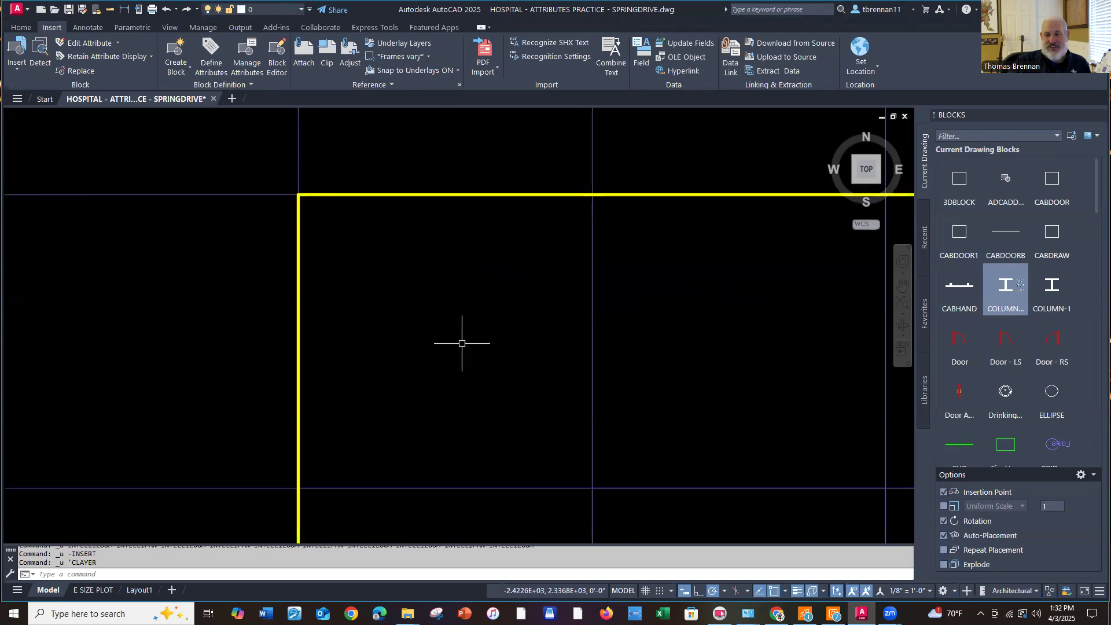
Undo the earlier column block insertion, block definition and attribute work, back to the bare building grid
{"action": "key", "text": "ctrl+z"}
{"action": "key", "text": "ctrl+z"}
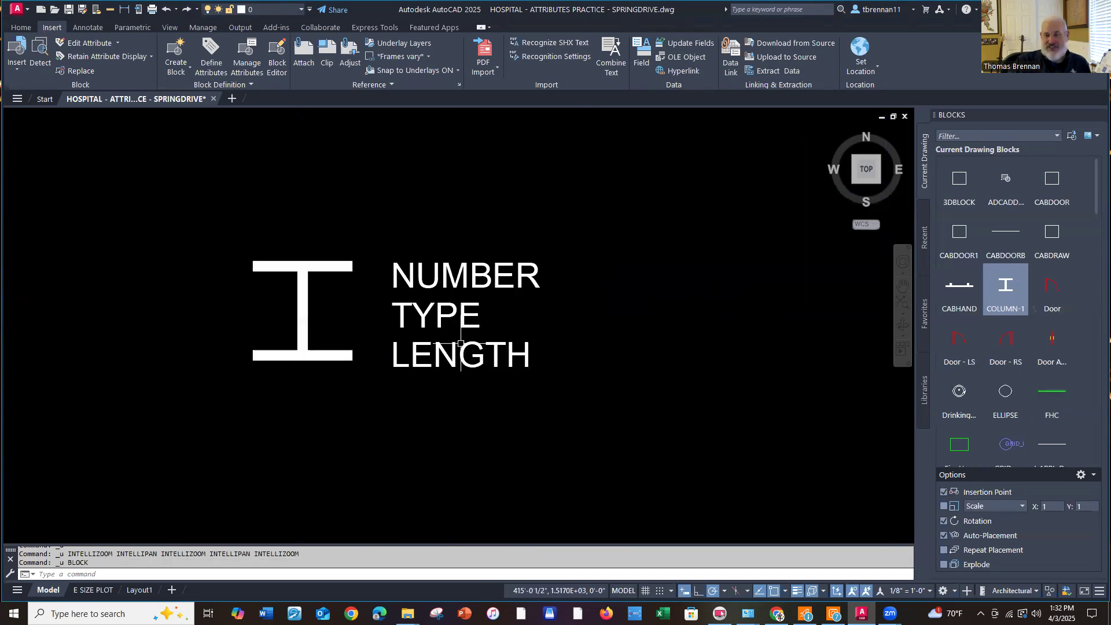
{"action": "key", "text": "ctrl+z"}
{"action": "key", "text": "ctrl+z"}
{"action": "key", "text": "ctrl+z"}
{"action": "key", "text": "ctrl+z"}
{"action": "key", "text": "ctrl+z"}
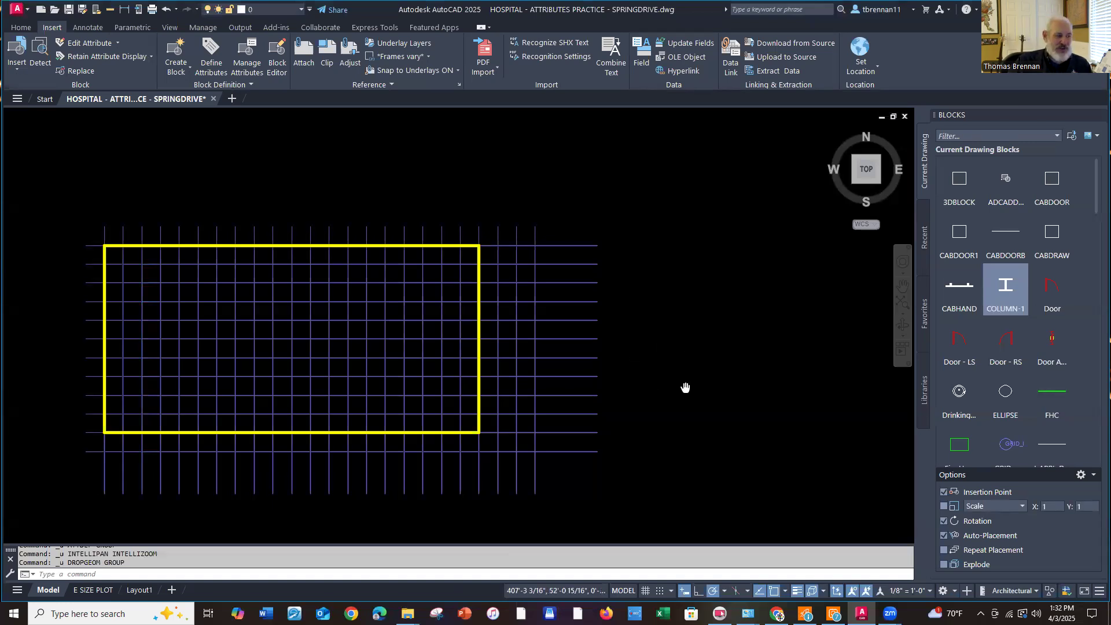
{"action": "middle_click_drag", "start_coordinate": [684, 385], "coordinate": [686, 387]}
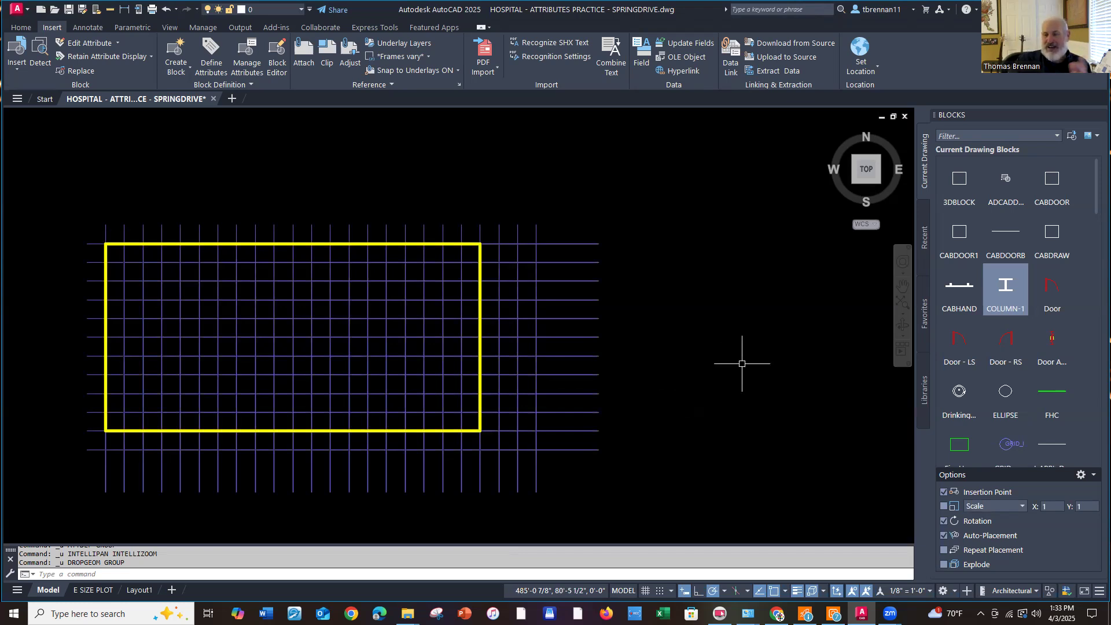
Insert the COLUMN-1 block in the empty area to the right of the building grid
{"action": "mouse_move", "coordinate": [1004, 292]}
{"action": "left_click", "coordinate": [1004, 292]}
{"action": "key", "text": "Escape"}
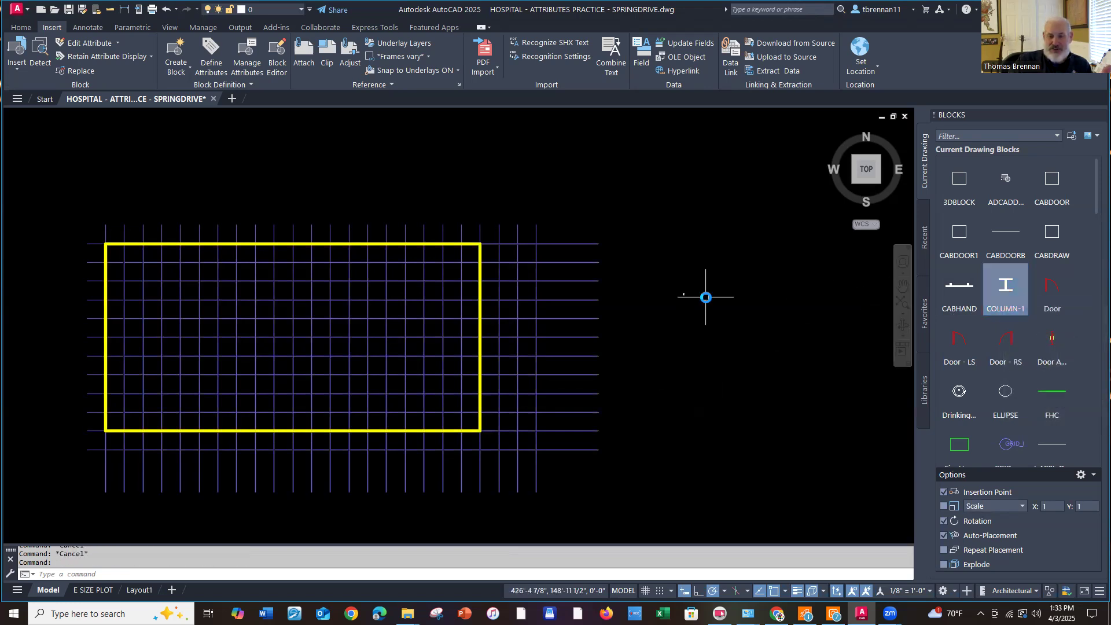
{"action": "scroll", "coordinate": [697, 298], "scroll_direction": "up", "scroll_amount": 5}
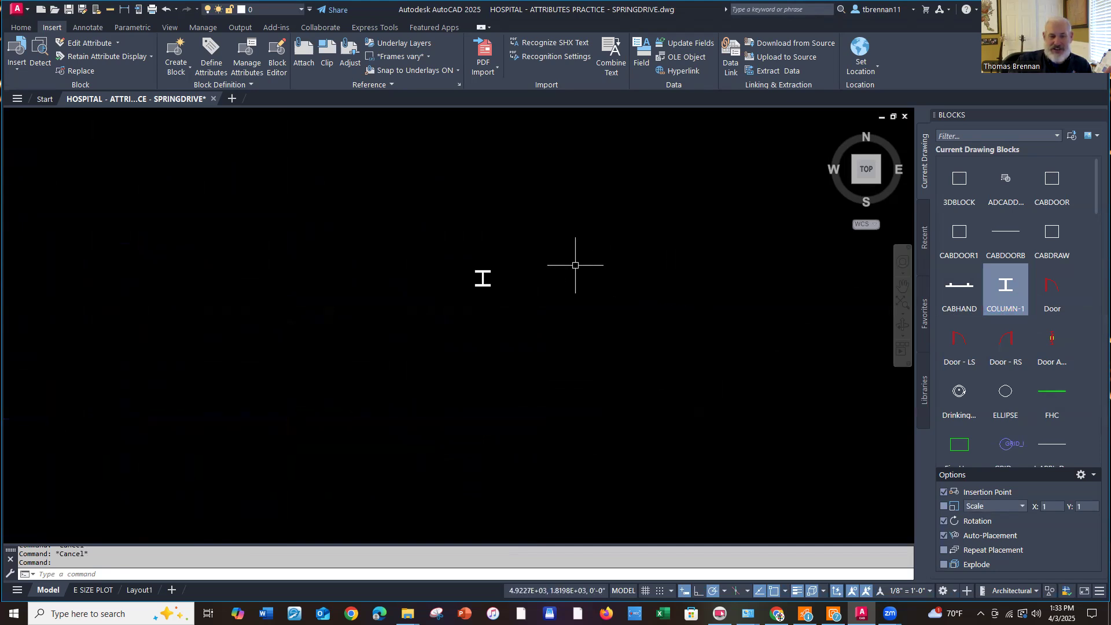
{"action": "scroll", "coordinate": [612, 312], "scroll_direction": "up", "scroll_amount": 3}
{"action": "mouse_move", "coordinate": [613, 313]}
{"action": "middle_mouse_down"}
{"action": "mouse_move", "coordinate": [454, 364]}
{"action": "mouse_move", "coordinate": [427, 350]}
{"action": "middle_mouse_up"}
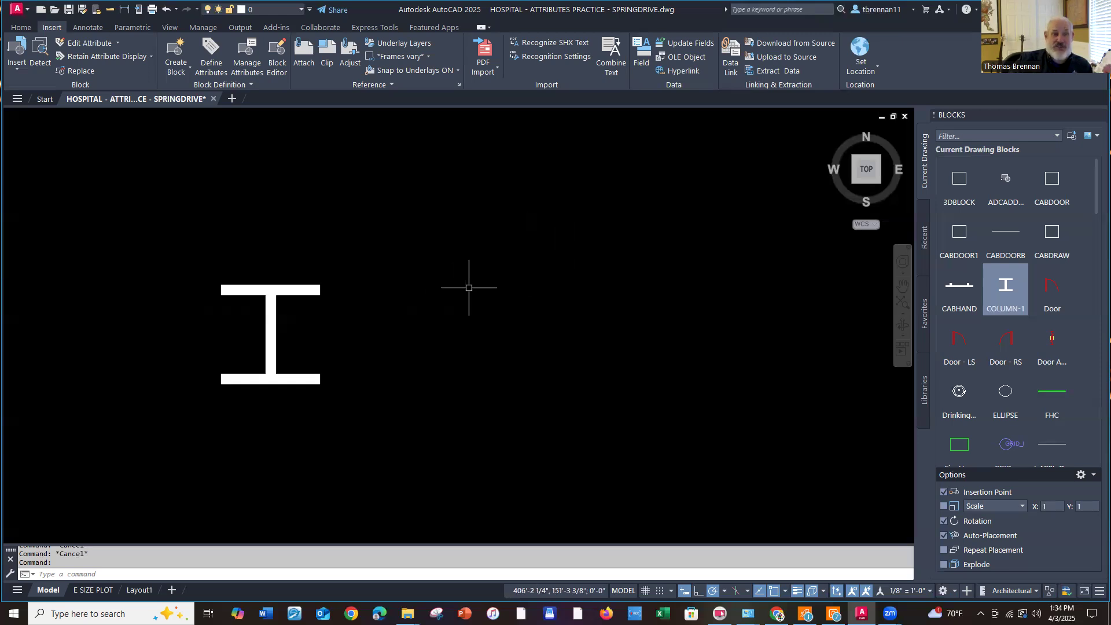
Define an attribute with tag NUMBER and prompt "NUMBER?", placing it to the right of the column's upper flange
{"action": "left_click", "coordinate": [211, 55]}
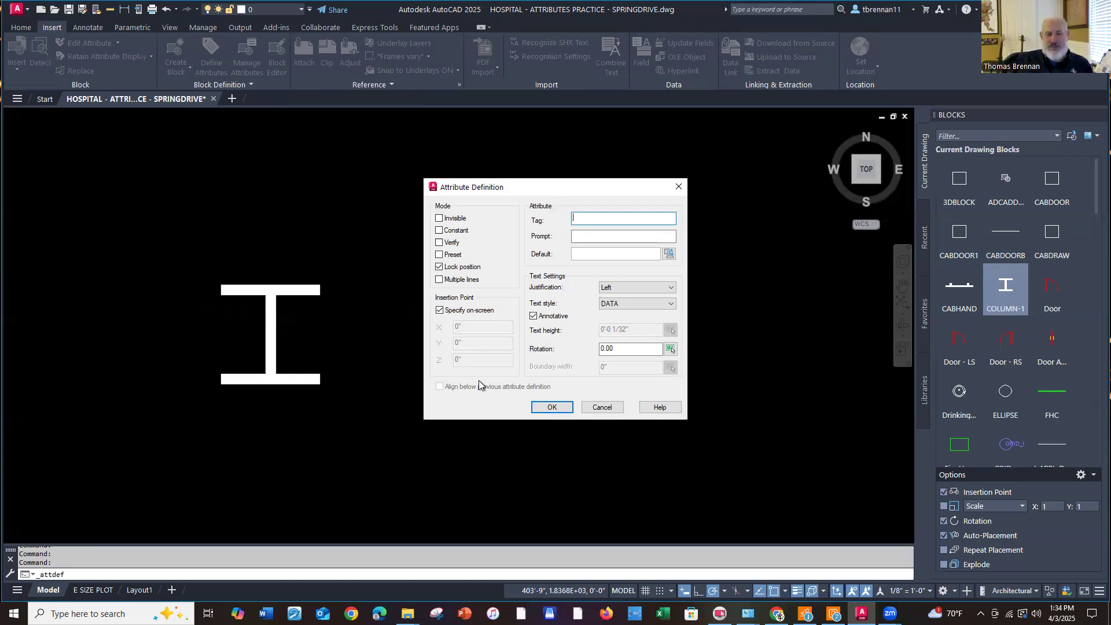
{"action": "type", "text": "UMBER"}
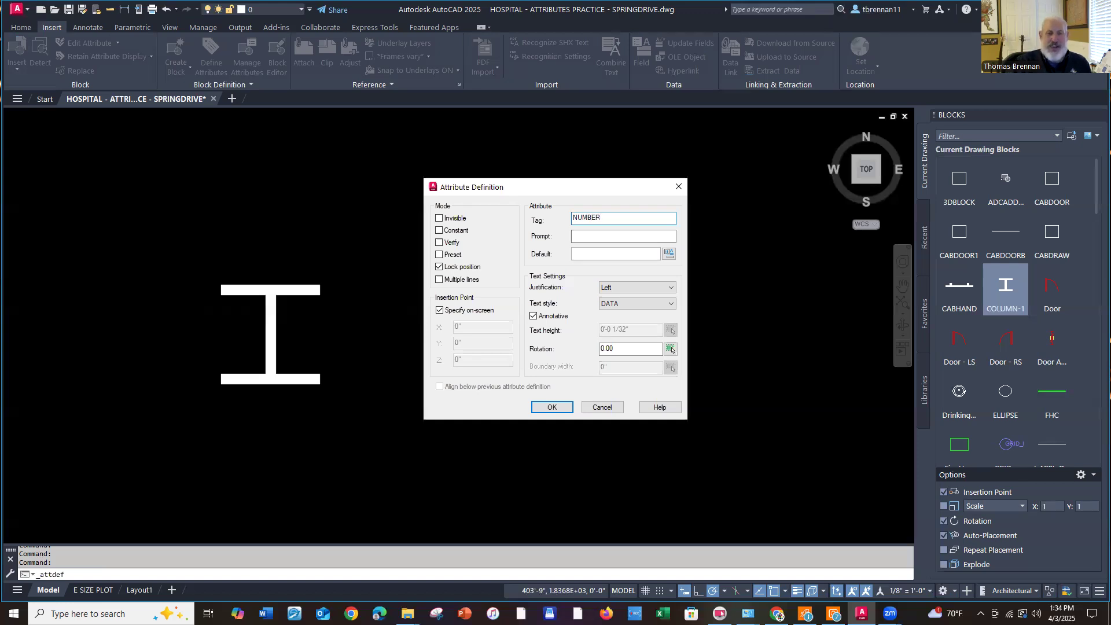
{"action": "left_click", "coordinate": [605, 239]}
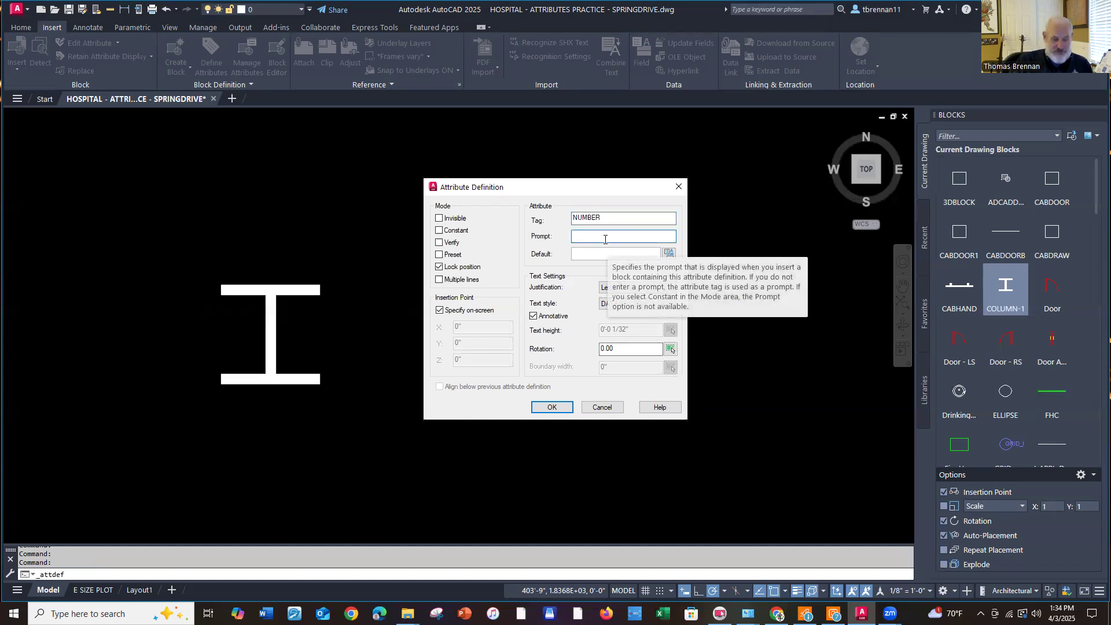
{"action": "type", "text": "NUMBER?"}
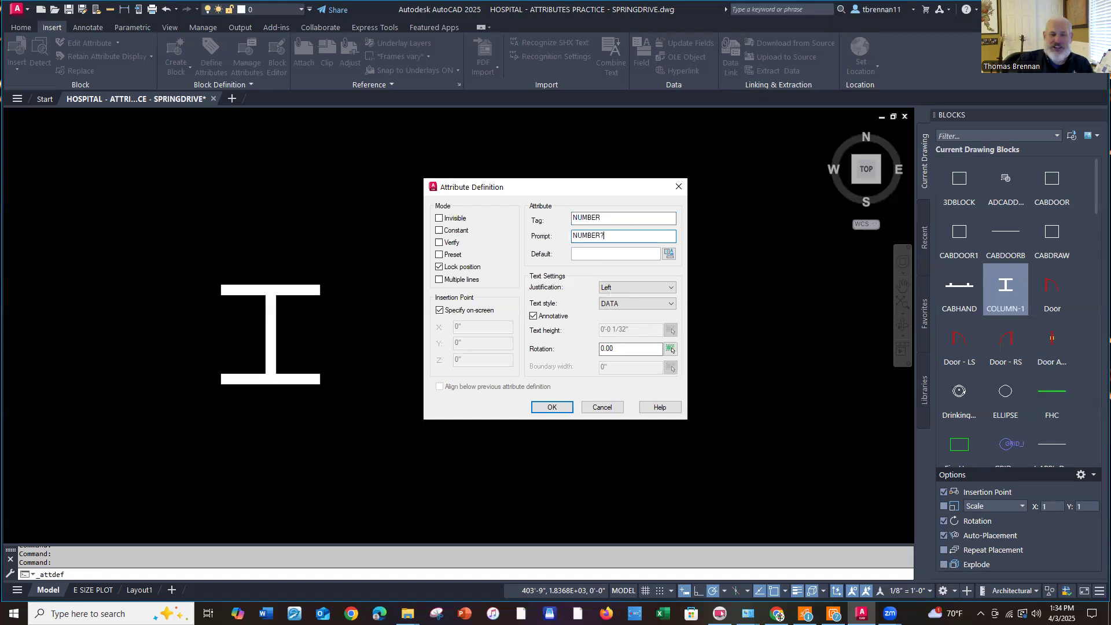
{"action": "left_click", "coordinate": [552, 407]}
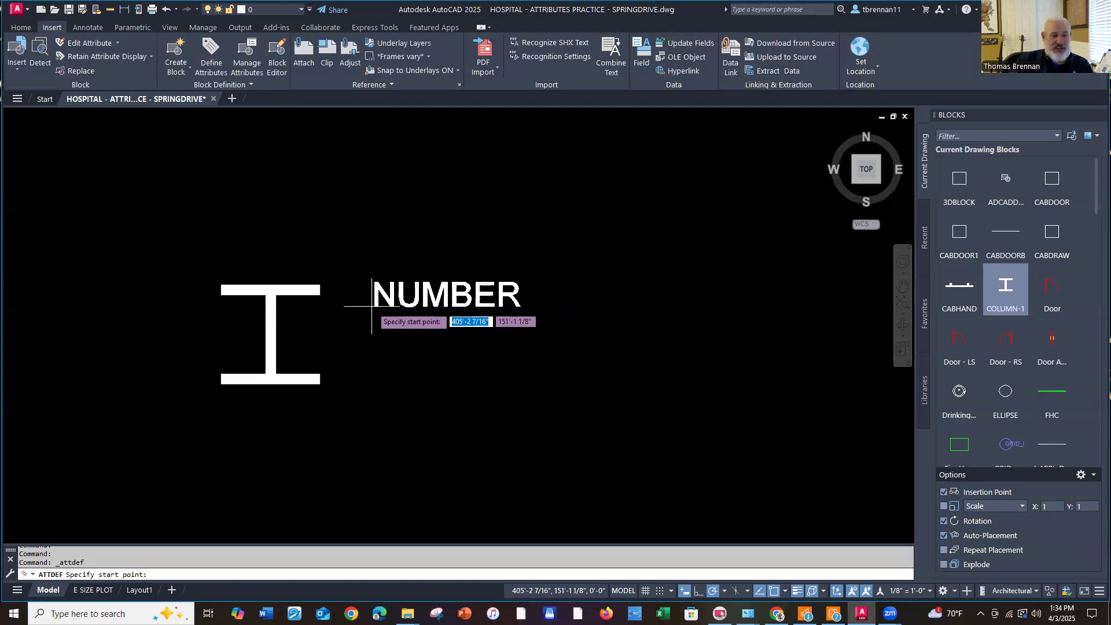
{"action": "left_click", "coordinate": [355, 313]}
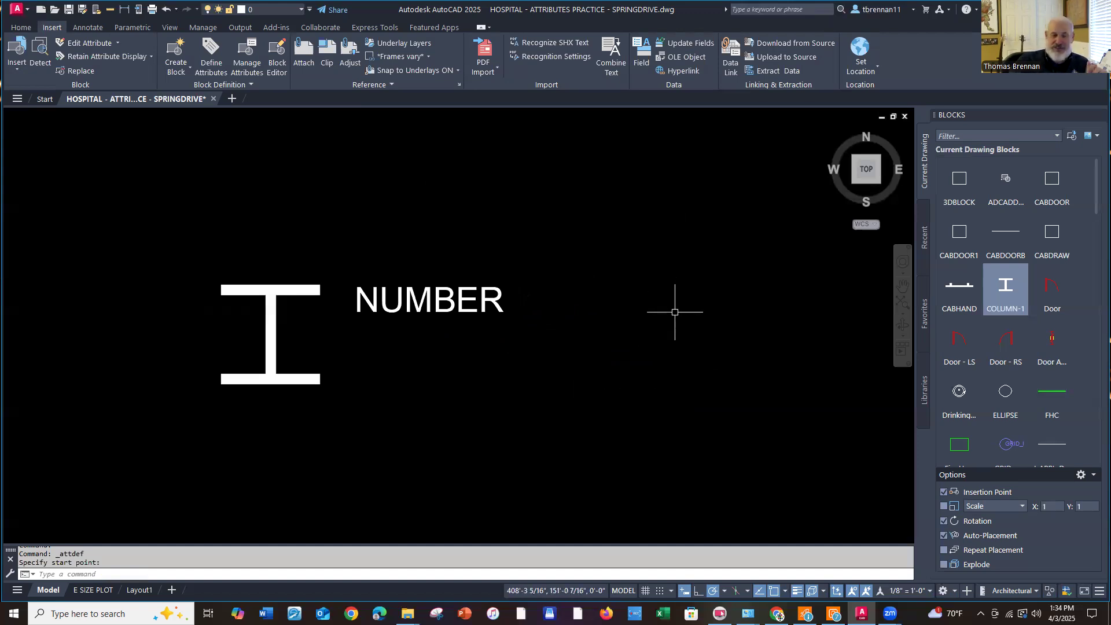
Define an attribute with tag TYPE and prompt "TYPE?", aligned below the NUMBER attribute
{"action": "key", "text": "Return"}
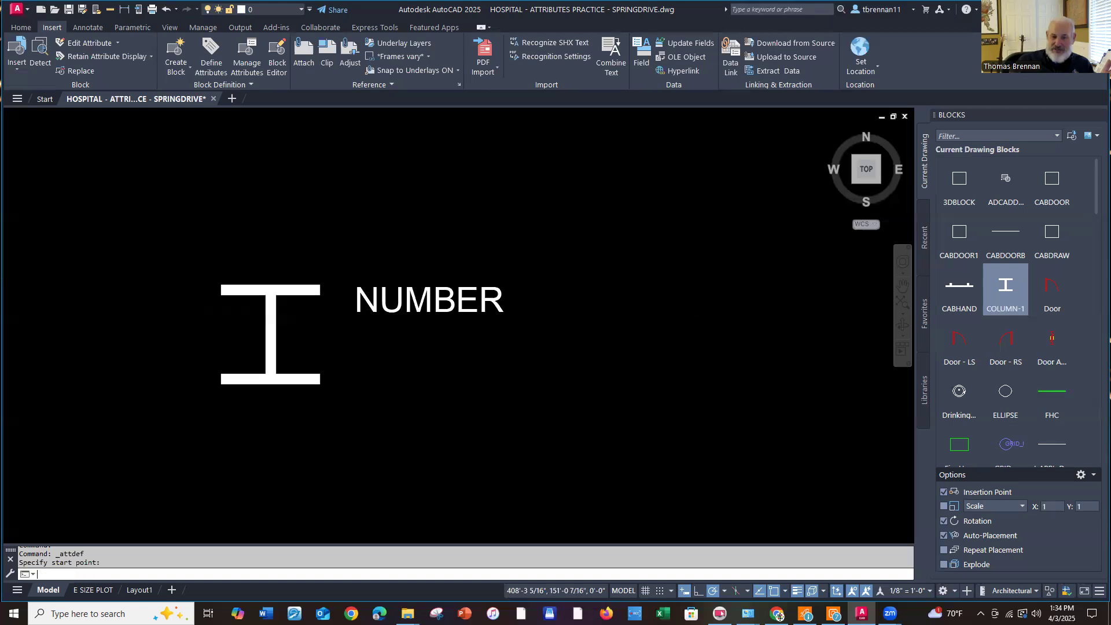
{"action": "type", "text": "YTP"}
{"action": "key", "text": "BackSpace"}
{"action": "key", "text": "BackSpace"}
{"action": "key", "text": "BackSpace"}
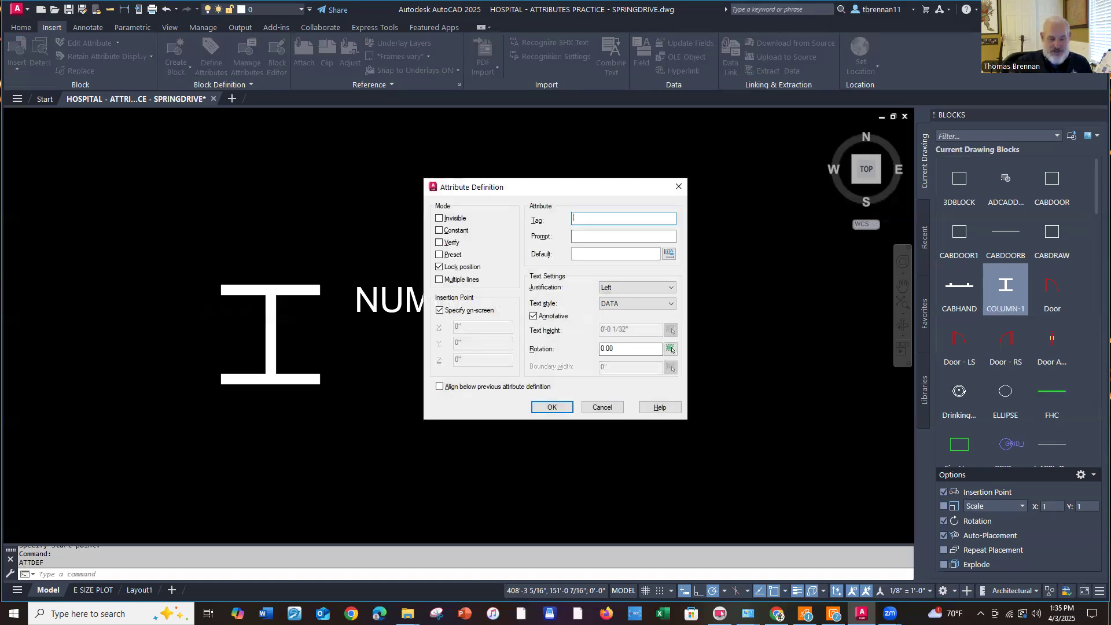
{"action": "type", "text": "TYPE"}
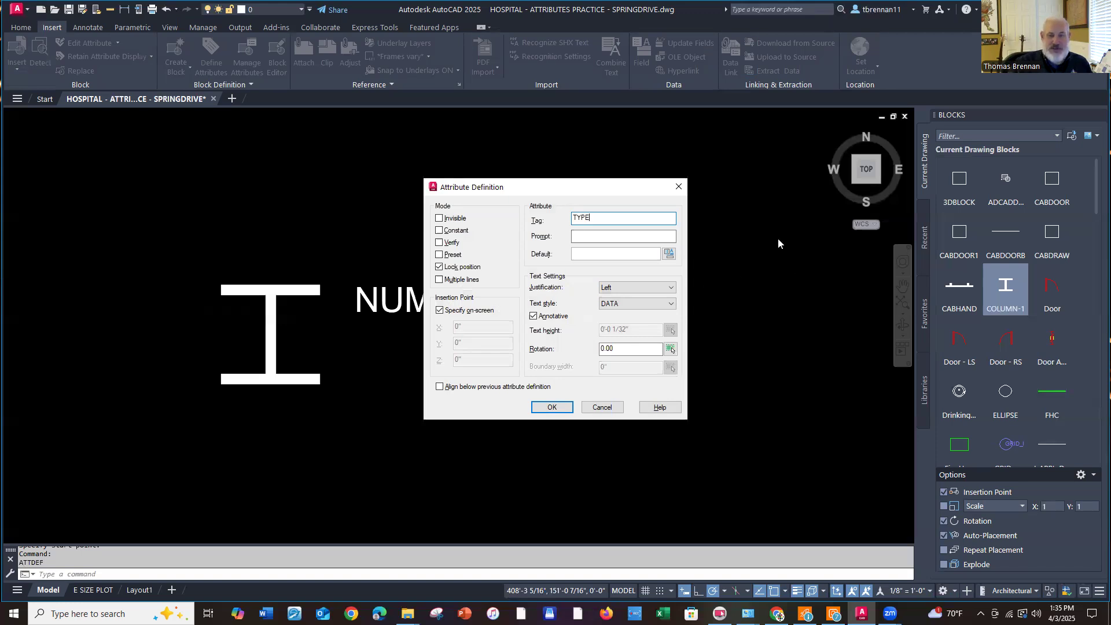
{"action": "left_click", "coordinate": [616, 236]}
{"action": "type", "text": "TYPE?"}
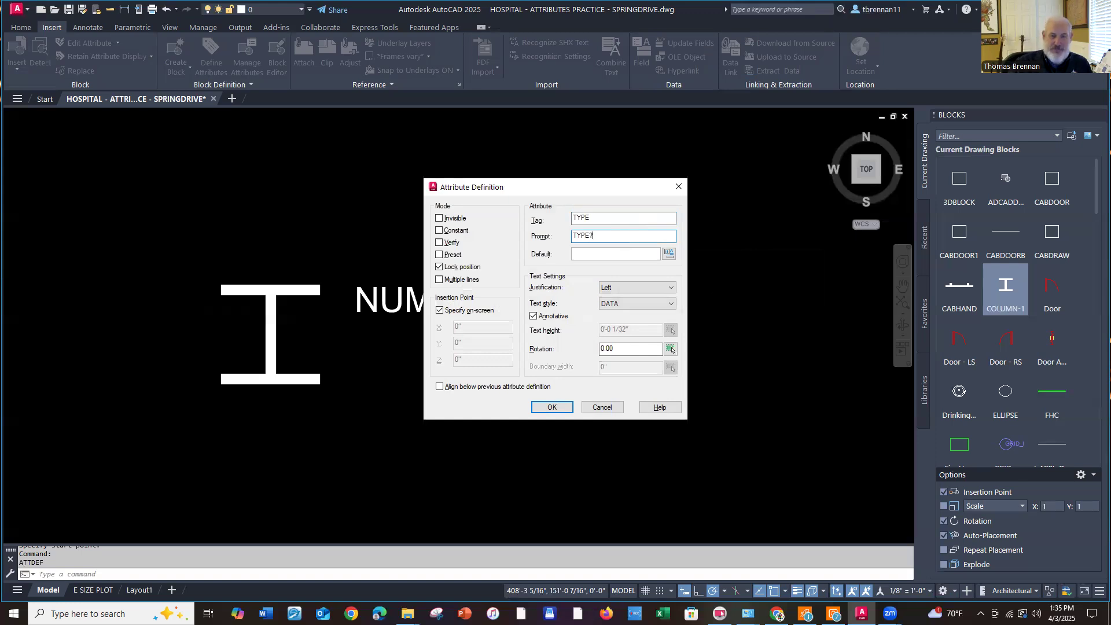
{"action": "left_click", "coordinate": [441, 389]}
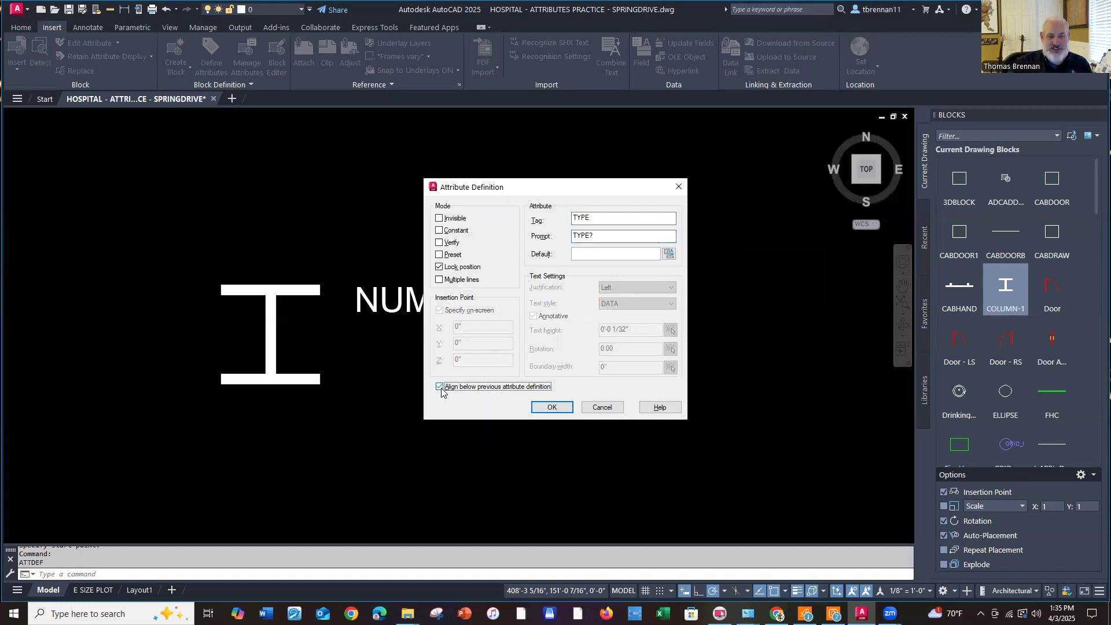
{"action": "left_click", "coordinate": [552, 408]}
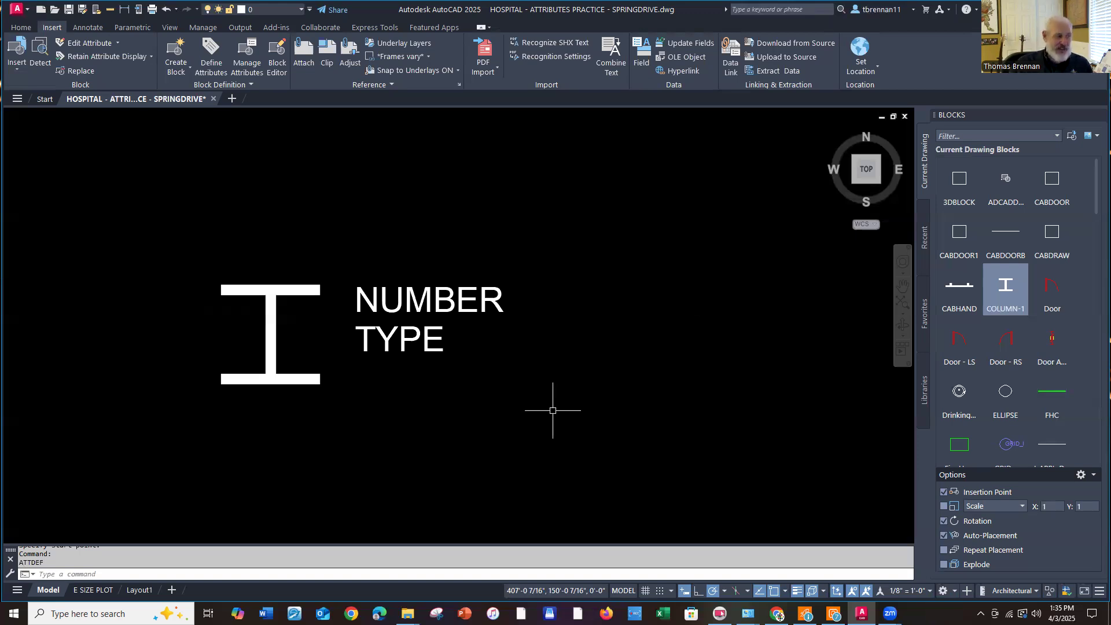
Define an attribute with tag LENGTH and prompt "LENGTH?", aligned below the TYPE attribute
{"action": "key", "text": "Return"}
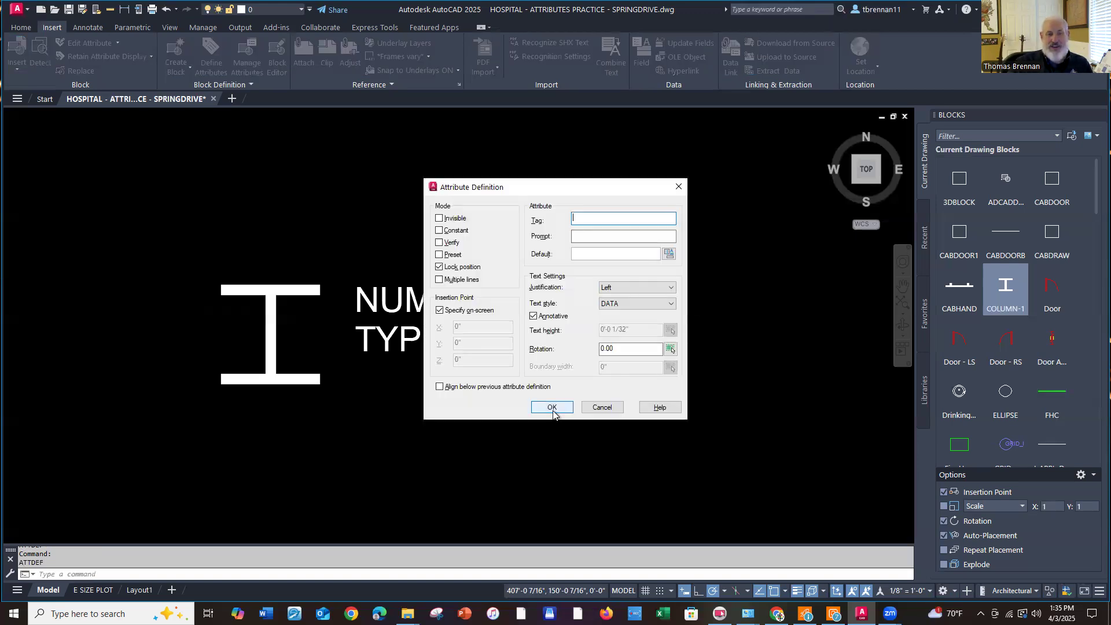
{"action": "type", "text": "LEN"}
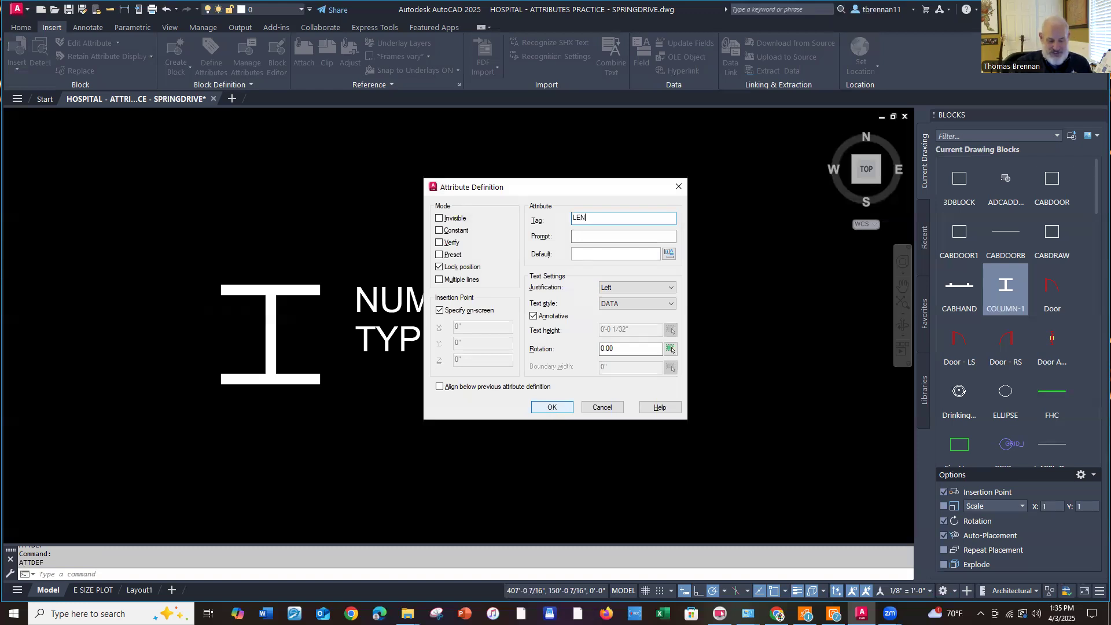
{"action": "type", "text": "GTH"}
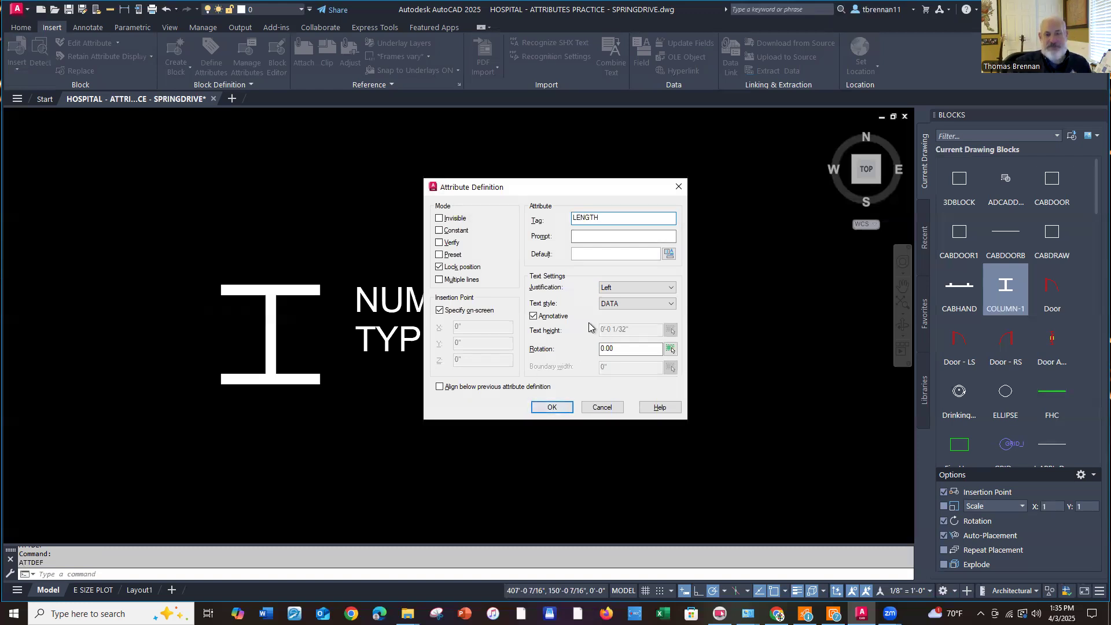
{"action": "left_click", "coordinate": [621, 235]}
{"action": "type", "text": "LE"}
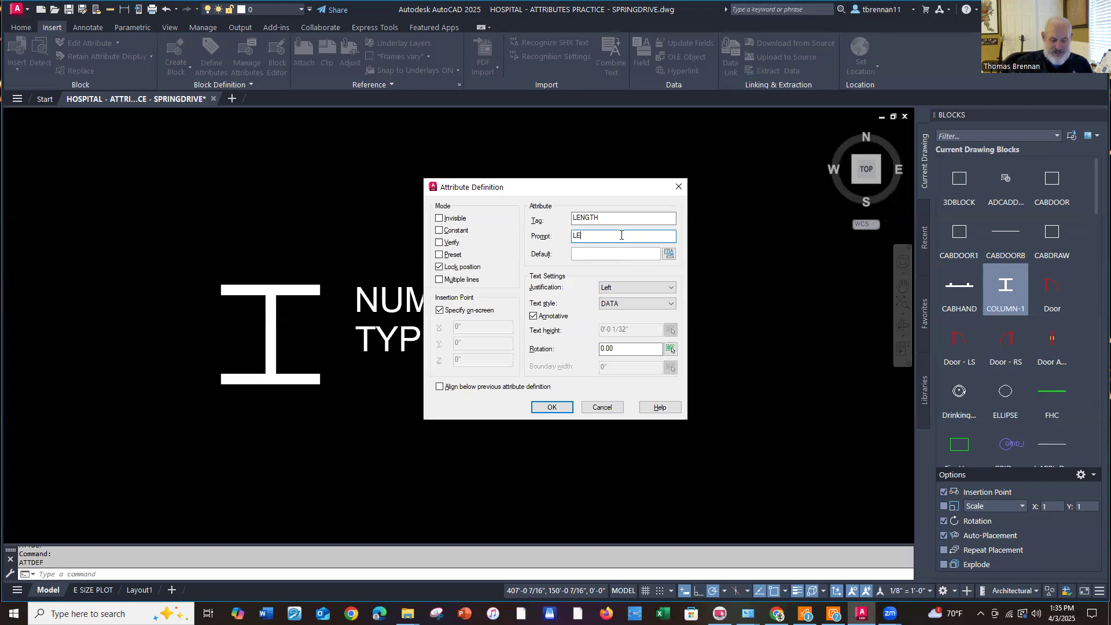
{"action": "type", "text": "NGTH?"}
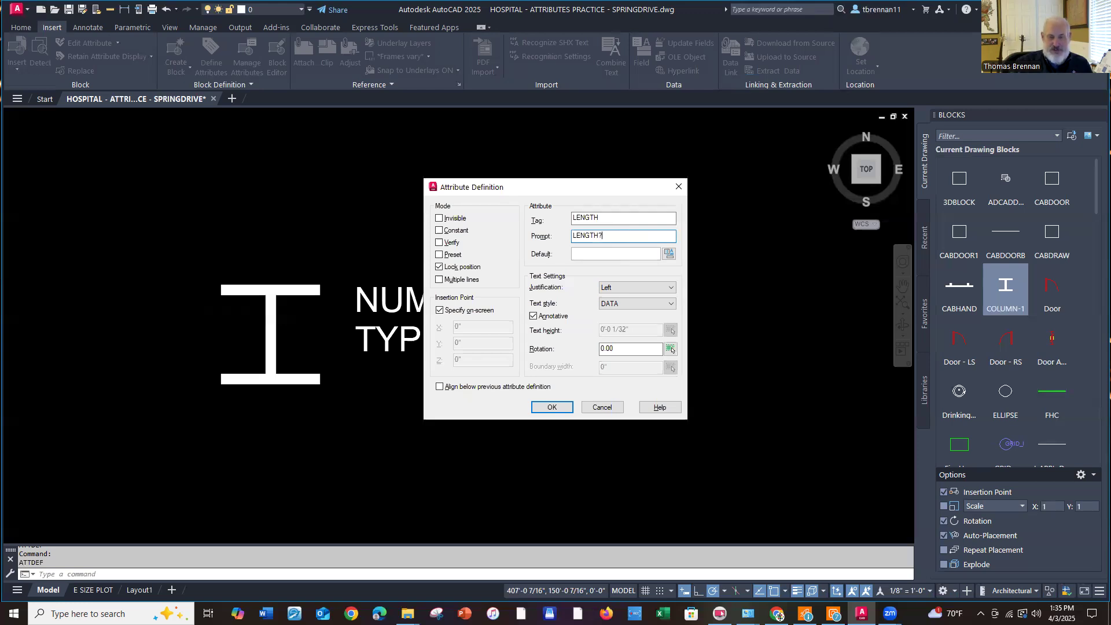
{"action": "left_click", "coordinate": [440, 387]}
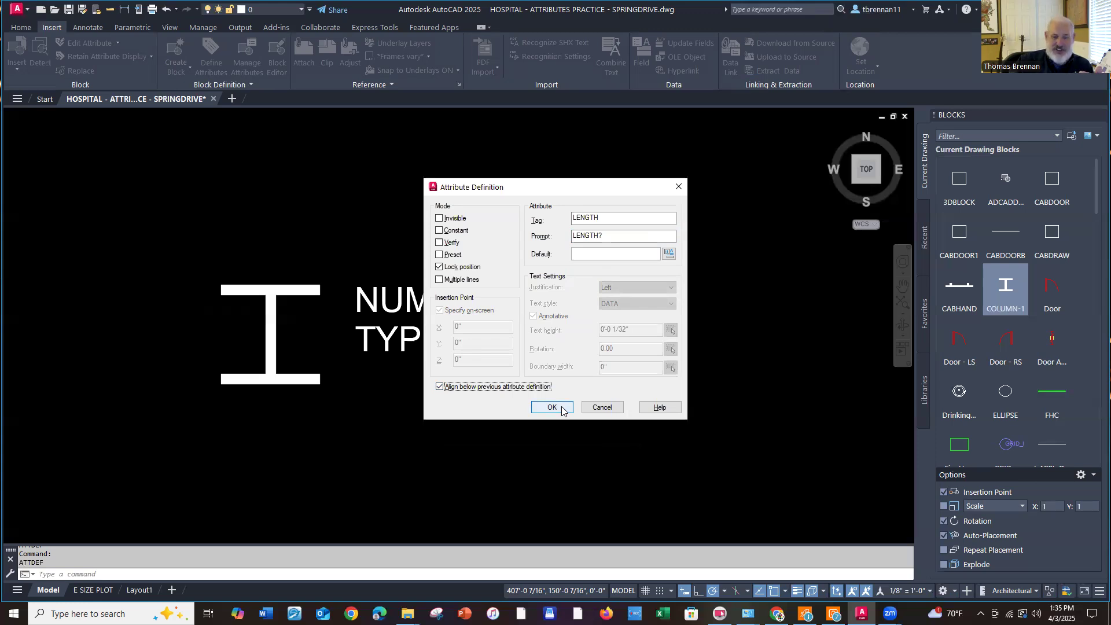
{"action": "left_click", "coordinate": [551, 407]}
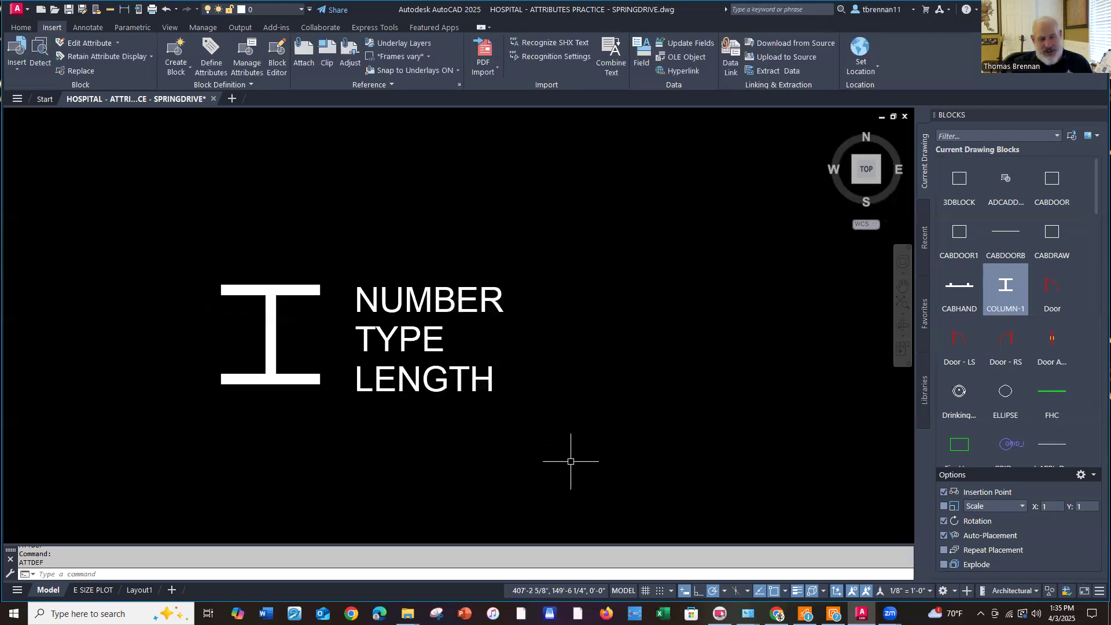
Nudge the NUMBER, TYPE and LENGTH attributes together slightly up and left, closer to the column
{"action": "left_click", "coordinate": [567, 273]}
{"action": "left_click", "coordinate": [436, 406]}
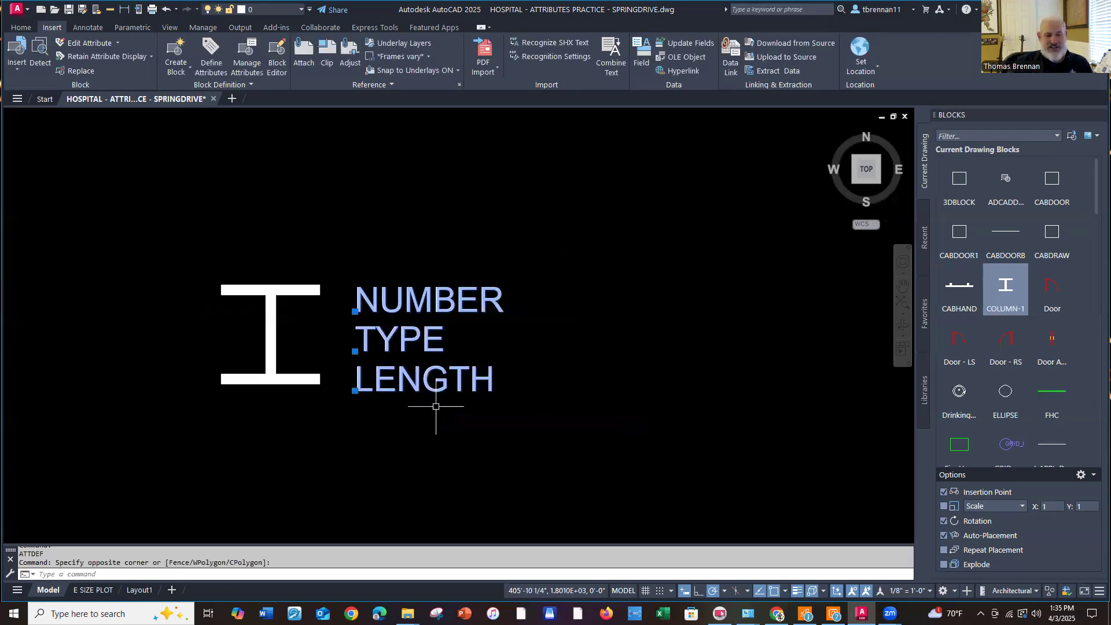
{"action": "key", "text": "ctrl+Up"}
{"action": "key", "text": "ctrl+Up"}
{"action": "key", "text": "ctrl+Left"}
{"action": "key", "text": "ctrl+Left"}
{"action": "key", "text": "ctrl+Left"}
{"action": "key", "text": "Escape"}
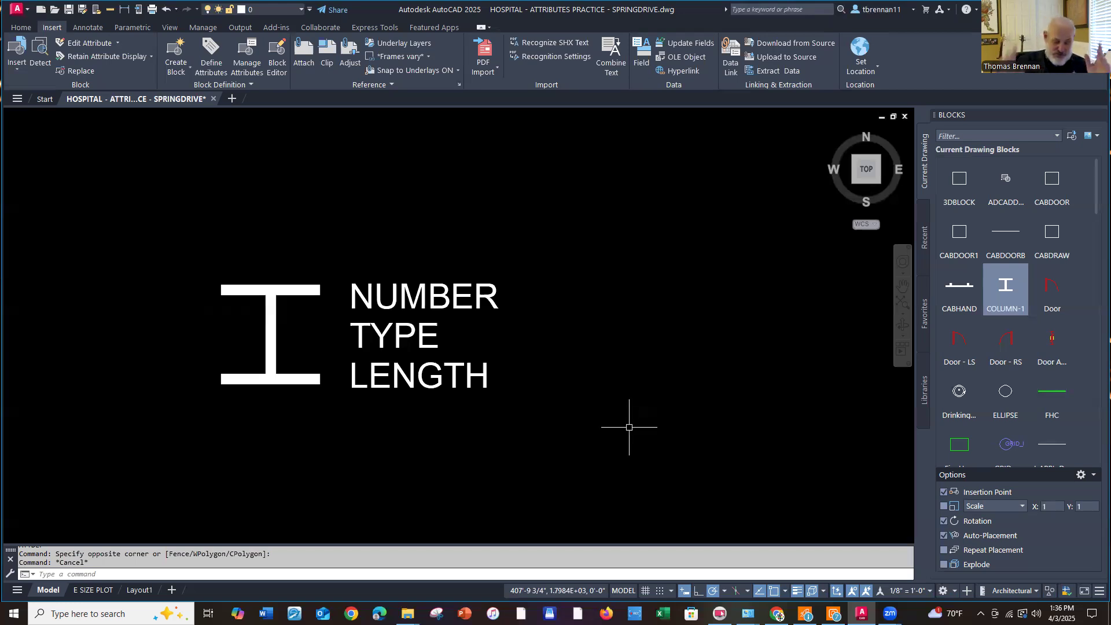
Start a block definition named COLUMN WITH DATA with its base point at the centre of the column's web
{"action": "type", "text": "b"}
{"action": "key", "text": "Return"}
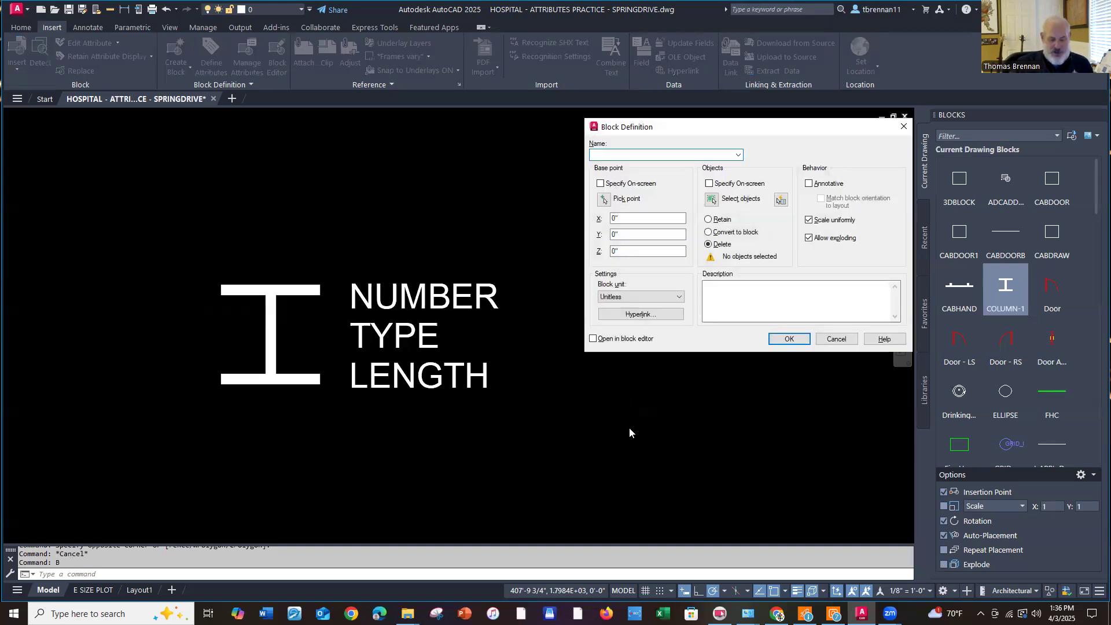
{"action": "type", "text": "COLUMN WITH DATA"}
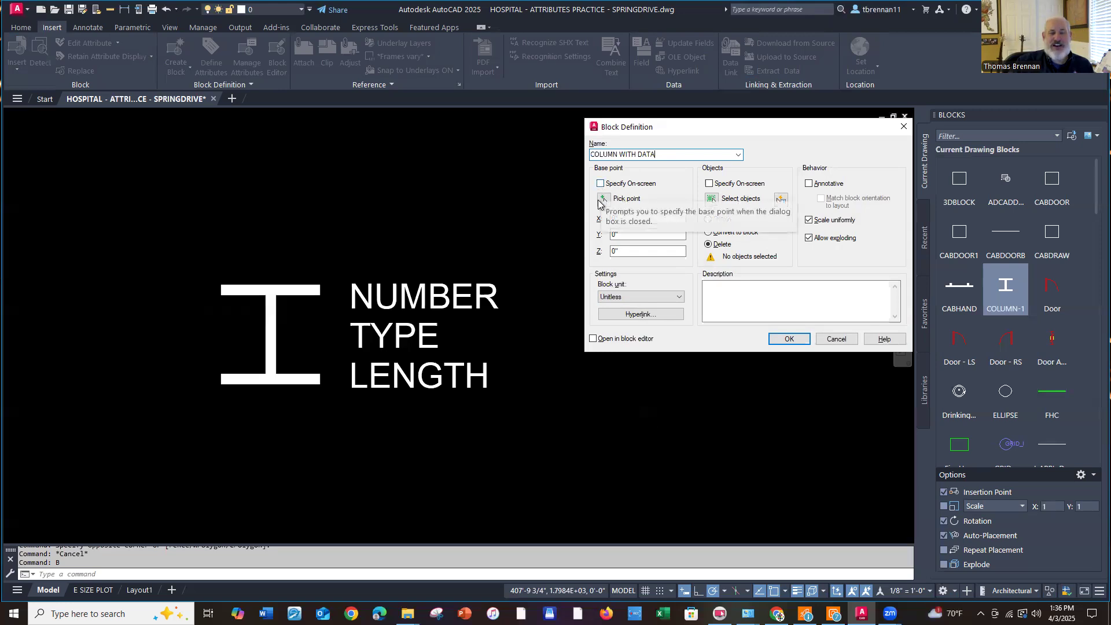
{"action": "left_click", "coordinate": [603, 200]}
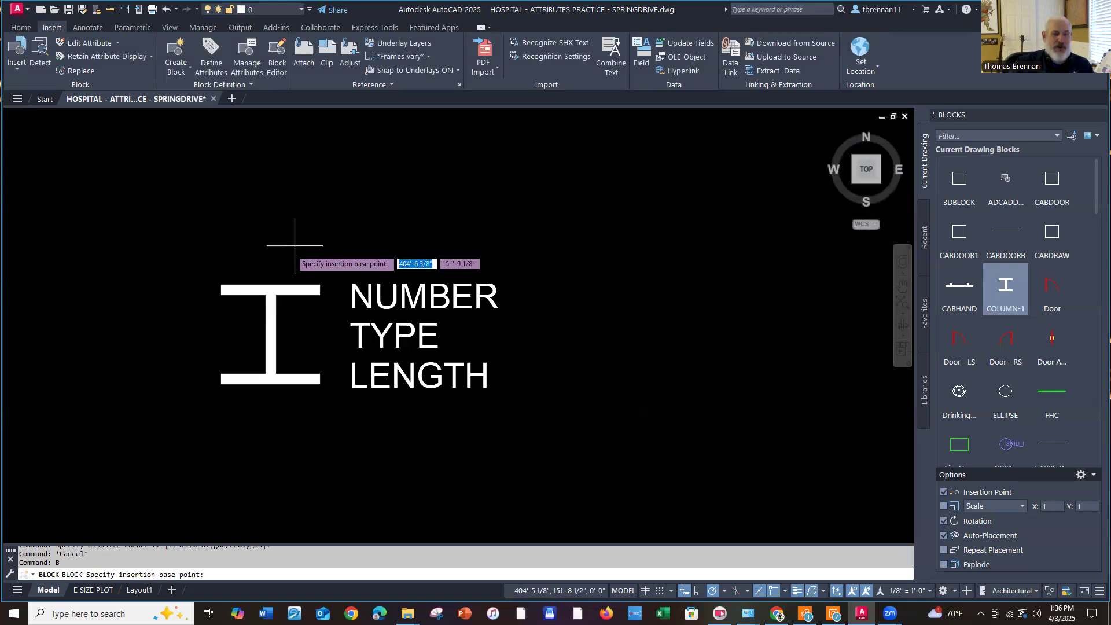
{"action": "left_click", "coordinate": [270, 334]}
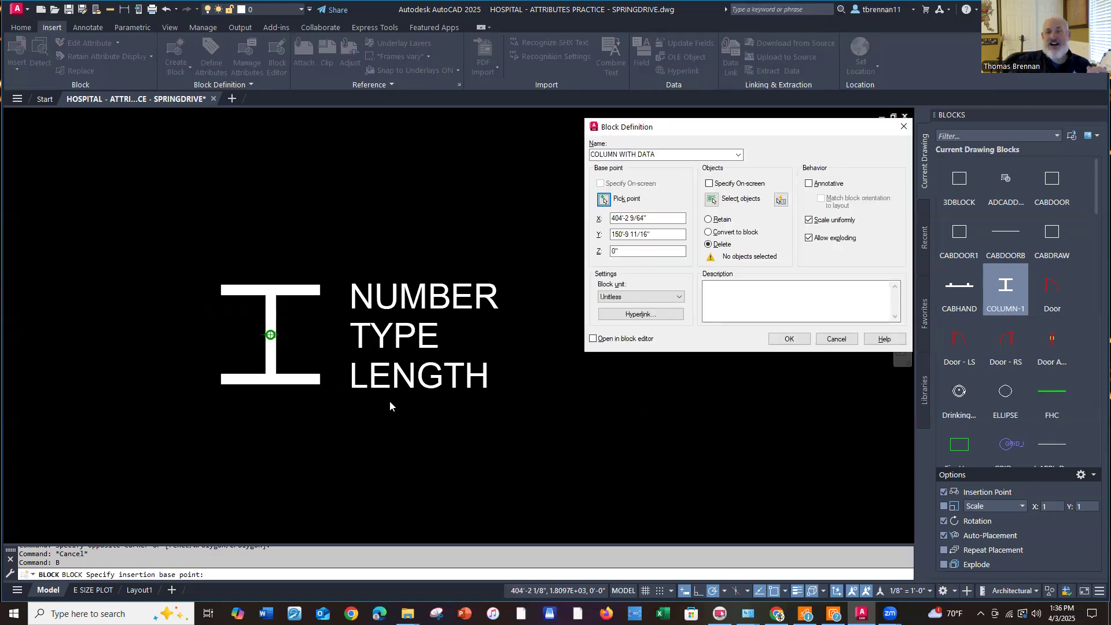
Select the column and the NUMBER, TYPE and LENGTH attributes in that order, and create the block with the original objects deleted
{"action": "left_click", "coordinate": [710, 199]}
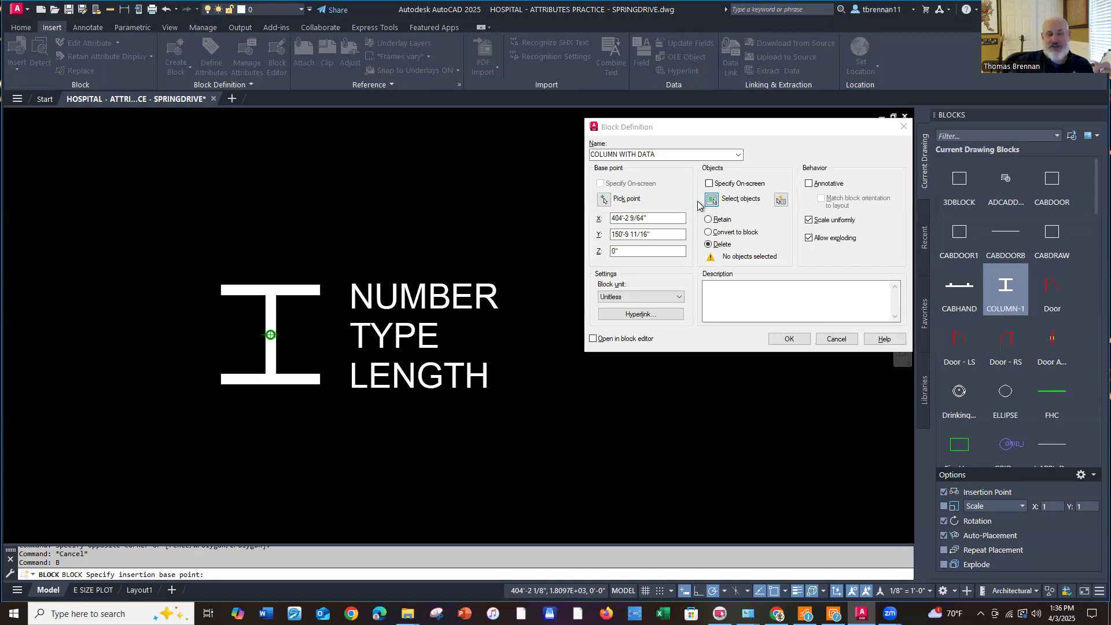
{"action": "left_click", "coordinate": [336, 246]}
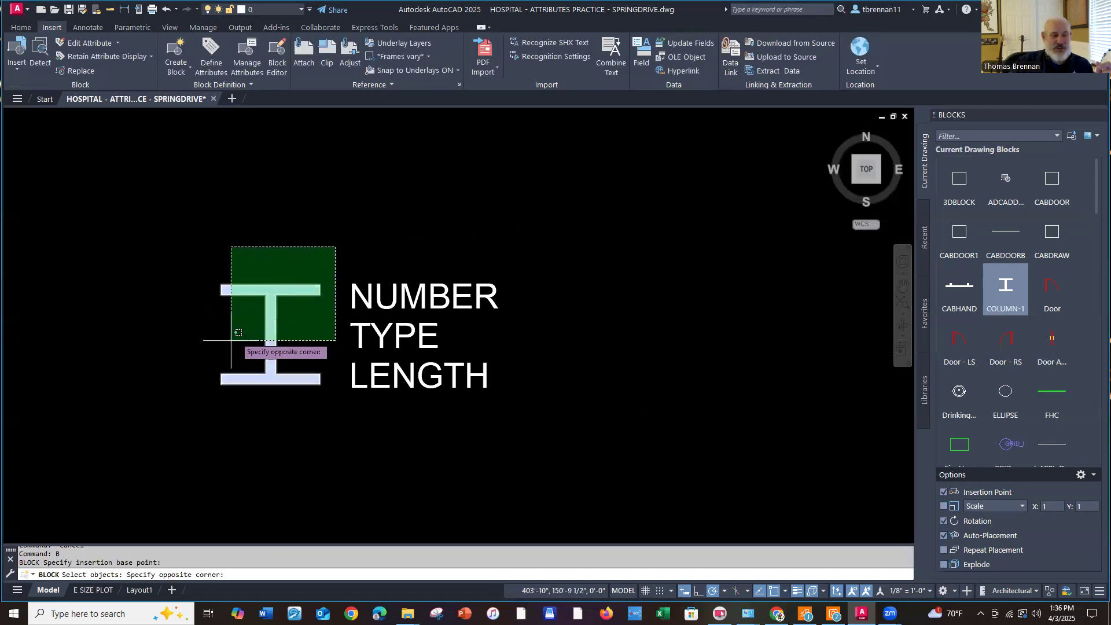
{"action": "left_click", "coordinate": [166, 417]}
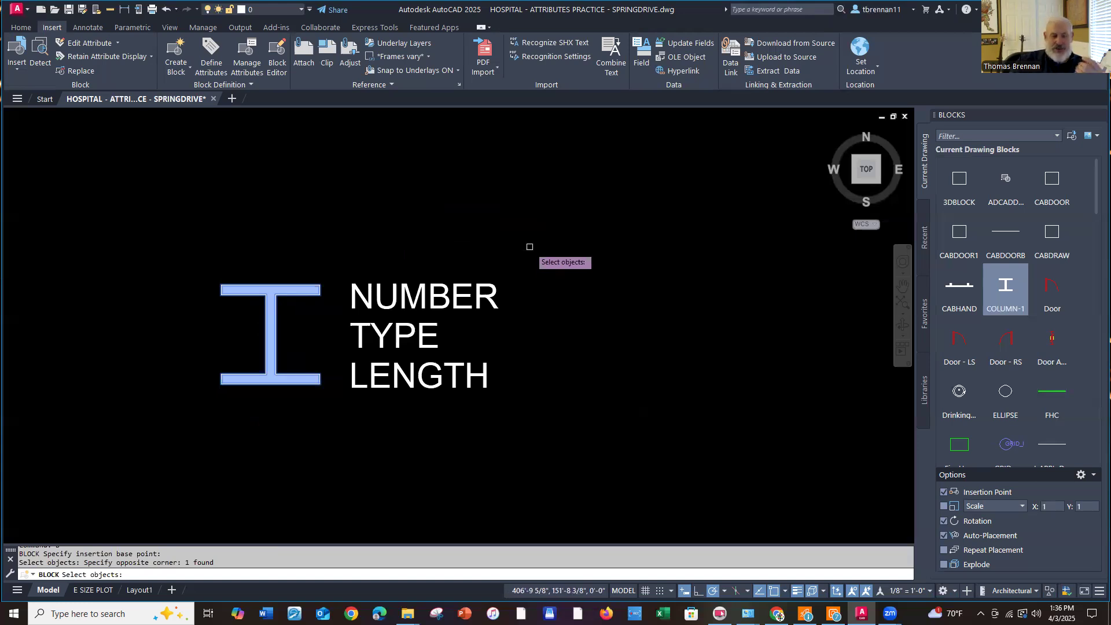
{"action": "left_click", "coordinate": [493, 297]}
{"action": "left_click", "coordinate": [440, 340]}
{"action": "left_click", "coordinate": [488, 375]}
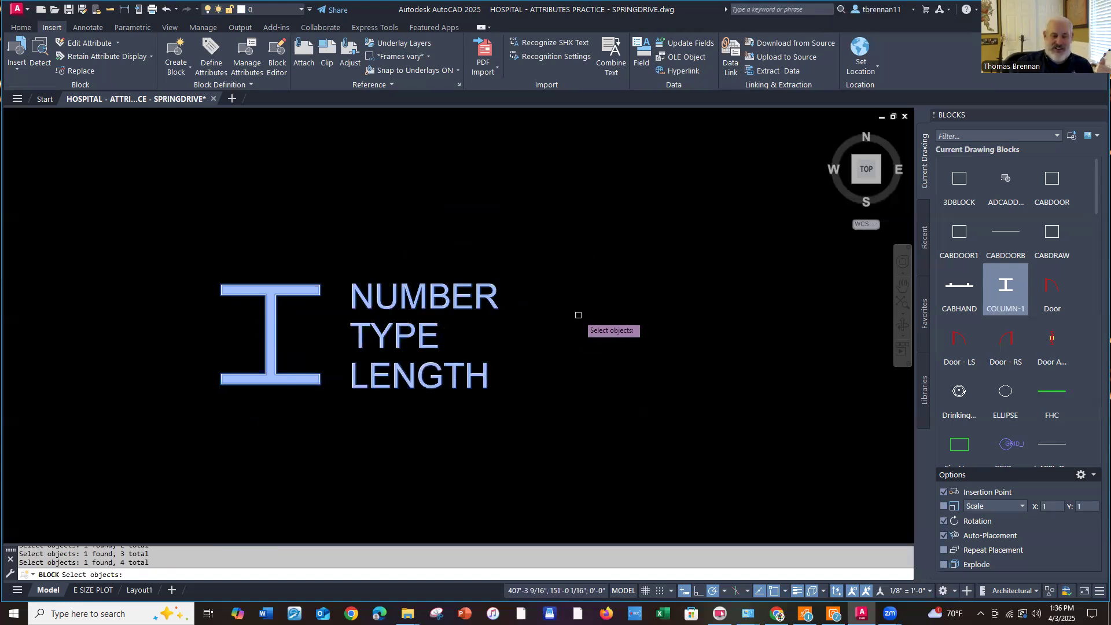
{"action": "key", "text": "Return"}
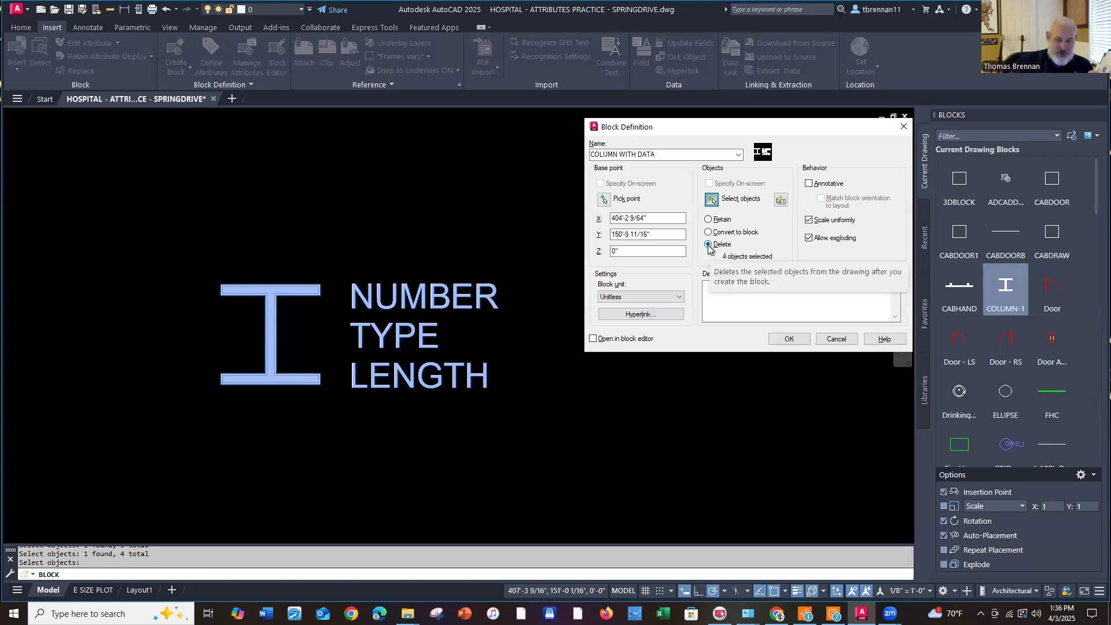
{"action": "left_click", "coordinate": [789, 339]}
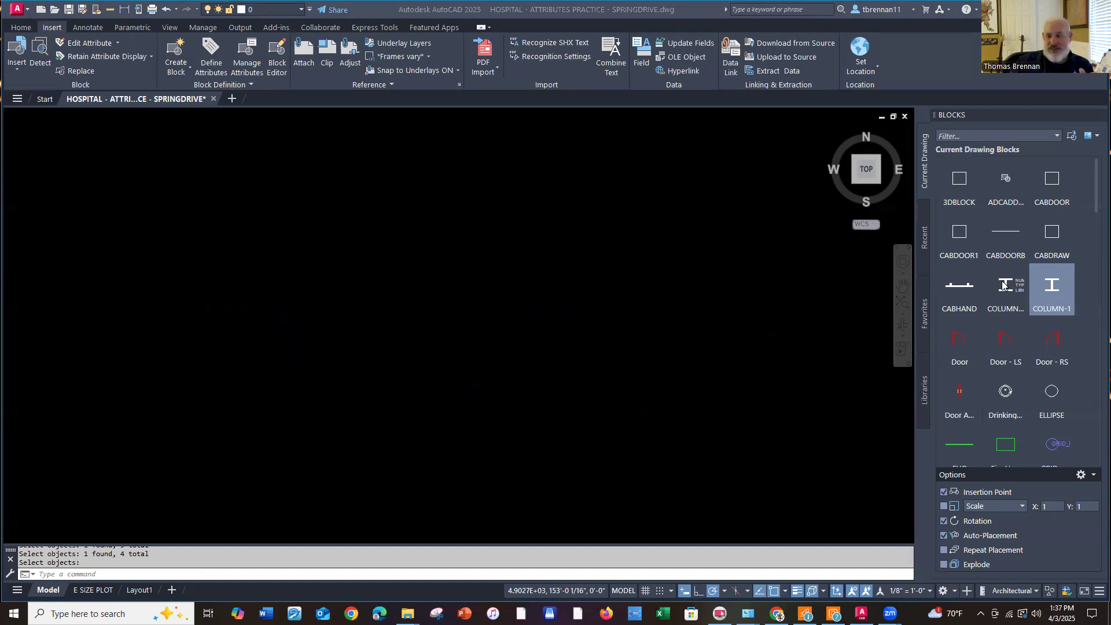
Locate the upper-left corner of the yellow building outline on the column grid
{"action": "left_click", "coordinate": [1014, 310]}
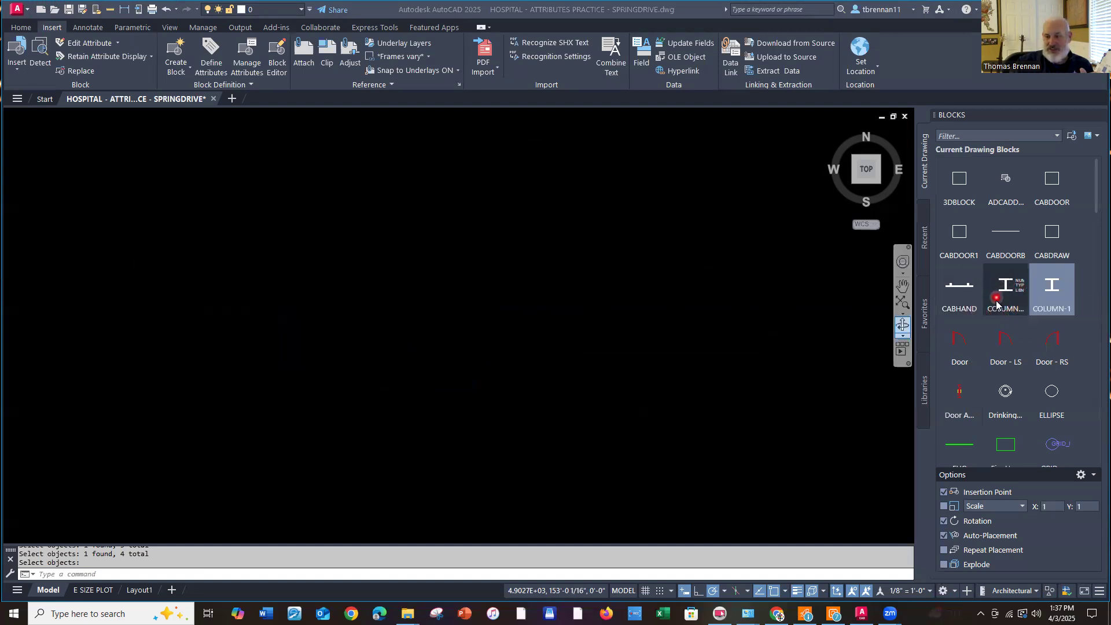
{"action": "mouse_move", "coordinate": [1019, 280]}
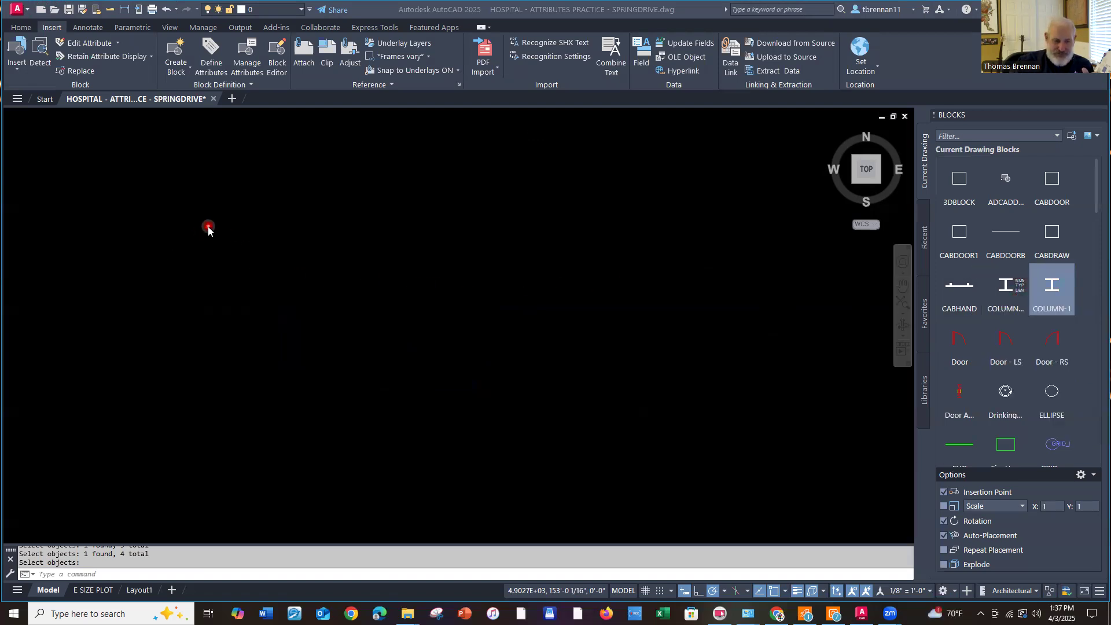
{"action": "scroll", "coordinate": [253, 234], "scroll_direction": "down", "scroll_amount": 12}
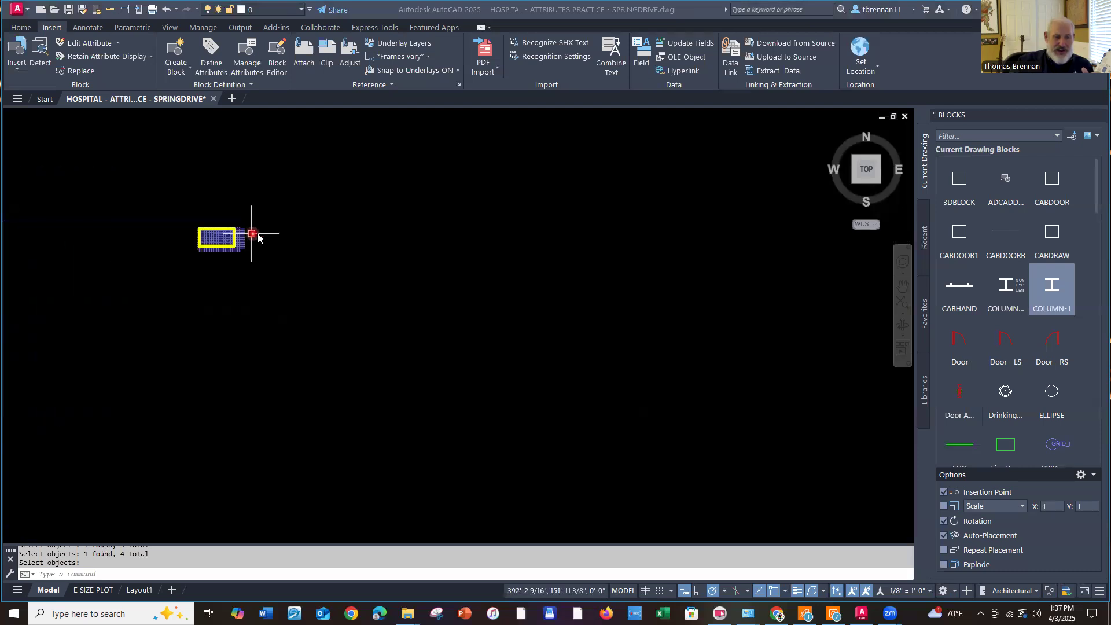
{"action": "middle_click_drag", "start_coordinate": [228, 236], "coordinate": [365, 258]}
{"action": "scroll", "coordinate": [342, 255], "scroll_direction": "up", "scroll_amount": 6}
{"action": "scroll", "coordinate": [342, 256], "scroll_direction": "up", "scroll_amount": 12}
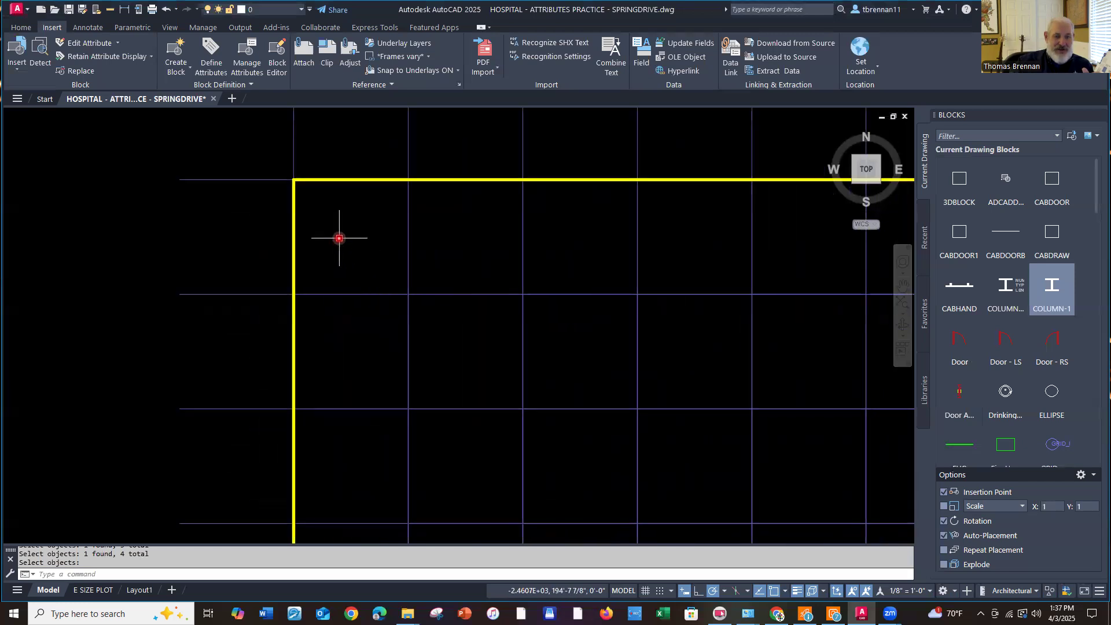
{"action": "scroll", "coordinate": [287, 149], "scroll_direction": "up", "scroll_amount": 4}
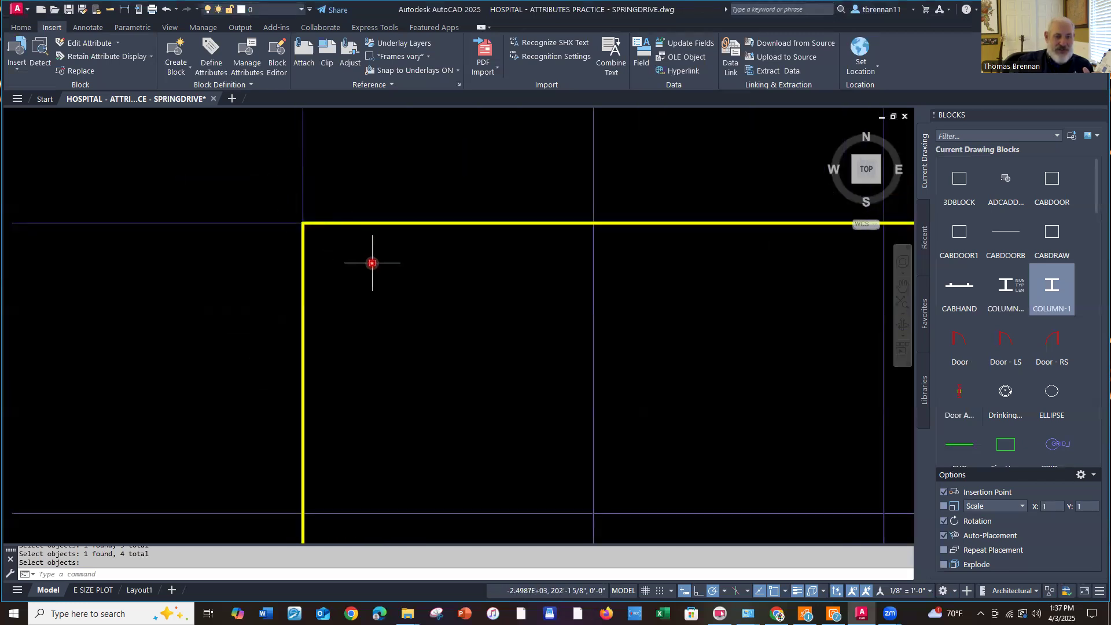
{"action": "left_click", "coordinate": [1007, 293]}
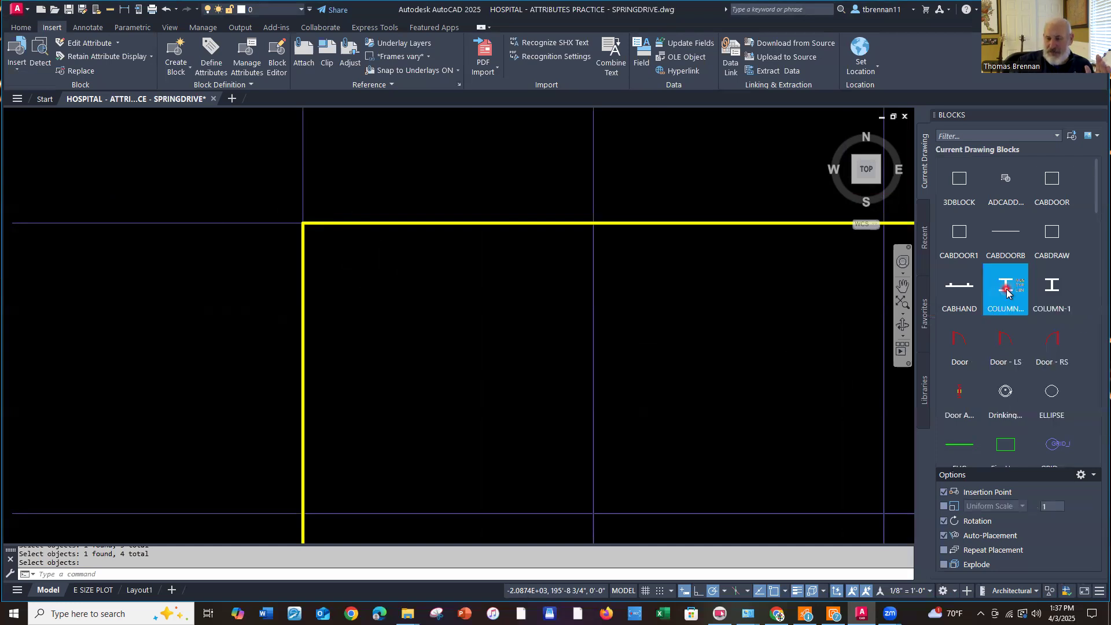
{"action": "scroll", "coordinate": [393, 239], "scroll_direction": "up", "scroll_amount": 2}
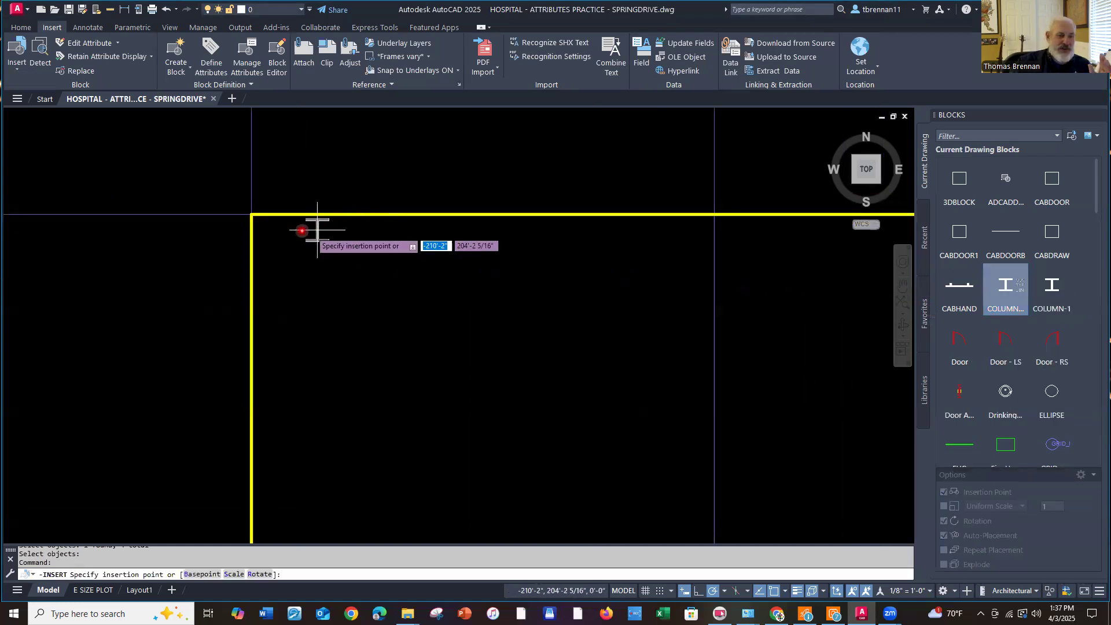
{"action": "scroll", "coordinate": [256, 231], "scroll_direction": "up", "scroll_amount": 2}
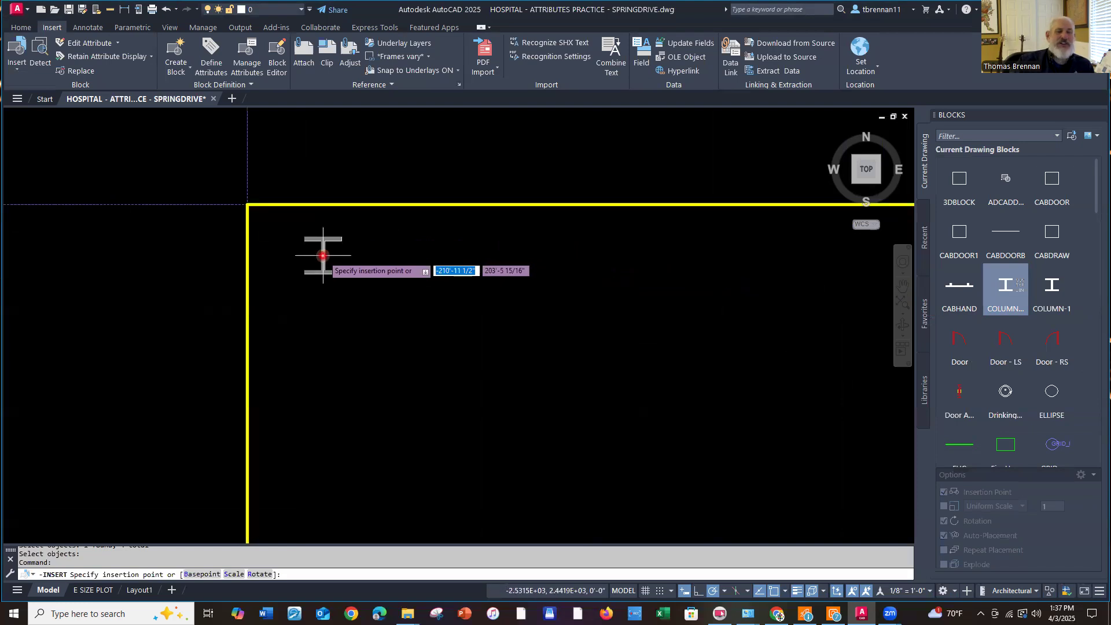
{"action": "key", "text": "Escape"}
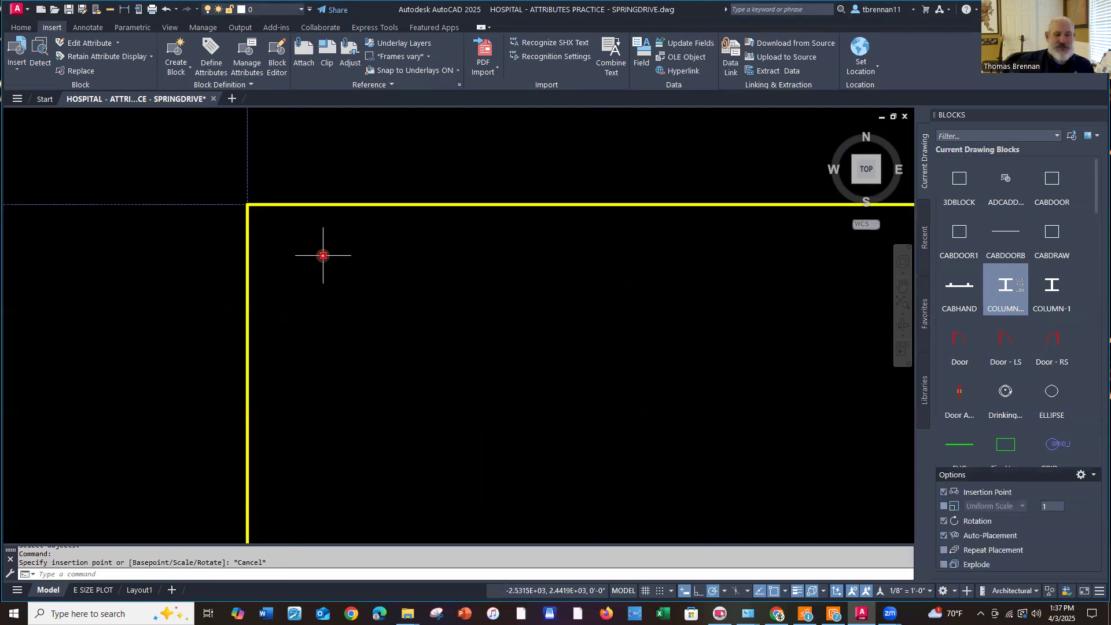
Make A-Cols the current layer and insert the COLUMN WITH DATA block unrotated at the upper-left corner of the yellow outline
{"action": "left_click", "coordinate": [298, 11]}
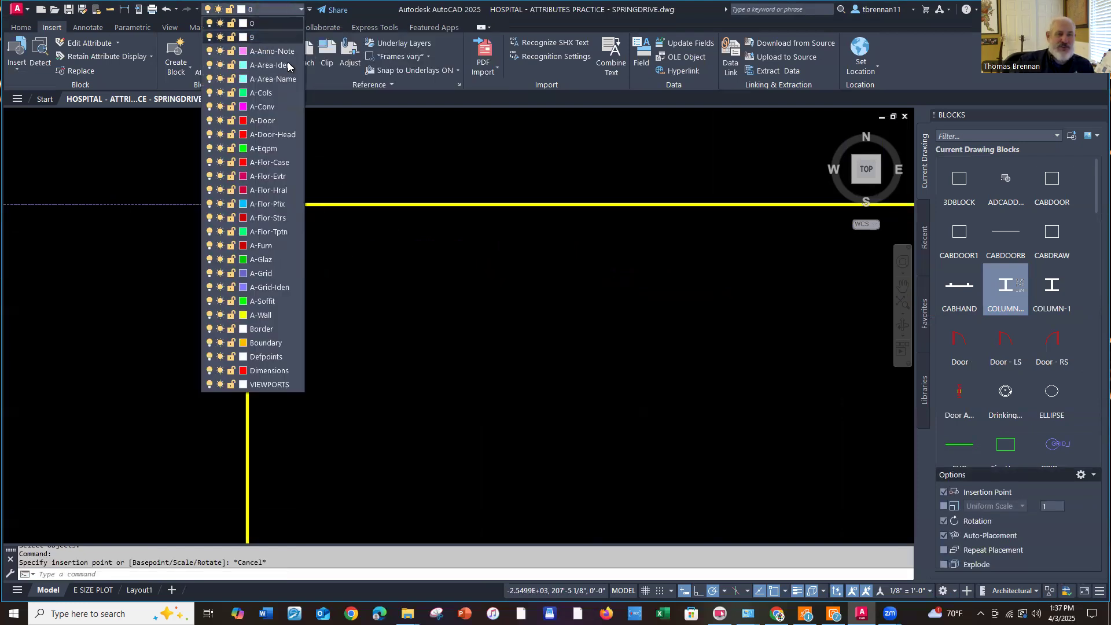
{"action": "left_click", "coordinate": [272, 93]}
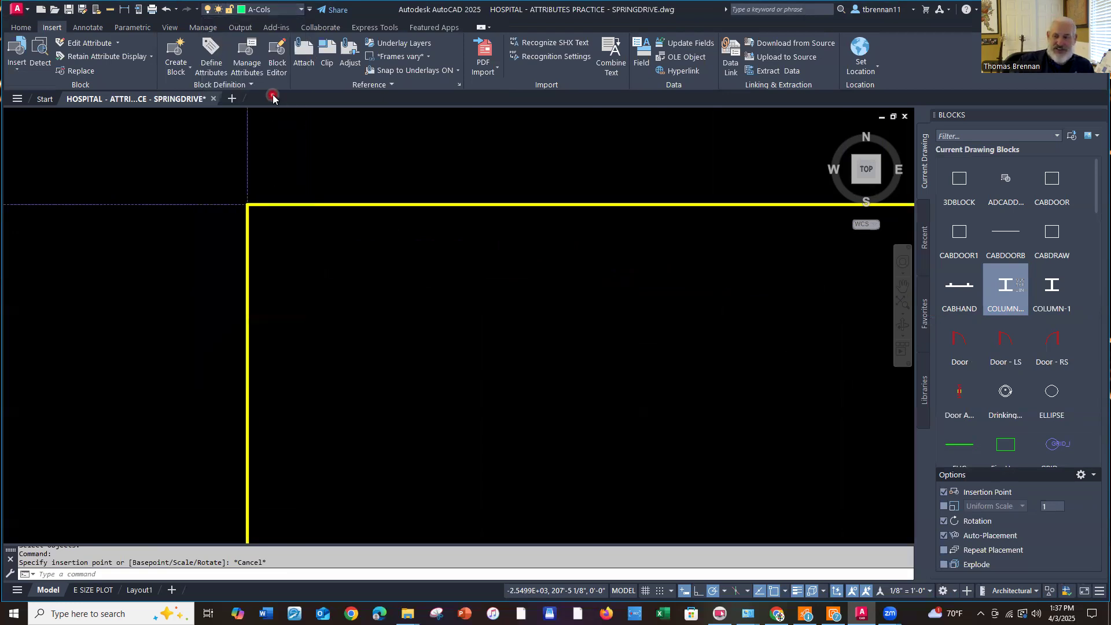
{"action": "left_click", "coordinate": [1000, 292]}
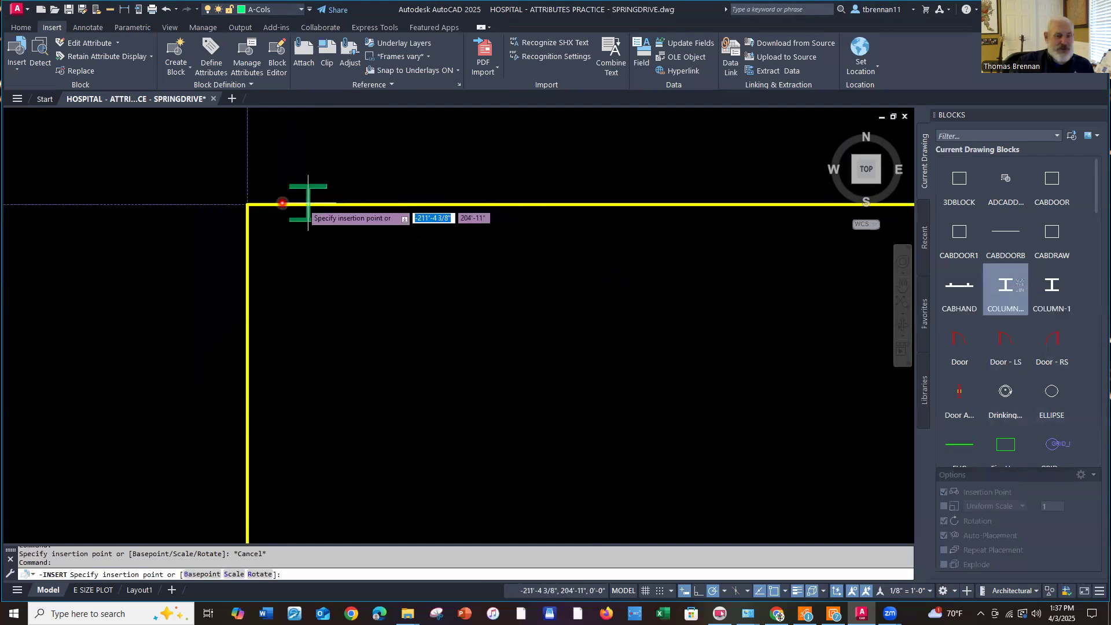
{"action": "left_click", "coordinate": [247, 205]}
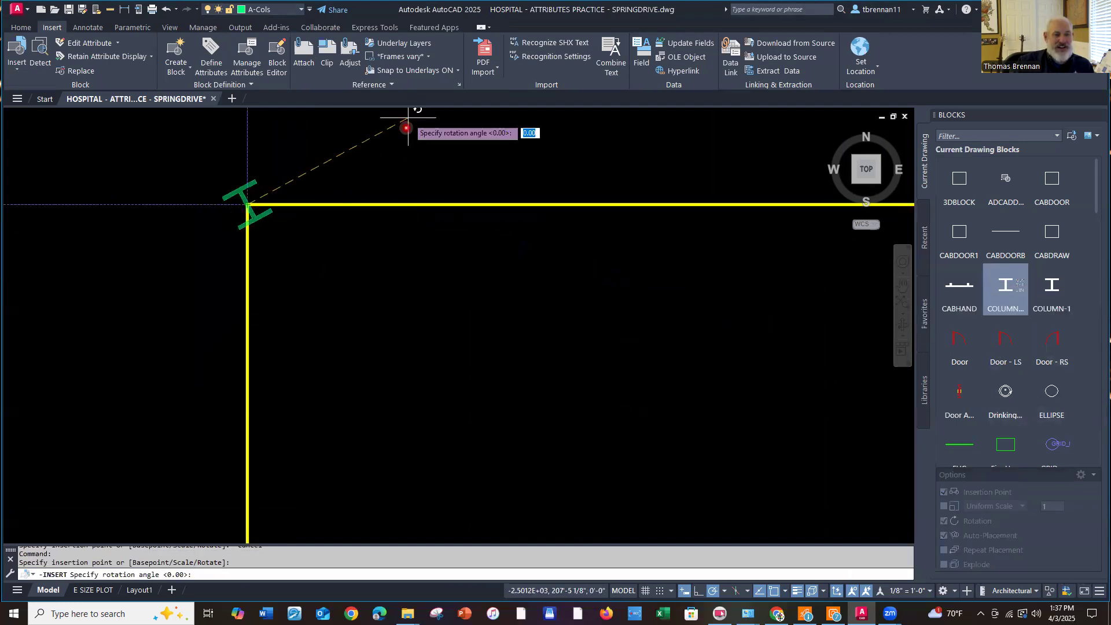
{"action": "left_click", "coordinate": [405, 203]}
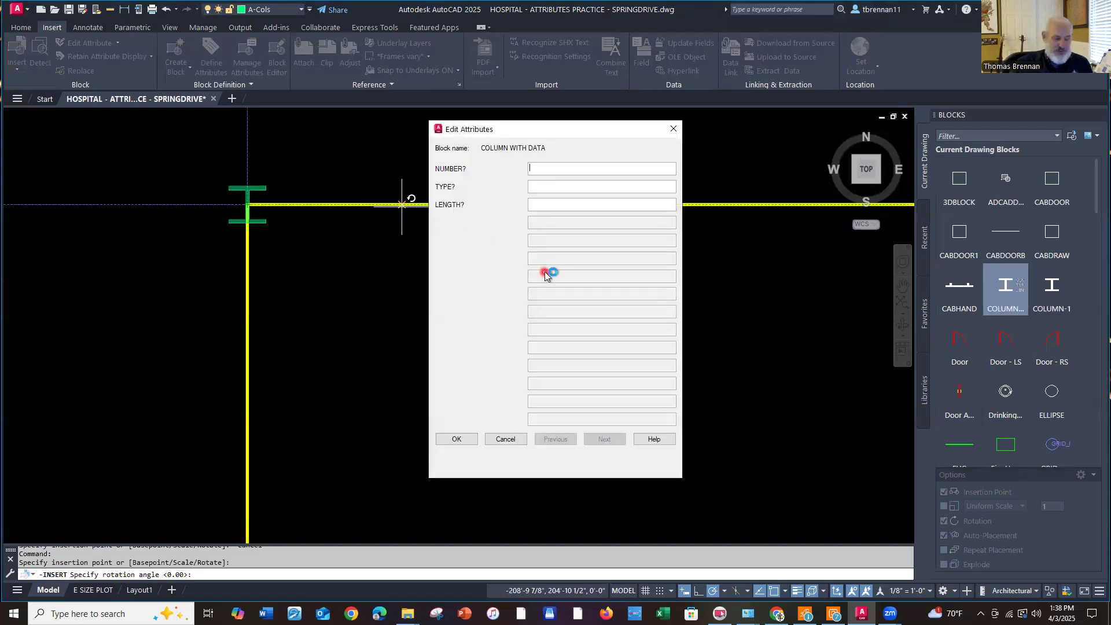
Give the corner column the attribute values NUMBER 001, TYPE W12X87 and LENGTH 20'
{"action": "type", "text": "001"}
{"action": "key", "text": "Tab"}
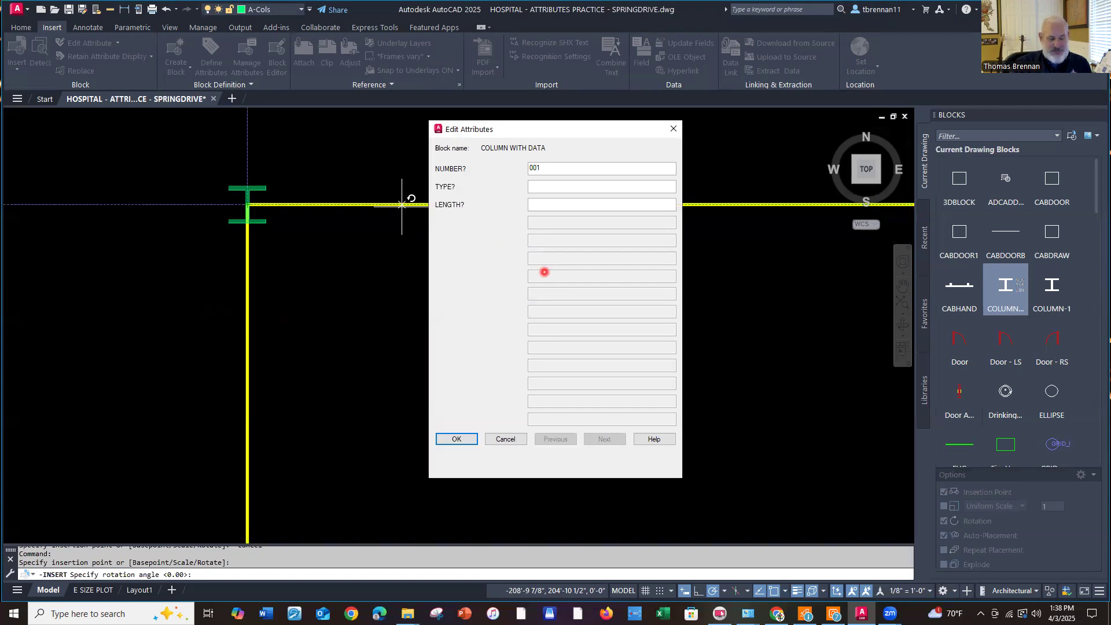
{"action": "type", "text": "W12X87"}
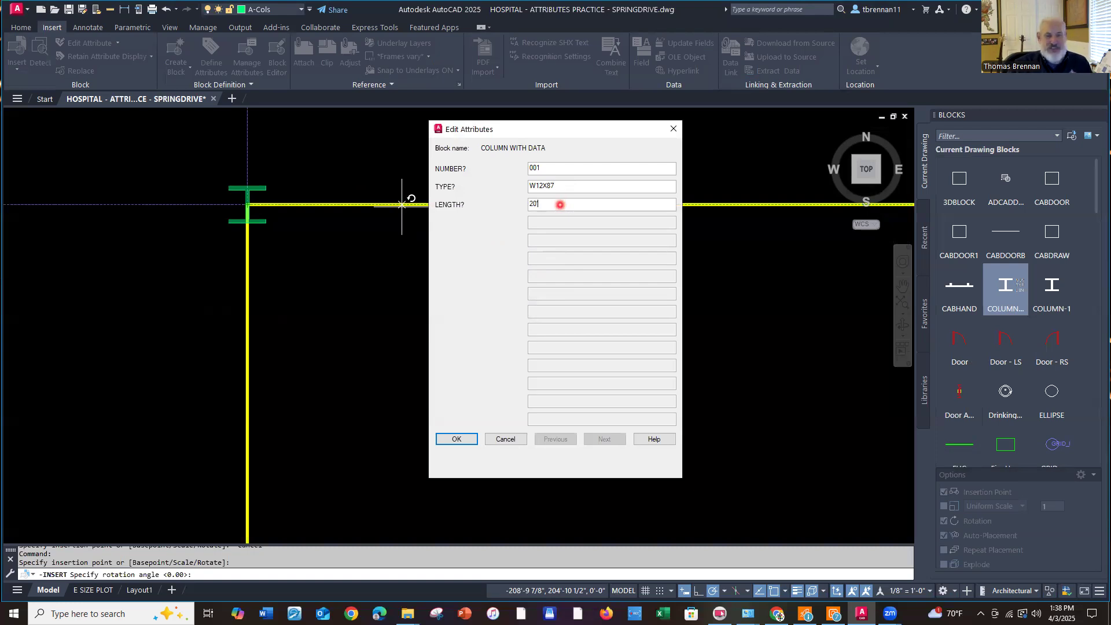
{"action": "type", "text": "20'"}
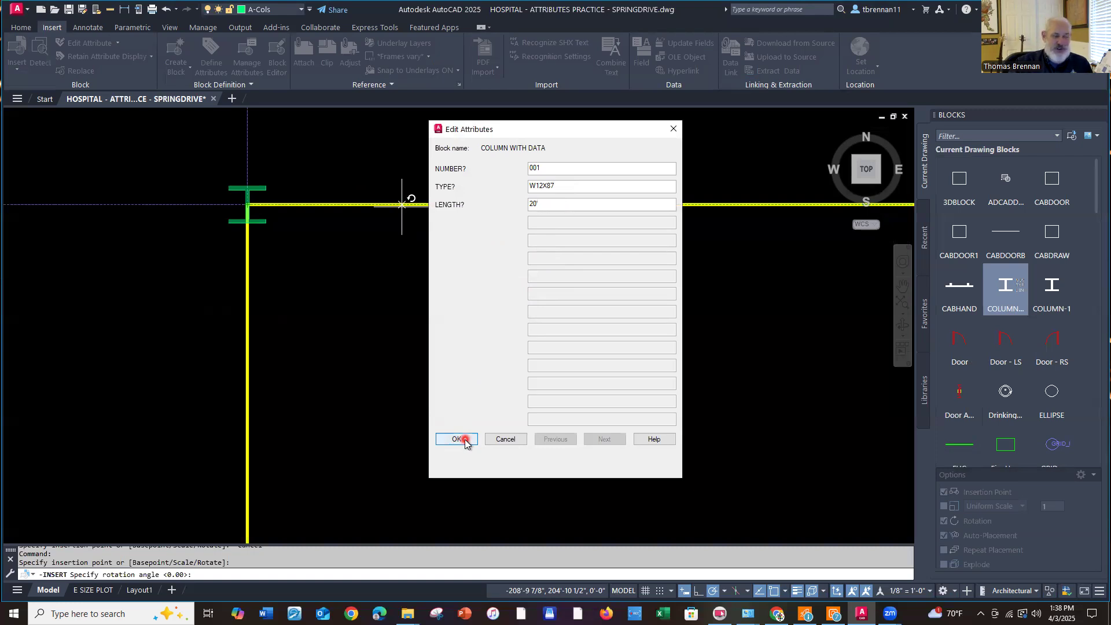
{"action": "left_click", "coordinate": [456, 439]}
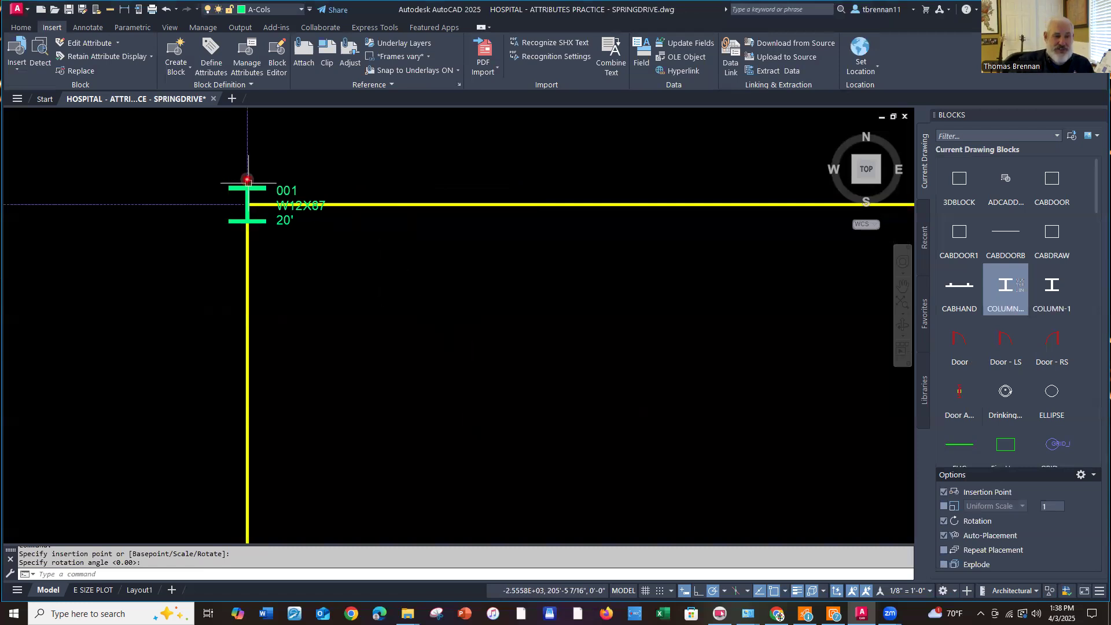
{"action": "scroll", "coordinate": [243, 168], "scroll_direction": "up", "scroll_amount": 4}
{"action": "scroll", "coordinate": [325, 350], "scroll_direction": "up", "scroll_amount": 2}
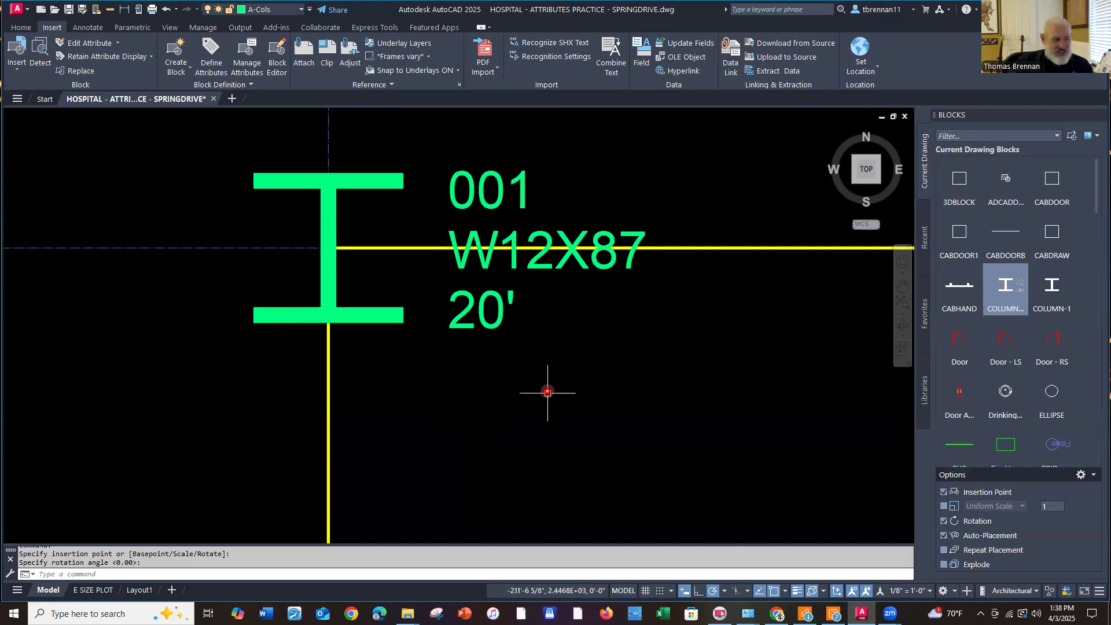
Insert another unrotated COLUMN WITH DATA block where the top wall meets the next vertical grid line to the right
{"action": "scroll", "coordinate": [578, 397], "scroll_direction": "down", "scroll_amount": 3}
{"action": "middle_click_drag", "start_coordinate": [697, 407], "coordinate": [403, 353]}
{"action": "scroll", "coordinate": [491, 356], "scroll_direction": "down", "scroll_amount": 2}
{"action": "scroll", "coordinate": [644, 354], "scroll_direction": "down", "scroll_amount": 2}
{"action": "middle_click_drag", "start_coordinate": [643, 354], "coordinate": [347, 359]}
{"action": "scroll", "coordinate": [445, 363], "scroll_direction": "up", "scroll_amount": 4}
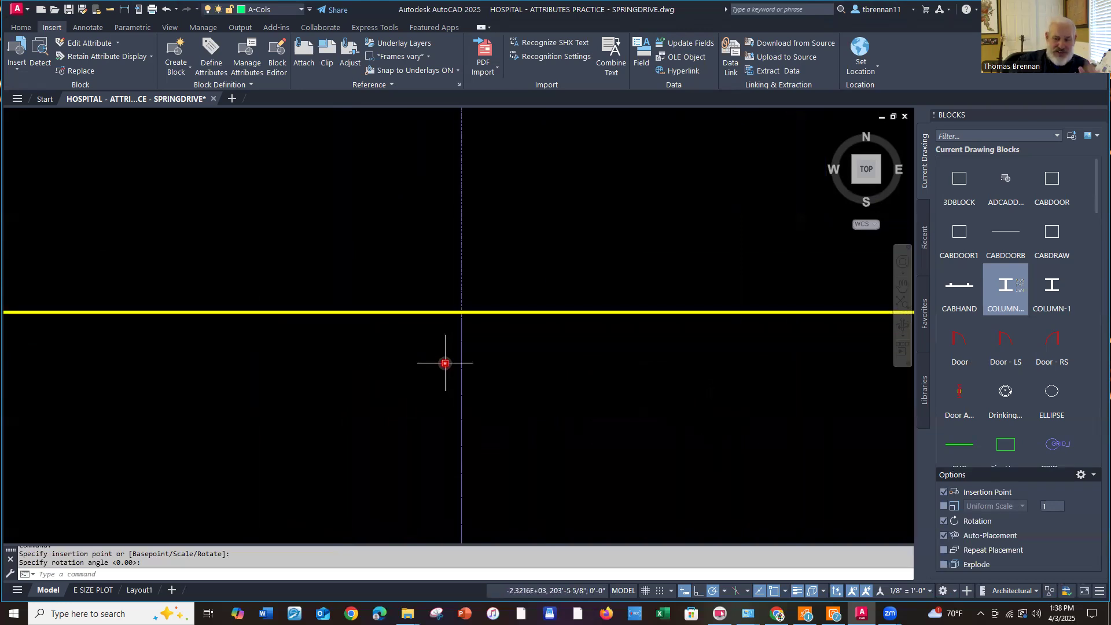
{"action": "left_click", "coordinate": [1005, 289]}
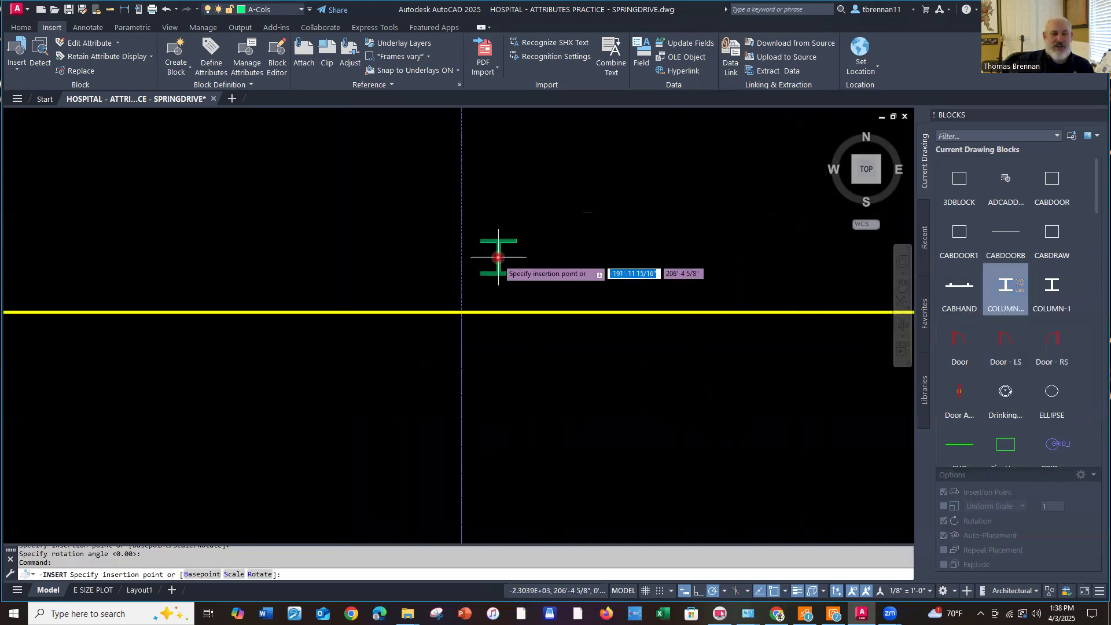
{"action": "left_click", "coordinate": [461, 313]}
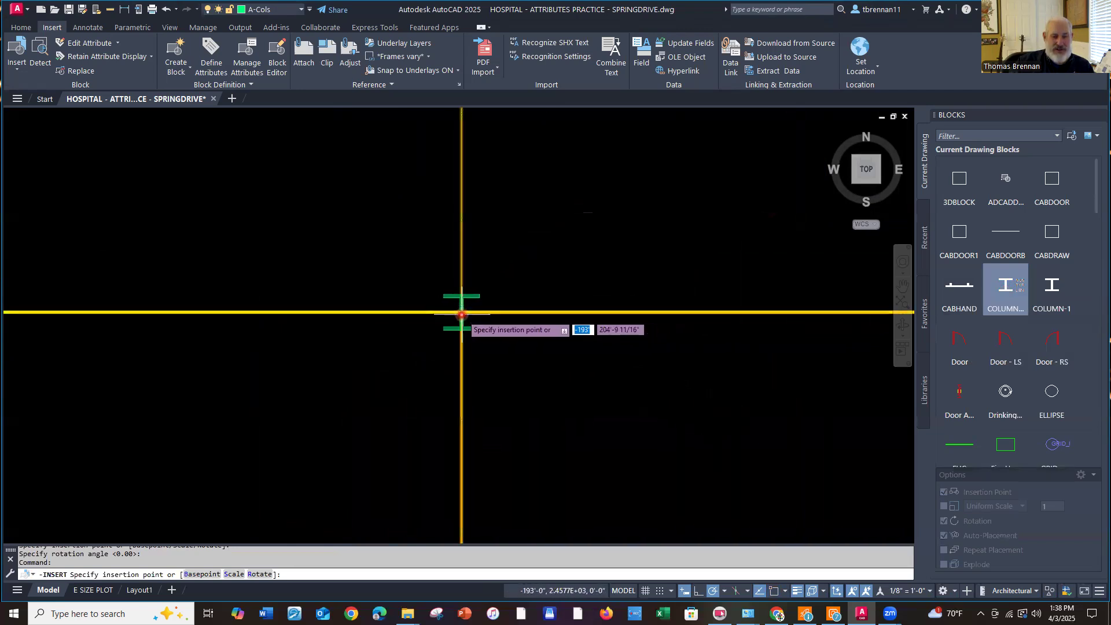
{"action": "left_click", "coordinate": [550, 312]}
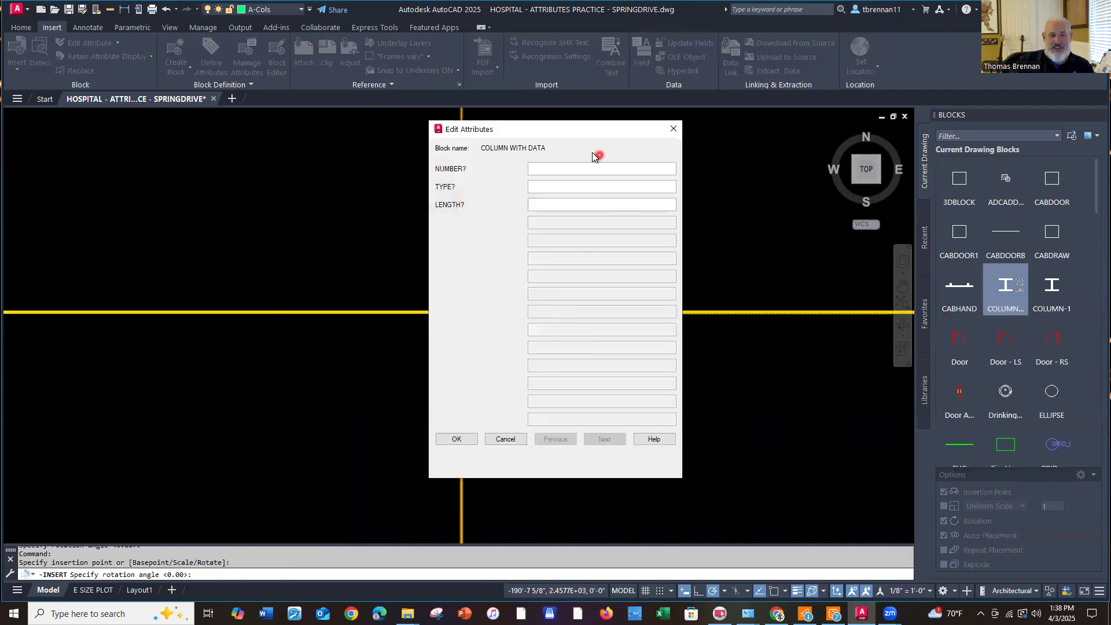
Give the second column the attribute values NUMBER 002, TYPE W12X87 and LENGTH 20'
{"action": "type", "text": "002"}
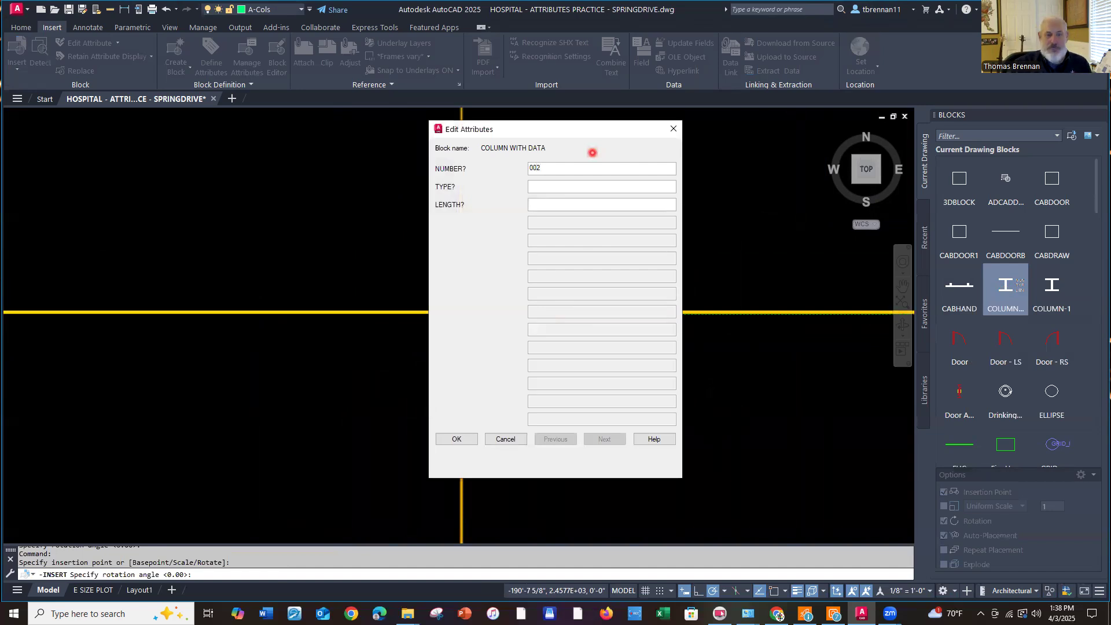
{"action": "left_click", "coordinate": [570, 186]}
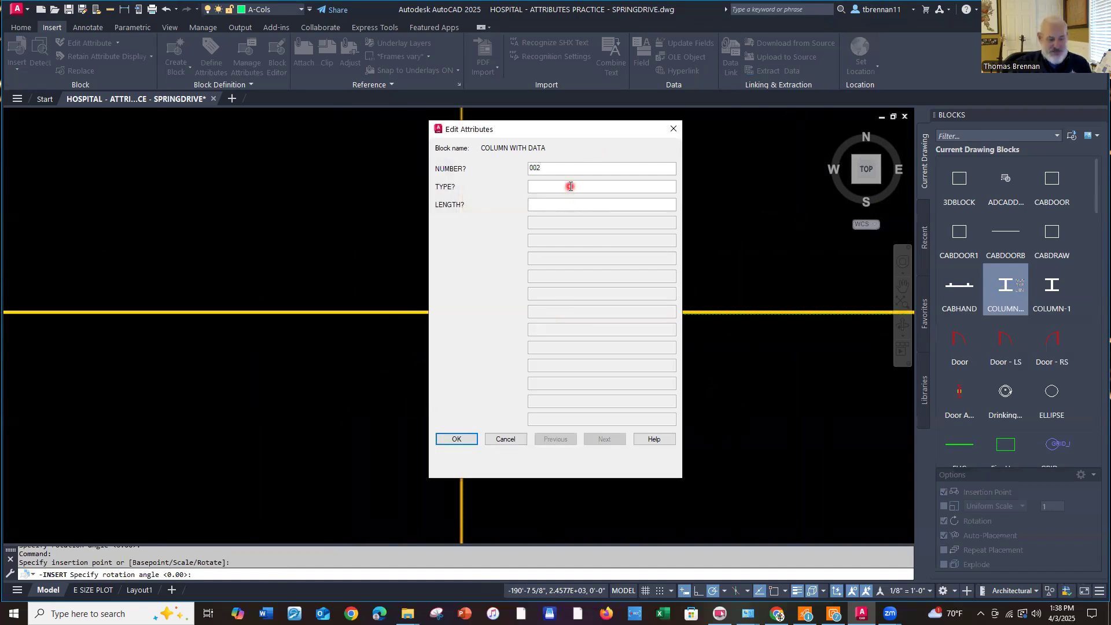
{"action": "type", "text": "W12X87"}
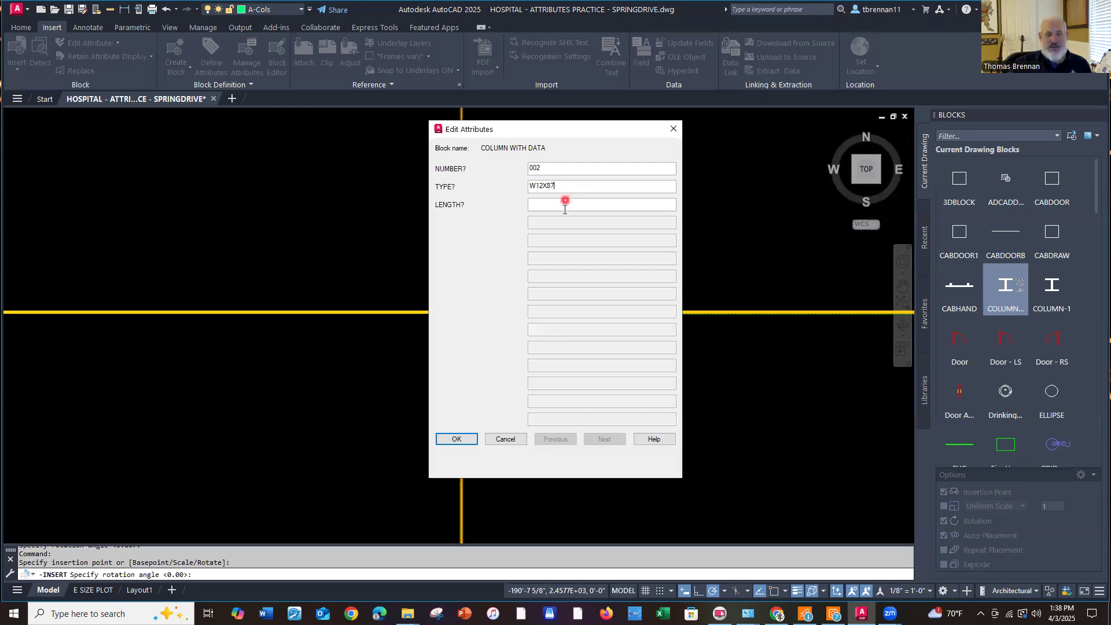
{"action": "left_click", "coordinate": [572, 204]}
{"action": "type", "text": "20"}
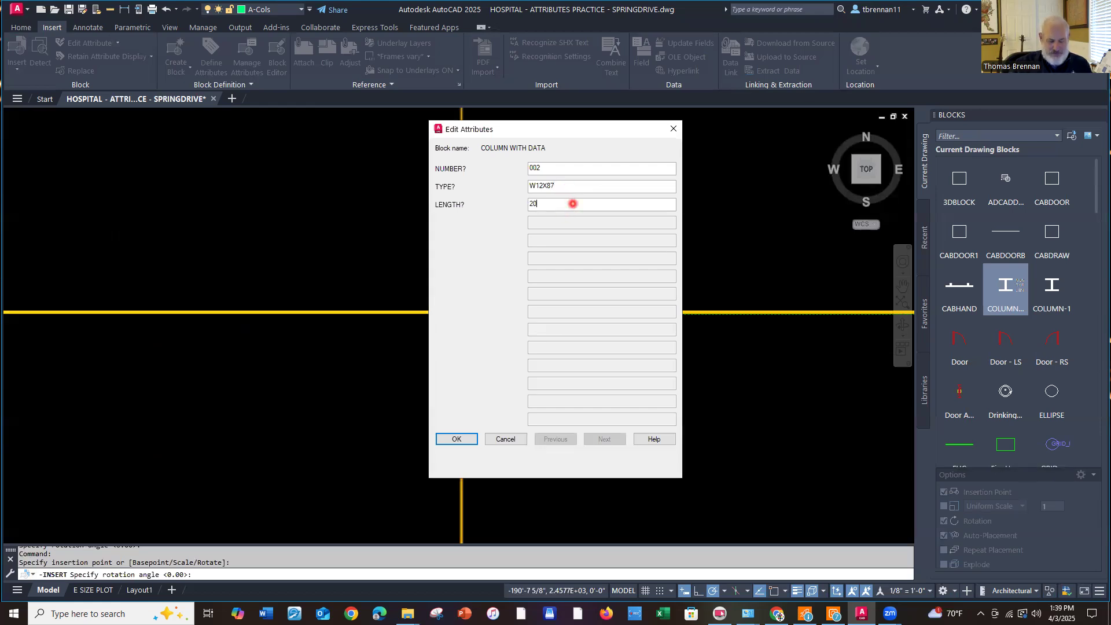
{"action": "left_click", "coordinate": [456, 439]}
{"action": "scroll", "coordinate": [469, 325], "scroll_direction": "up", "scroll_amount": 4}
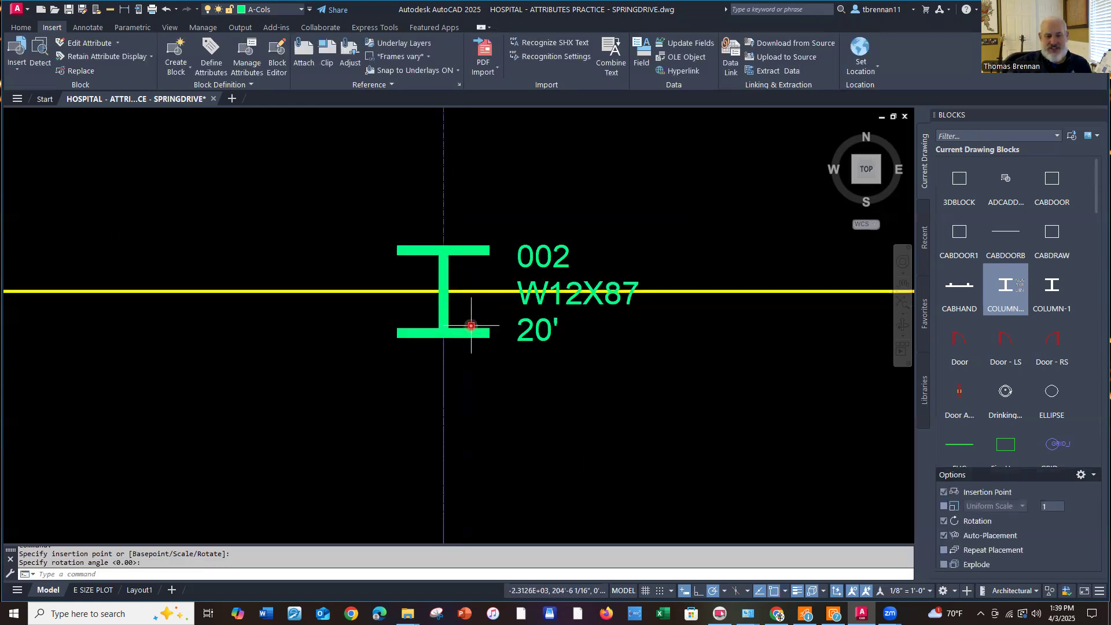
Insert an unrotated COLUMN WITH DATA block where the top wall meets the third vertical grid line
{"action": "scroll", "coordinate": [589, 376], "scroll_direction": "down", "scroll_amount": 6}
{"action": "scroll", "coordinate": [652, 397], "scroll_direction": "down", "scroll_amount": 2}
{"action": "middle_click_drag", "start_coordinate": [652, 397], "coordinate": [223, 347]}
{"action": "scroll", "coordinate": [417, 347], "scroll_direction": "up", "scroll_amount": 3}
{"action": "scroll", "coordinate": [557, 347], "scroll_direction": "up", "scroll_amount": 4}
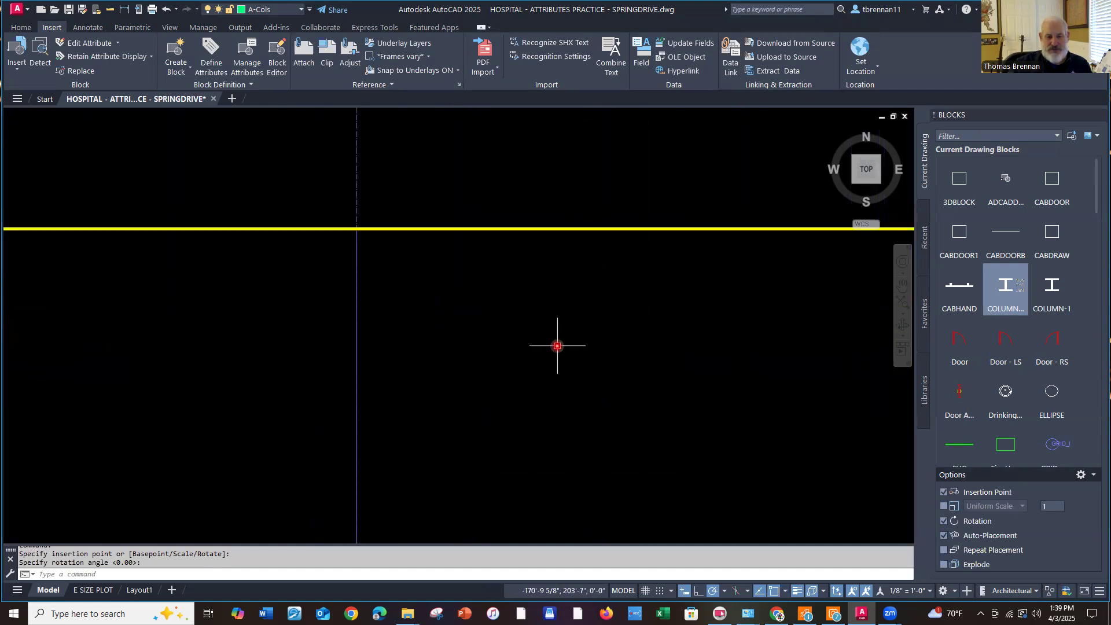
{"action": "left_click", "coordinate": [1004, 284]}
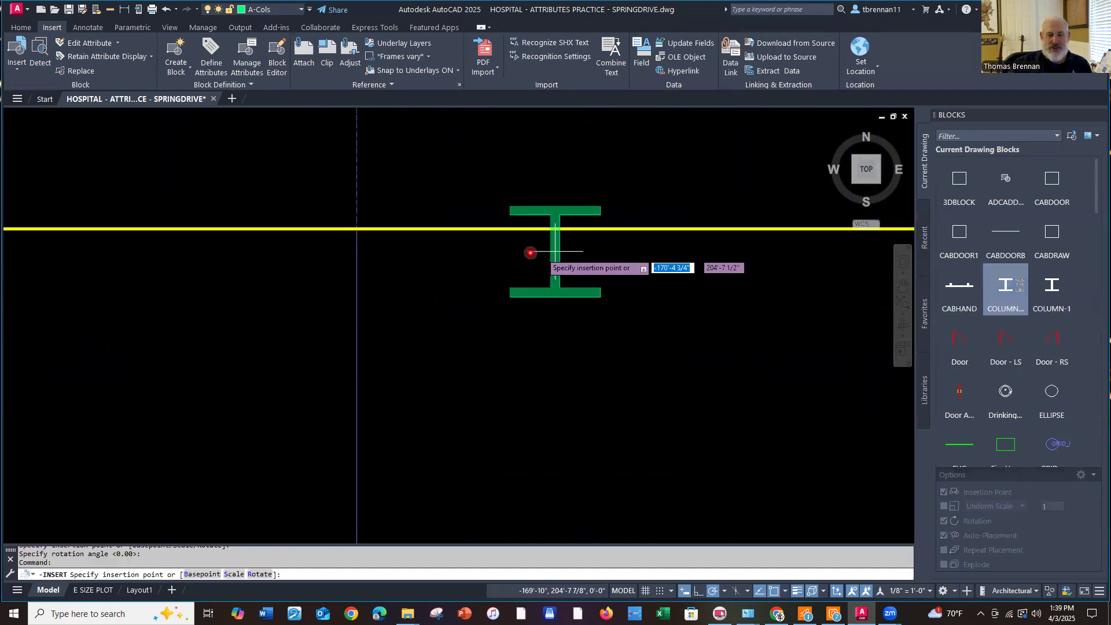
{"action": "left_click", "coordinate": [359, 231]}
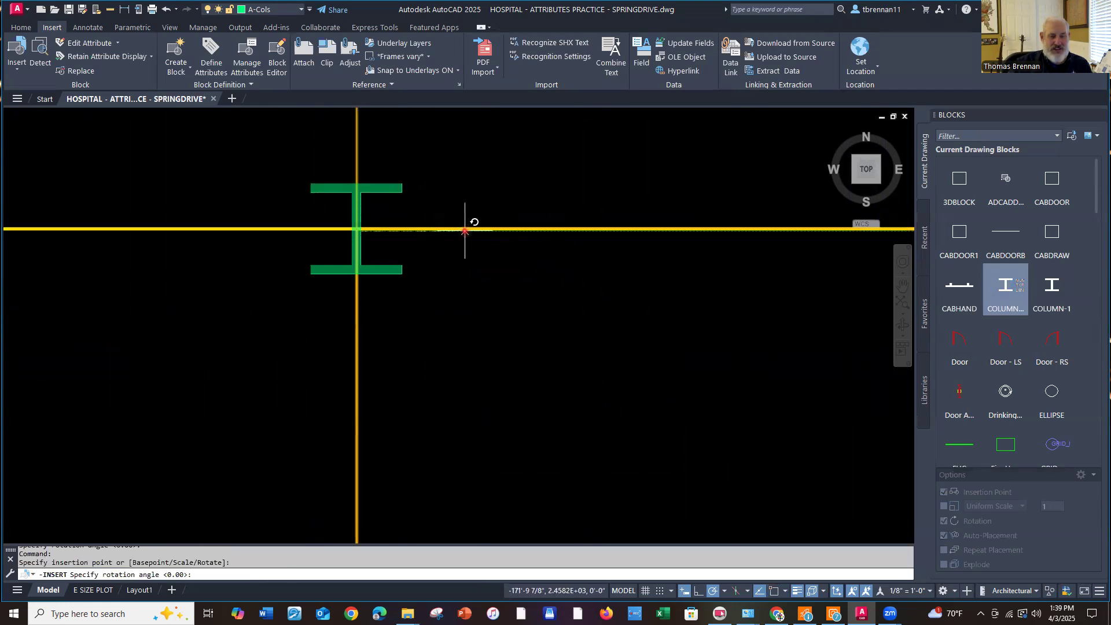
{"action": "left_click", "coordinate": [463, 231]}
Give the third column the attribute values NUMBER 003, TYPE W12X87 and LENGTH 20'
{"action": "type", "text": "00"}
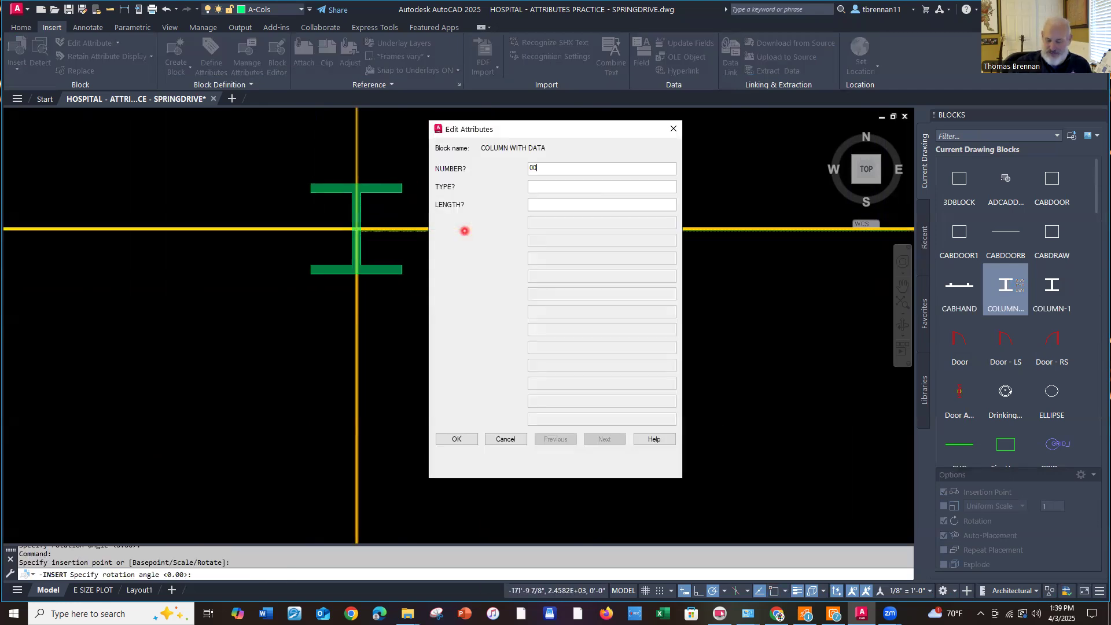
{"action": "type", "text": "3"}
{"action": "left_click", "coordinate": [543, 188]}
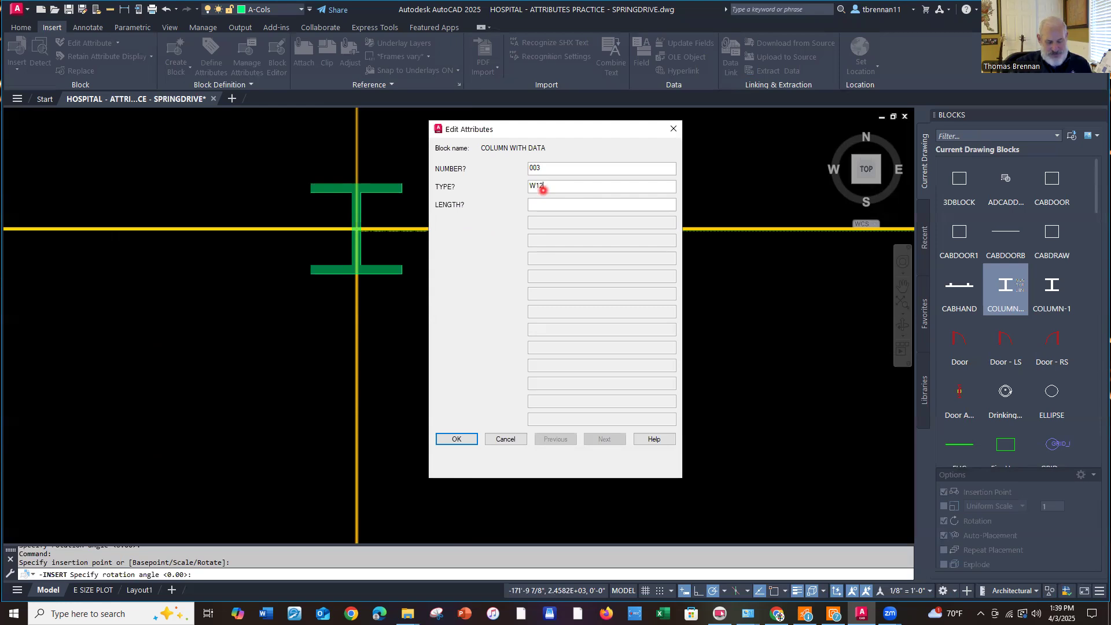
{"action": "type", "text": "W12X87"}
{"action": "left_click", "coordinate": [546, 204]}
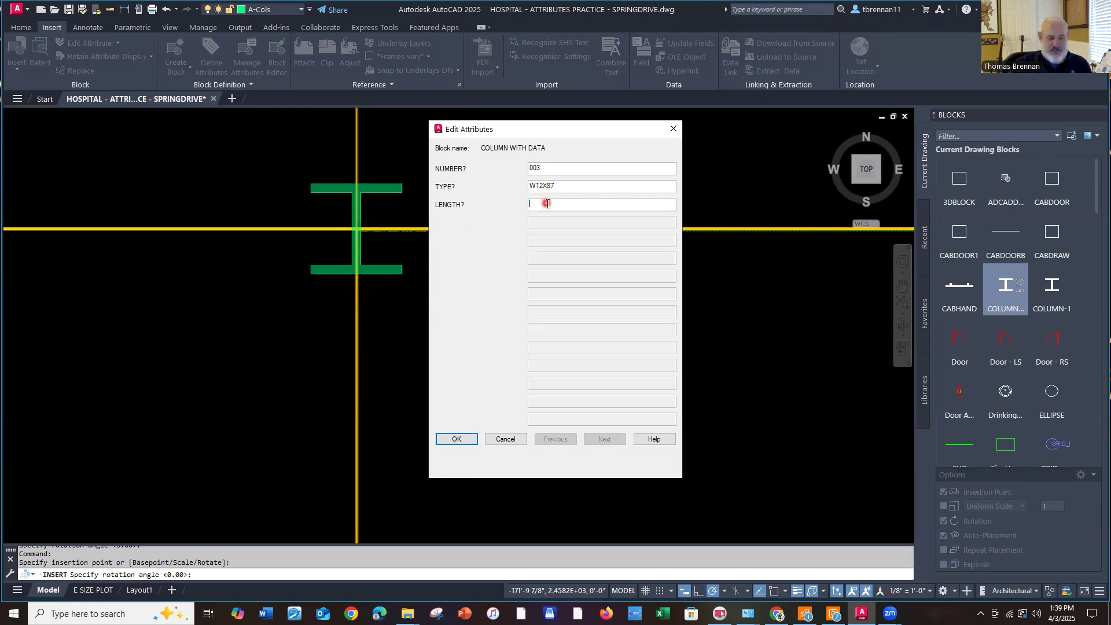
{"action": "type", "text": "20'"}
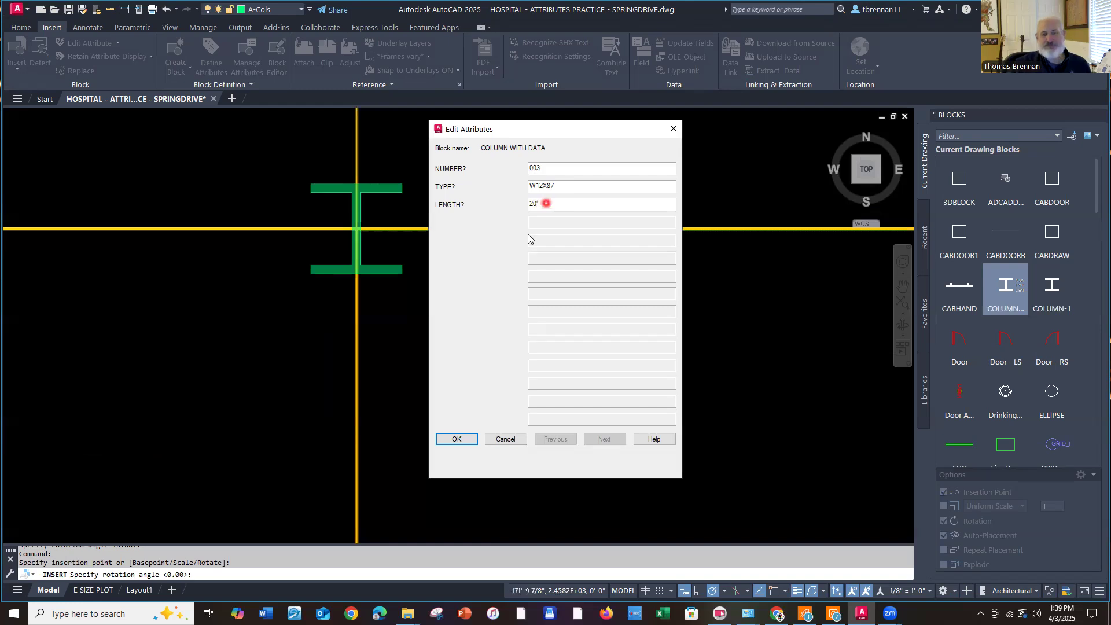
{"action": "left_click", "coordinate": [457, 439]}
Insert an unrotated COLUMN WITH DATA block at the top wall's fourth vertical grid line with NUMBER 004, TYPE W14X89 and LENGTH 30'
{"action": "scroll", "coordinate": [670, 394], "scroll_direction": "down", "scroll_amount": 4}
{"action": "mouse_move", "coordinate": [694, 376]}
{"action": "middle_mouse_down"}
{"action": "mouse_move", "coordinate": [521, 359]}
{"action": "mouse_move", "coordinate": [122, 364]}
{"action": "middle_mouse_up"}
{"action": "middle_click_drag", "start_coordinate": [711, 377], "coordinate": [456, 394]}
{"action": "scroll", "coordinate": [467, 352], "scroll_direction": "up", "scroll_amount": 6}
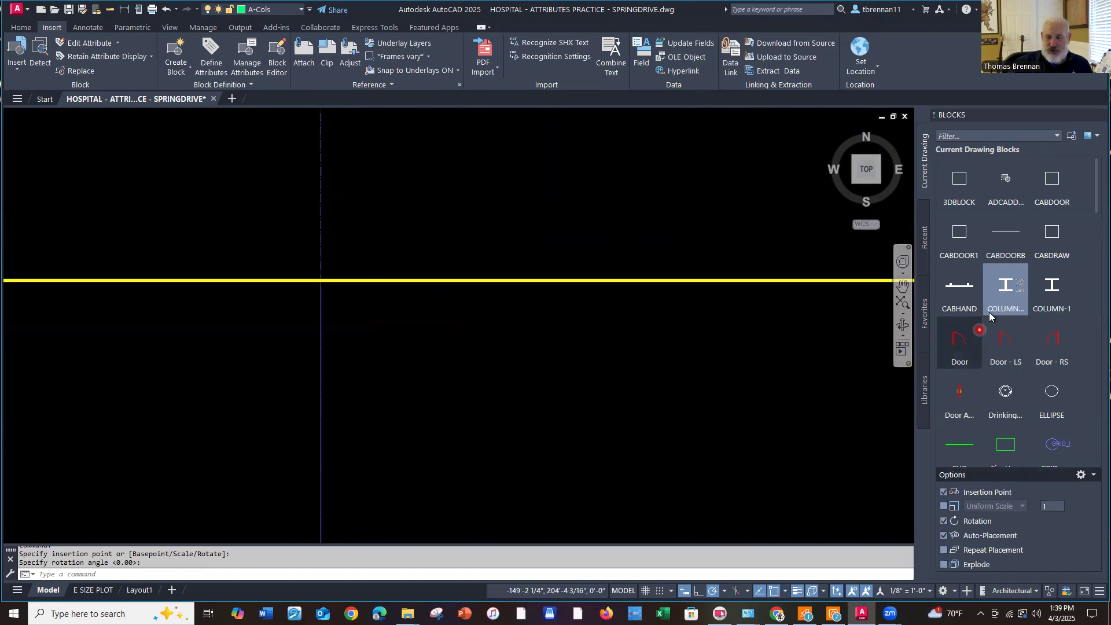
{"action": "left_click", "coordinate": [1005, 286]}
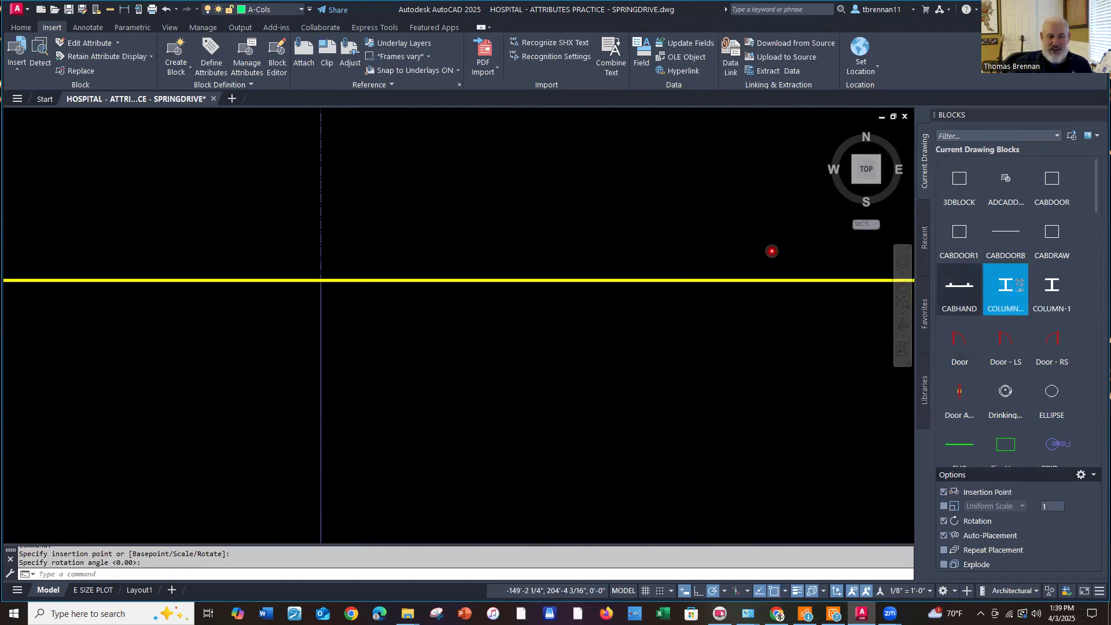
{"action": "left_click", "coordinate": [321, 280]}
{"action": "left_click", "coordinate": [492, 284]}
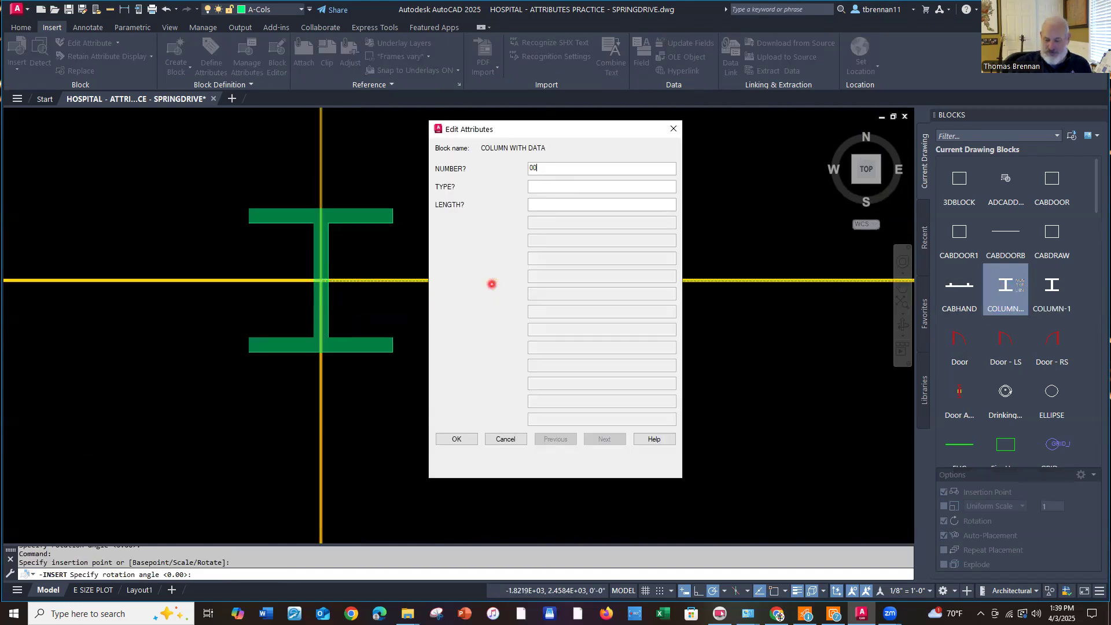
{"action": "left_click", "coordinate": [562, 185]}
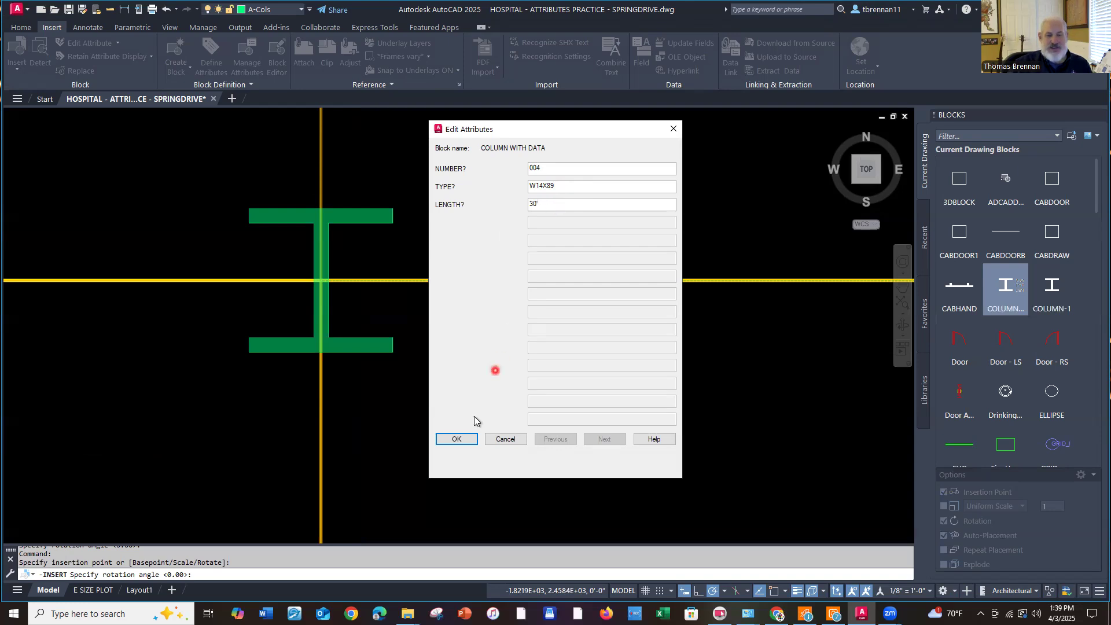
{"action": "left_click", "coordinate": [461, 439]}
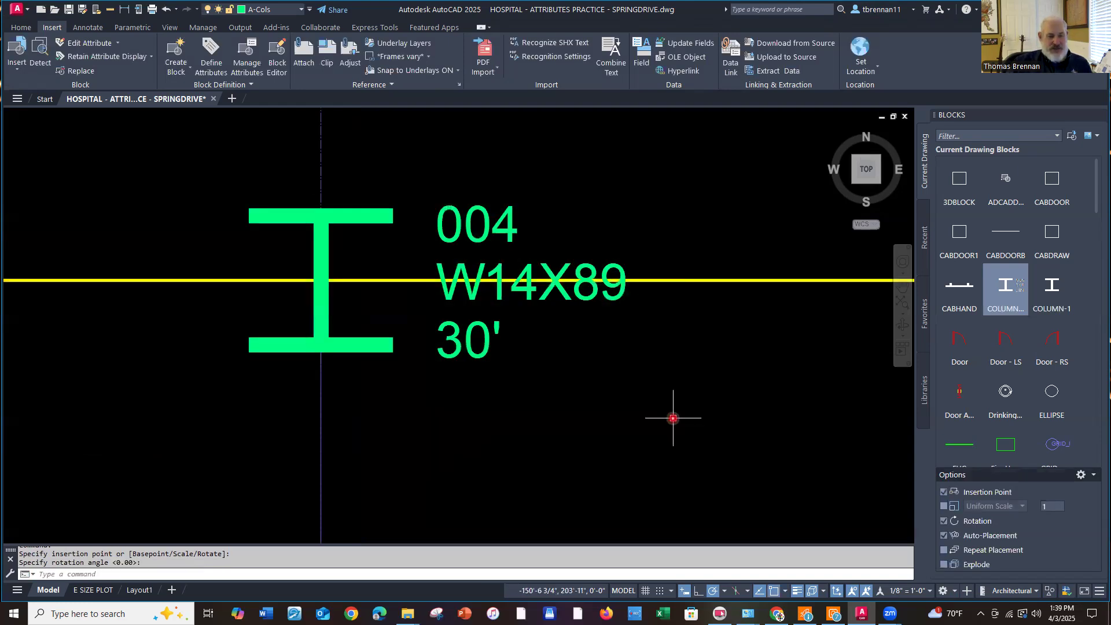
Insert an unrotated COLUMN WITH DATA block where the top wall meets the fifth vertical grid line
{"action": "scroll", "coordinate": [801, 418], "scroll_direction": "down", "scroll_amount": 2}
{"action": "middle_click_drag", "start_coordinate": [802, 419], "coordinate": [127, 389]}
{"action": "scroll", "coordinate": [731, 390], "scroll_direction": "down", "scroll_amount": 2}
{"action": "middle_click_drag", "start_coordinate": [732, 390], "coordinate": [299, 391]}
{"action": "scroll", "coordinate": [476, 367], "scroll_direction": "up", "scroll_amount": 3}
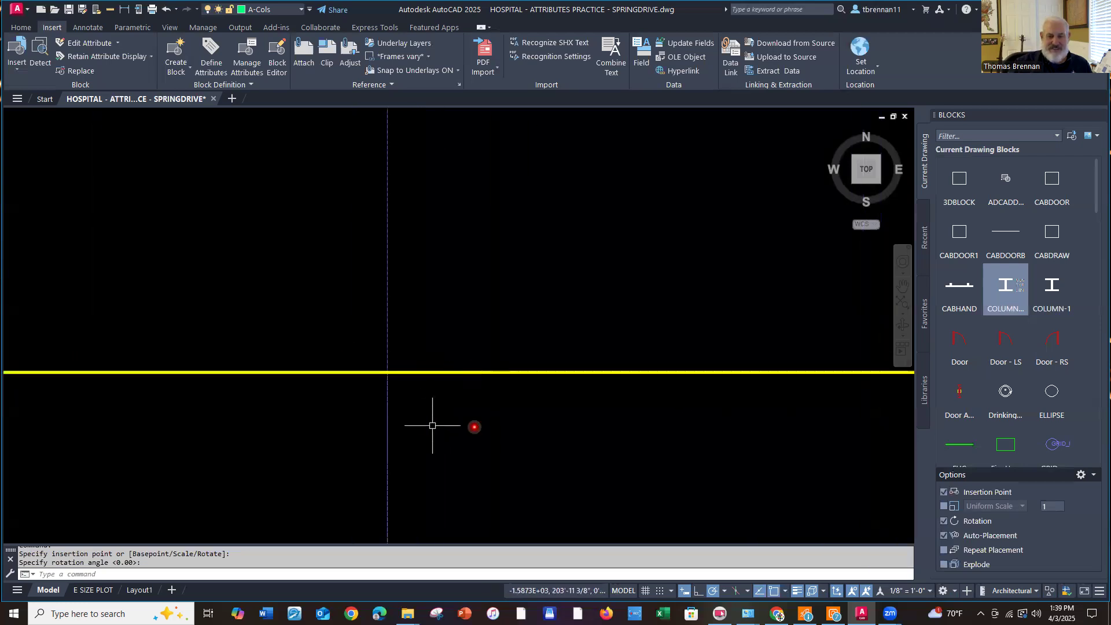
{"action": "left_click", "coordinate": [1007, 292]}
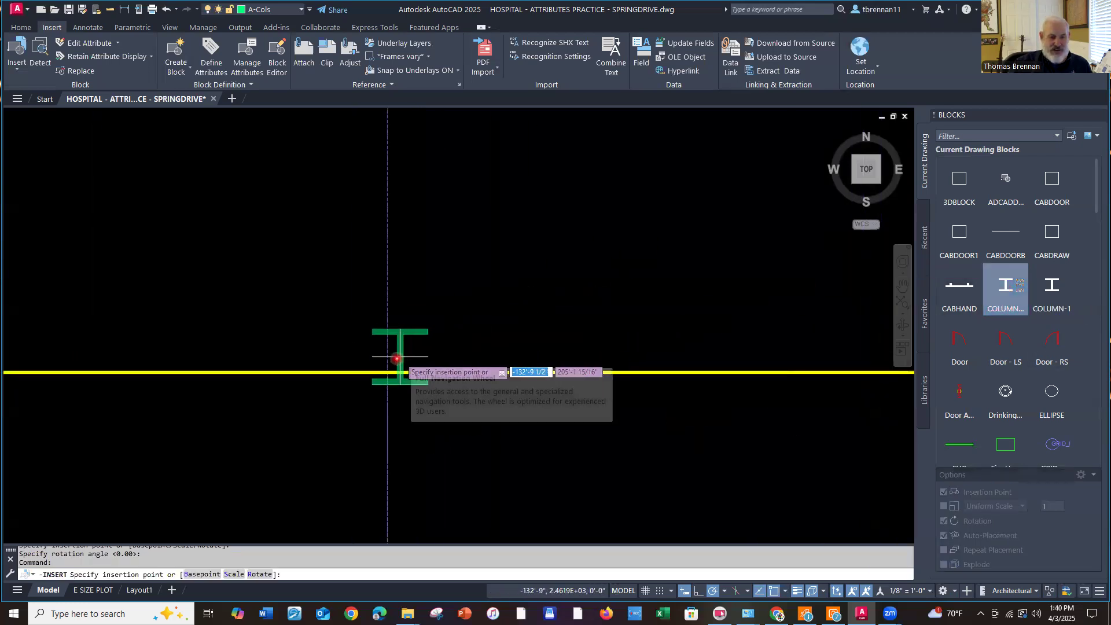
{"action": "left_click", "coordinate": [387, 371]}
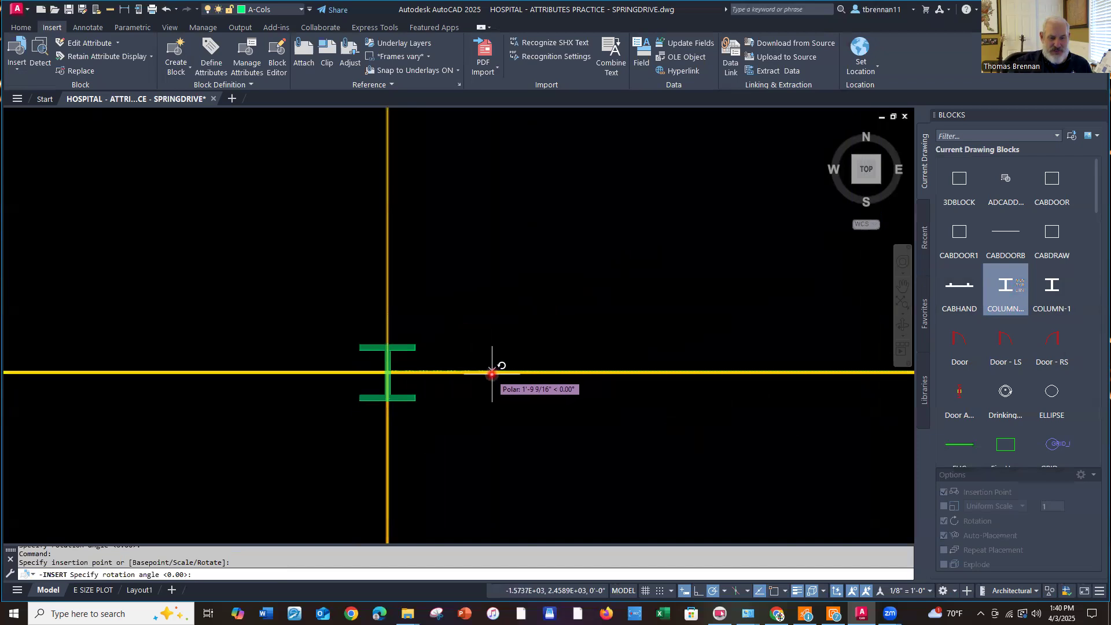
{"action": "left_click", "coordinate": [492, 373]}
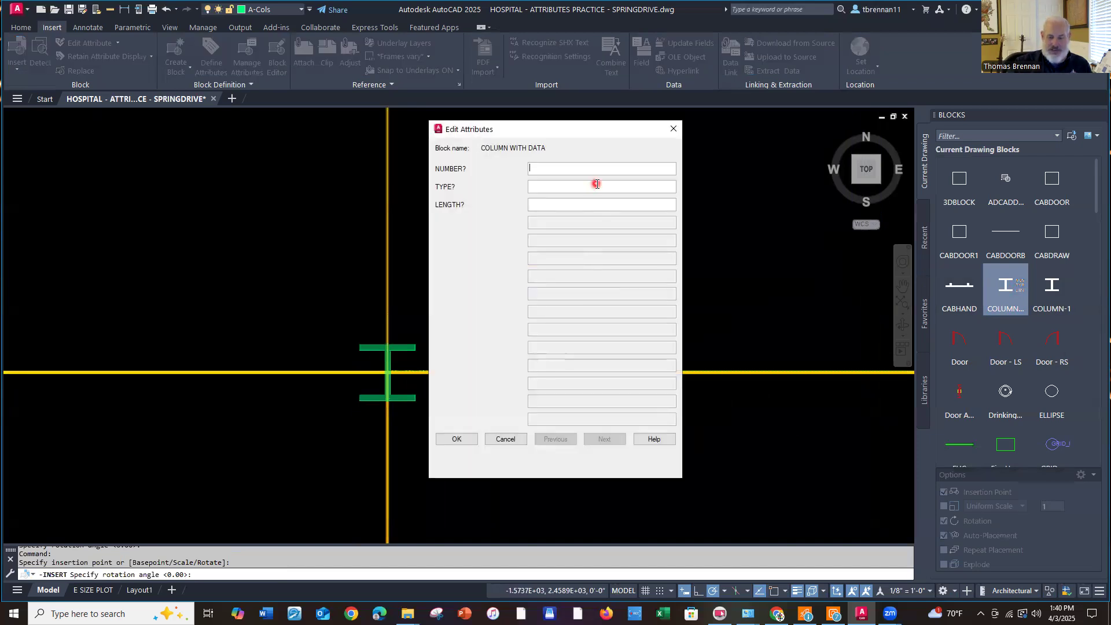
Give the fifth column the attribute values NUMBER 005, TYPE W14X89 and LENGTH 30'
{"action": "left_click", "coordinate": [596, 184]}
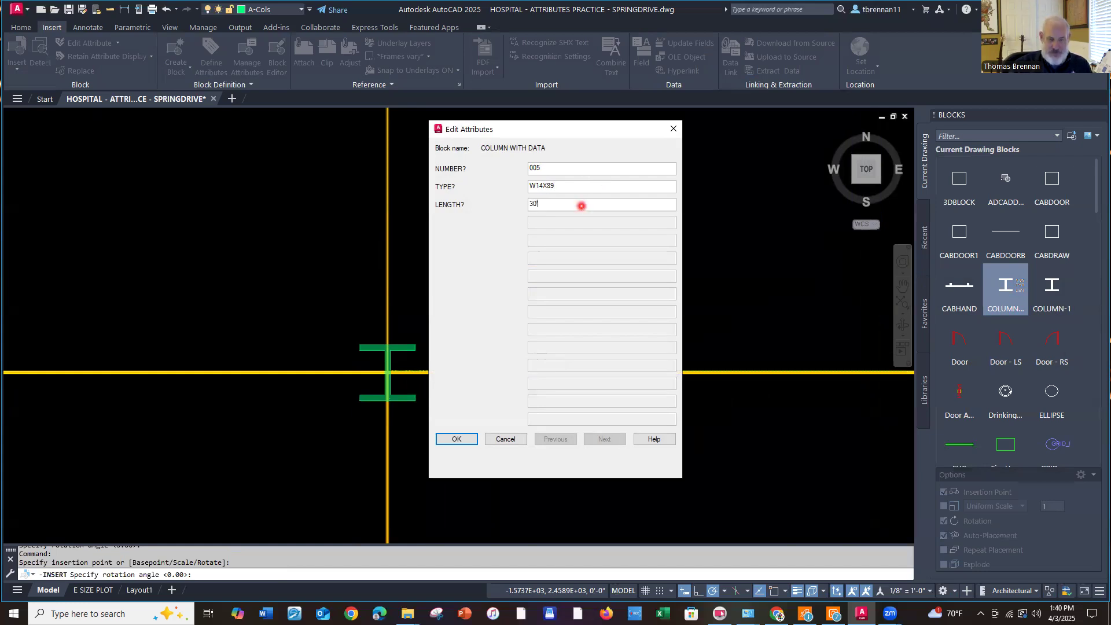
{"action": "left_click", "coordinate": [580, 205]}
{"action": "type", "text": "30'"}
{"action": "left_click", "coordinate": [457, 439]}
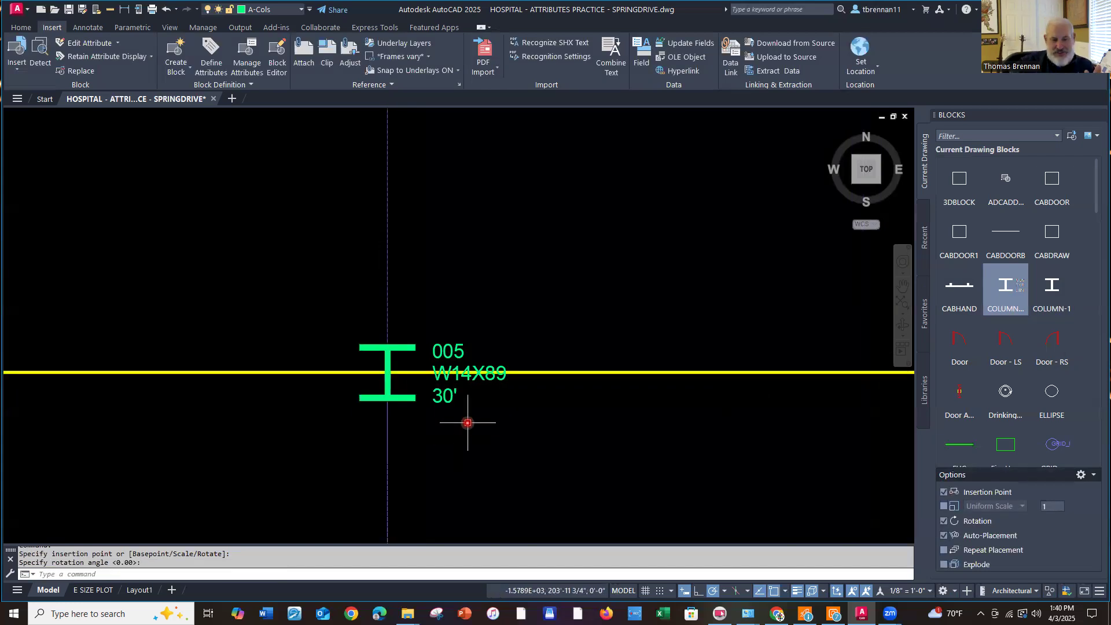
Create a new data extraction saved over COLUMN WITH DATA.dxex on the Desktop, using the current drawing as its data source
{"action": "scroll", "coordinate": [468, 422], "scroll_direction": "down", "scroll_amount": 6}
{"action": "middle_click_drag", "start_coordinate": [466, 415], "coordinate": [600, 367]}
{"action": "scroll", "coordinate": [539, 387], "scroll_direction": "up", "scroll_amount": 2}
{"action": "mouse_move", "coordinate": [538, 386]}
{"action": "middle_mouse_down"}
{"action": "mouse_move", "coordinate": [633, 365]}
{"action": "mouse_move", "coordinate": [670, 341]}
{"action": "middle_mouse_up"}
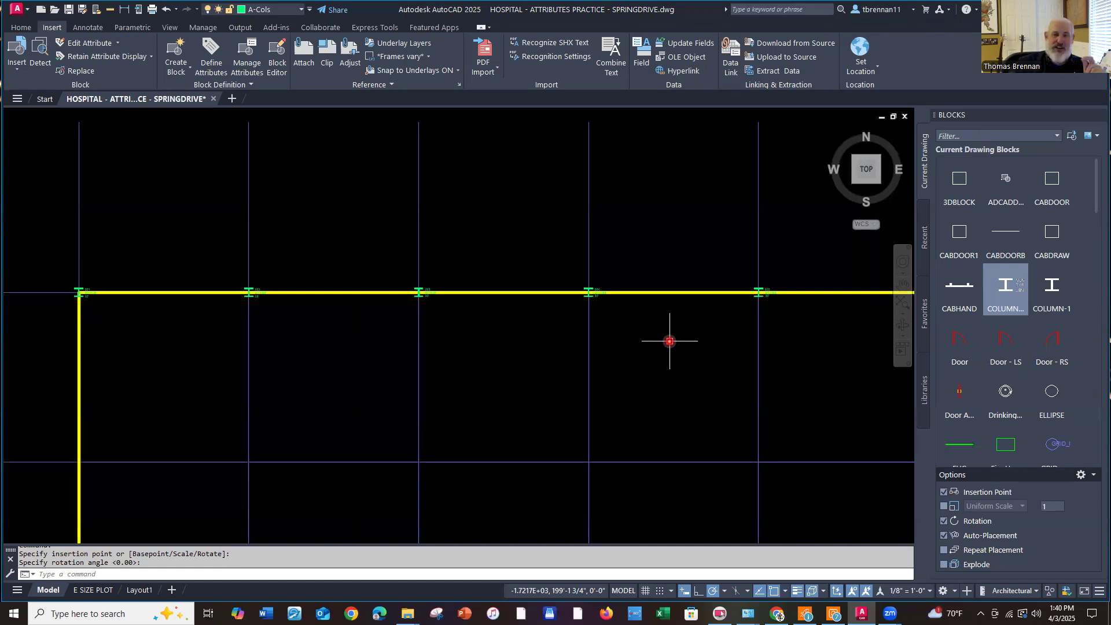
{"action": "left_click", "coordinate": [777, 72]}
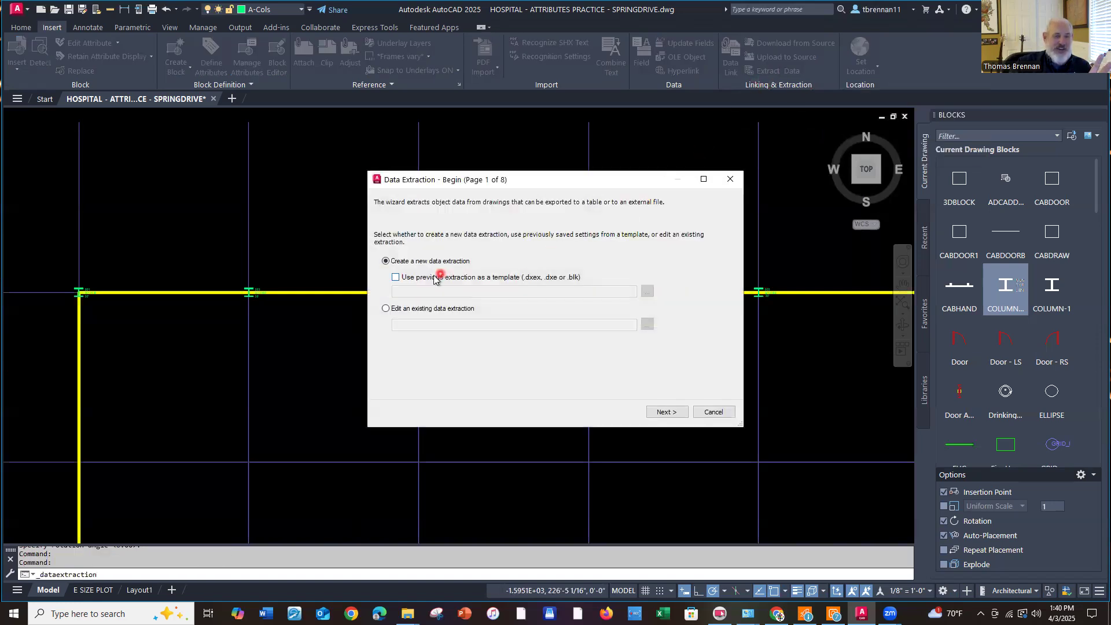
{"action": "left_click", "coordinate": [665, 412]}
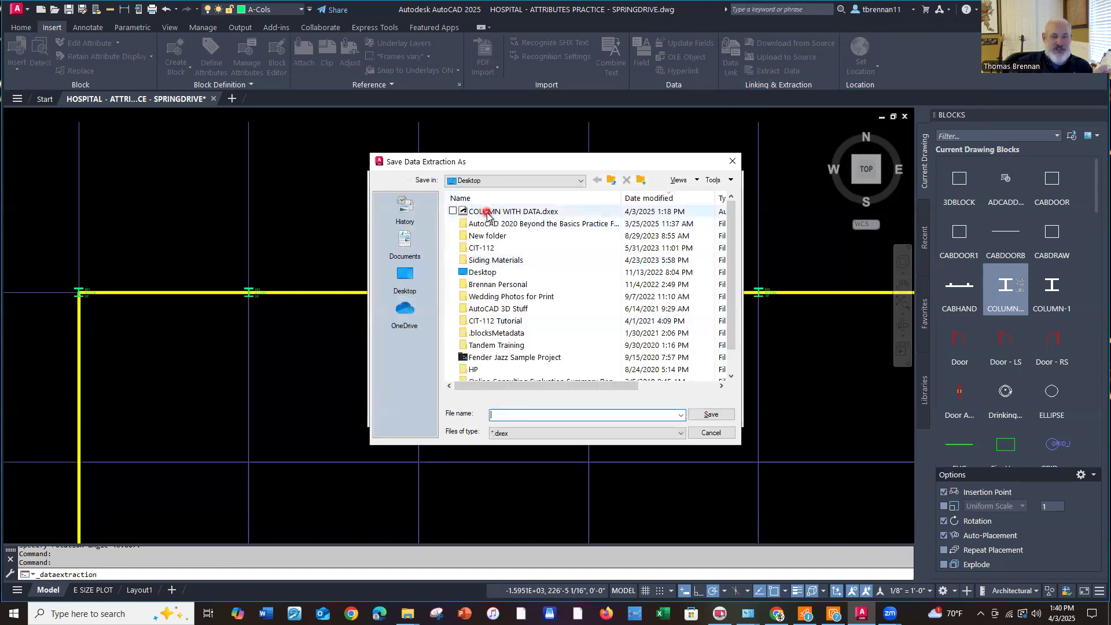
{"action": "left_click", "coordinate": [486, 212]}
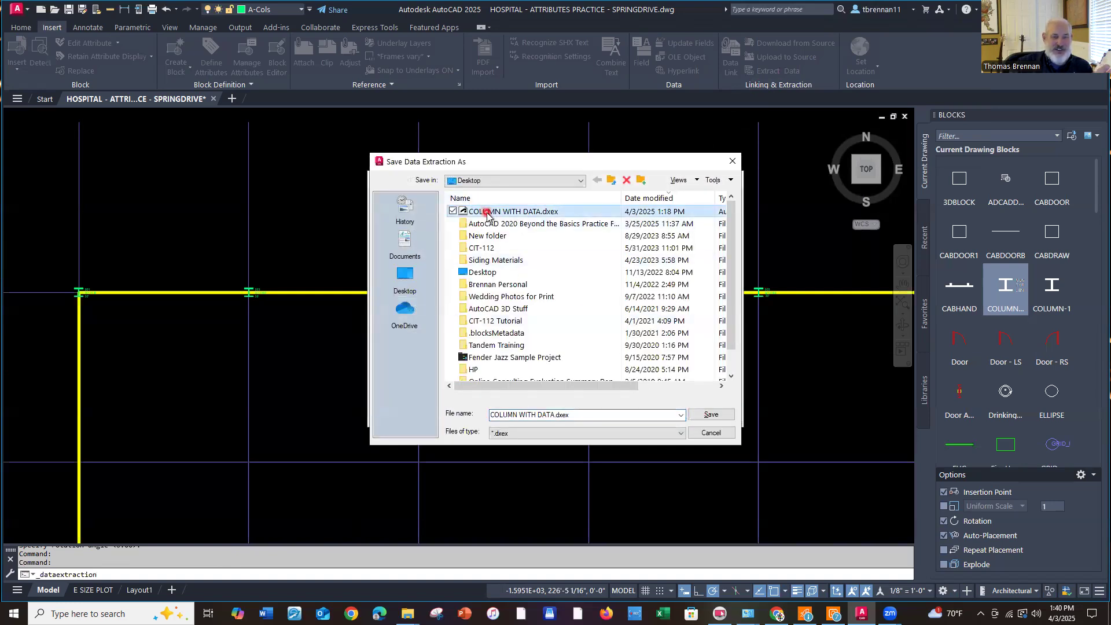
{"action": "left_click", "coordinate": [711, 415]}
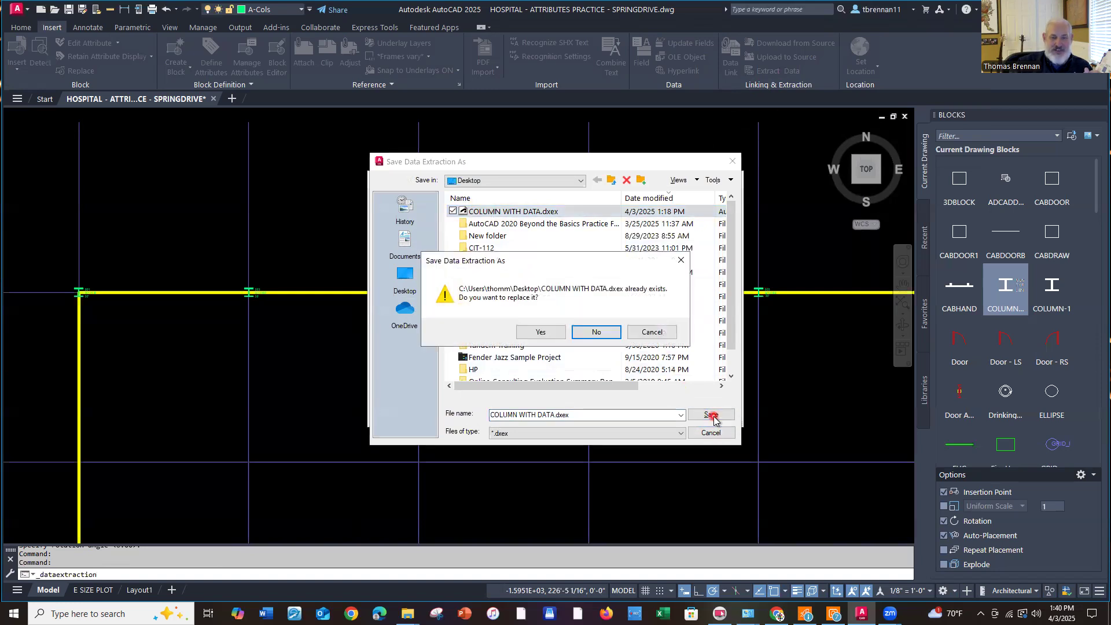
{"action": "left_click", "coordinate": [647, 332]}
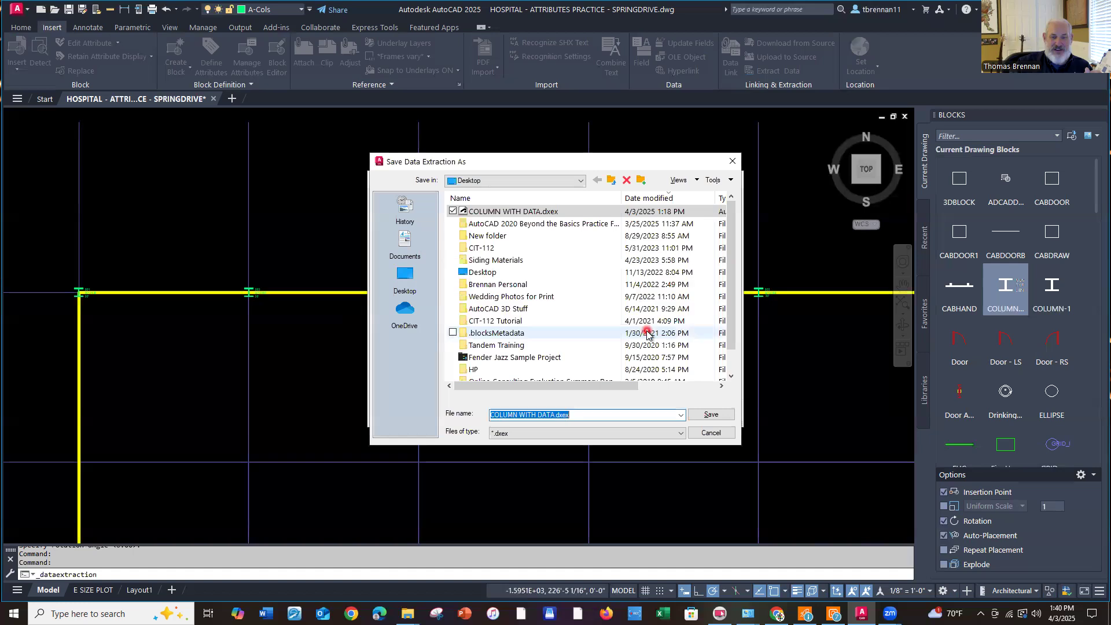
{"action": "left_click", "coordinate": [714, 416]}
{"action": "left_click", "coordinate": [540, 332]}
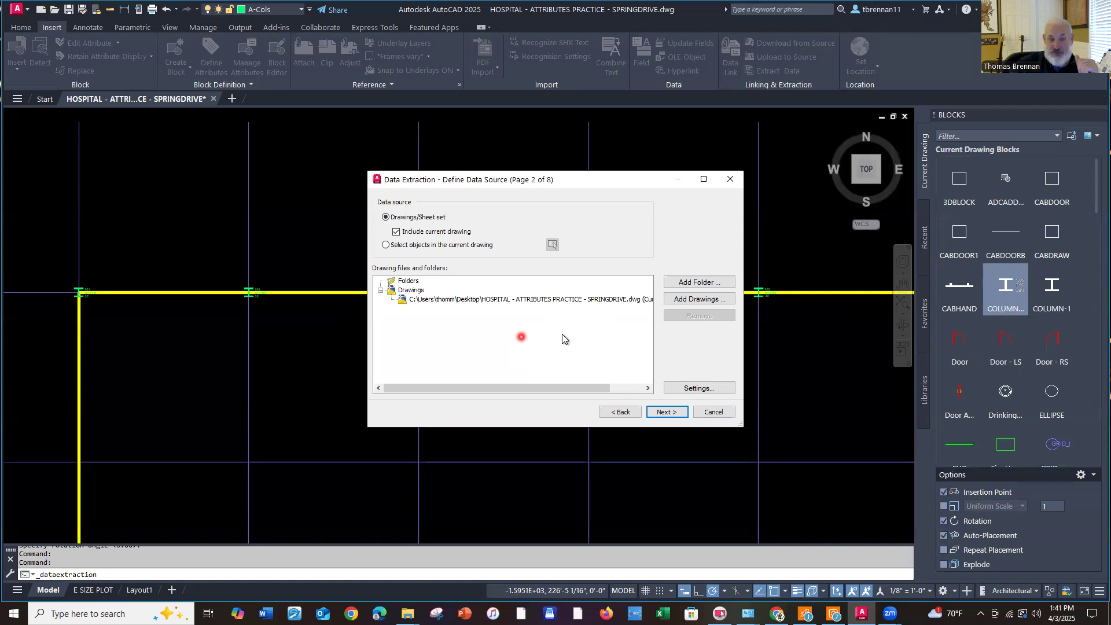
{"action": "left_click", "coordinate": [674, 412]}
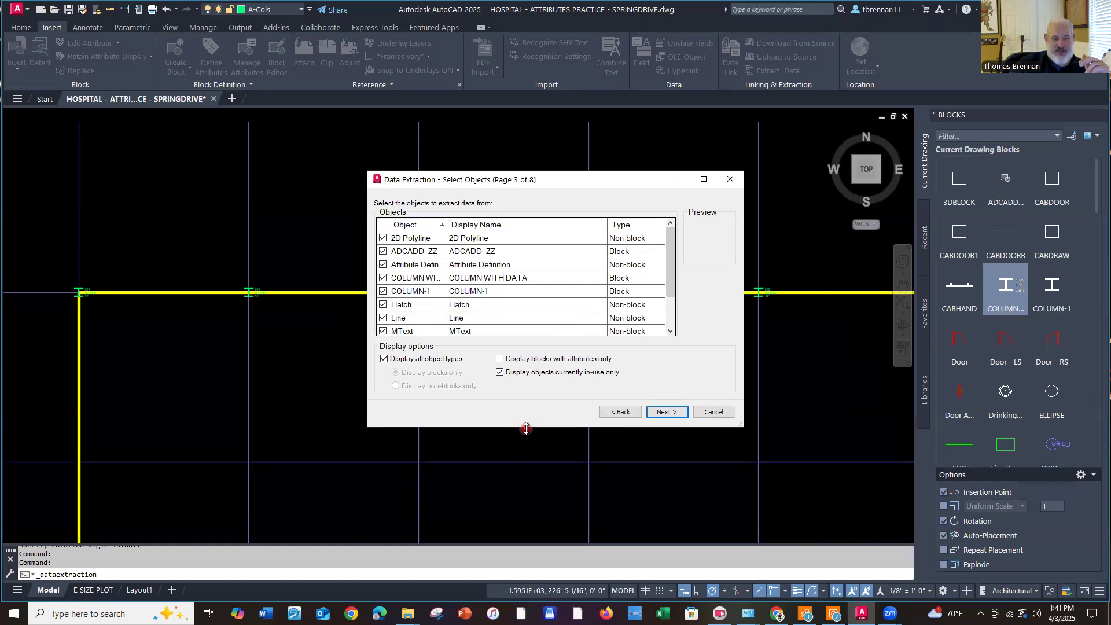
Exclude every object except the COLUMN WITH DATA block from the data extraction and proceed to the property selection
{"action": "left_click_drag", "start_coordinate": [526, 428], "coordinate": [525, 521]}
{"action": "left_click", "coordinate": [382, 370]}
{"action": "left_click", "coordinate": [382, 358]}
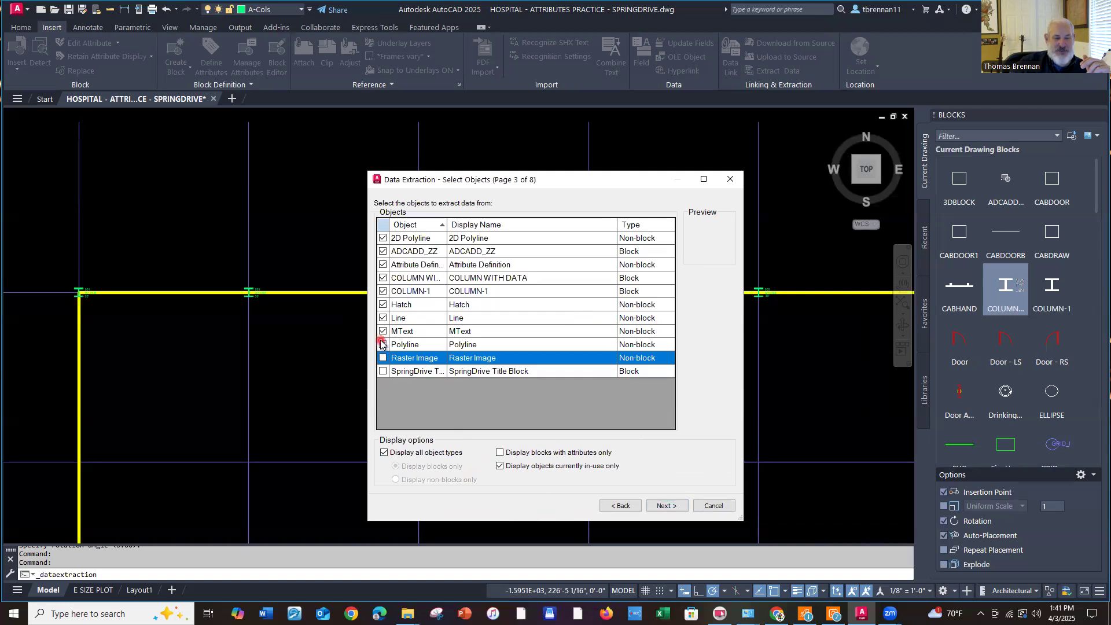
{"action": "left_click", "coordinate": [382, 344]}
{"action": "left_click", "coordinate": [383, 331]}
{"action": "left_click", "coordinate": [383, 318]}
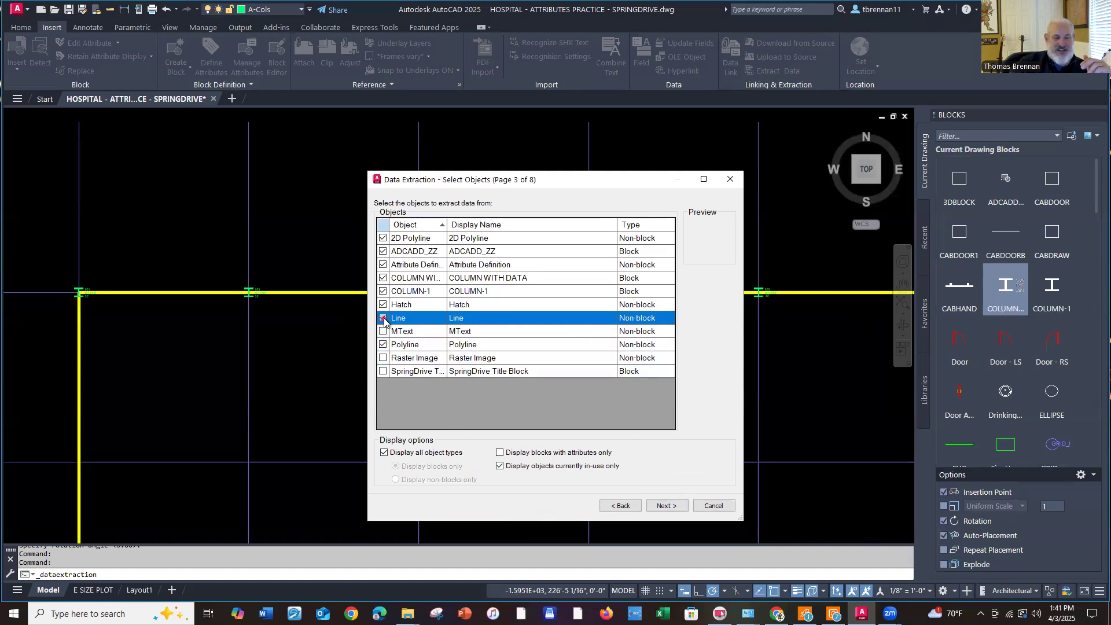
{"action": "left_click", "coordinate": [382, 305]}
{"action": "left_click", "coordinate": [382, 291]}
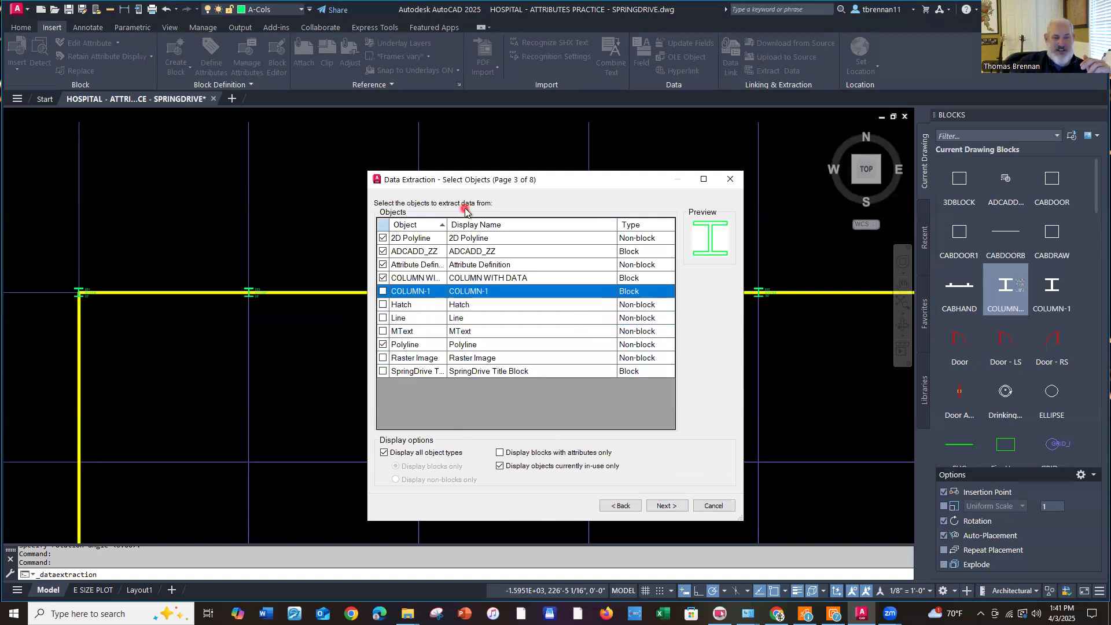
{"action": "left_click_drag", "start_coordinate": [447, 225], "coordinate": [494, 224]}
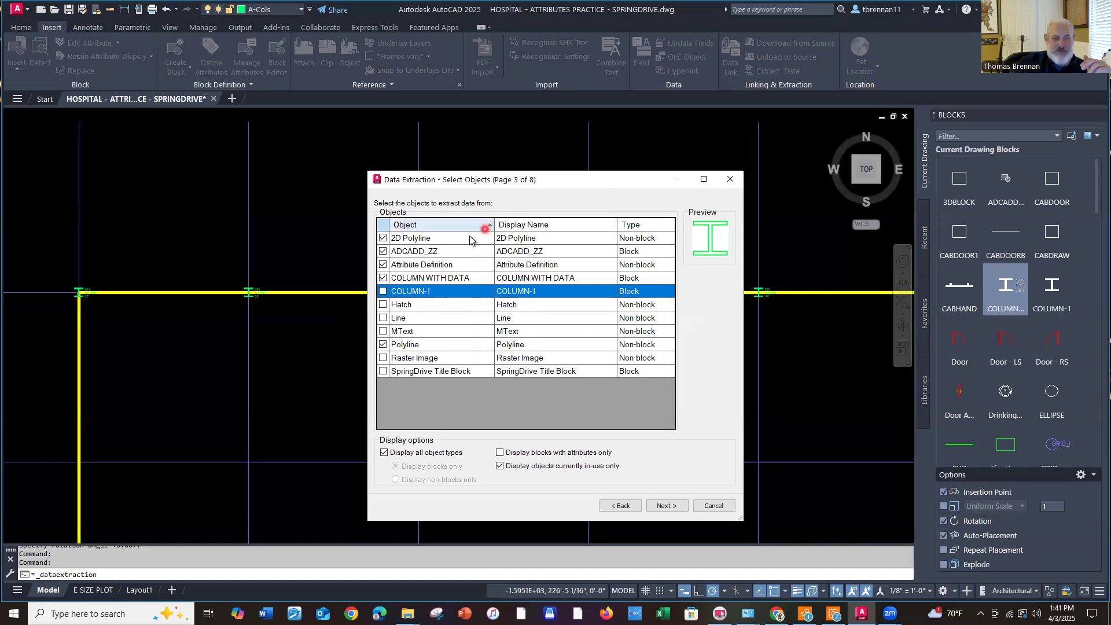
{"action": "left_click", "coordinate": [383, 265]}
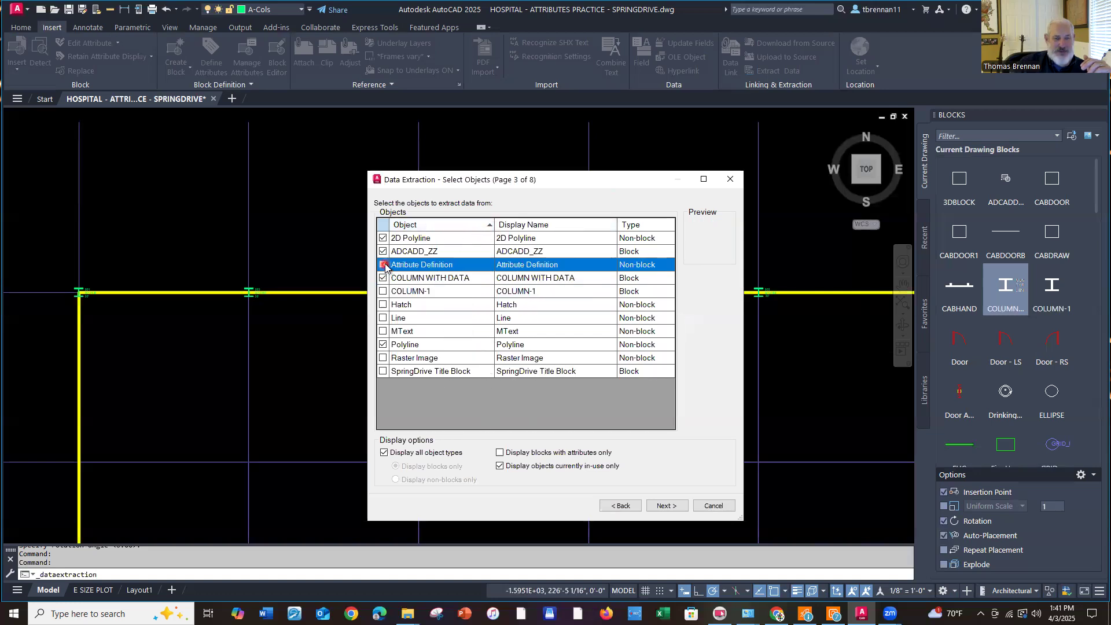
{"action": "left_click", "coordinate": [382, 251]}
{"action": "left_click", "coordinate": [382, 238]}
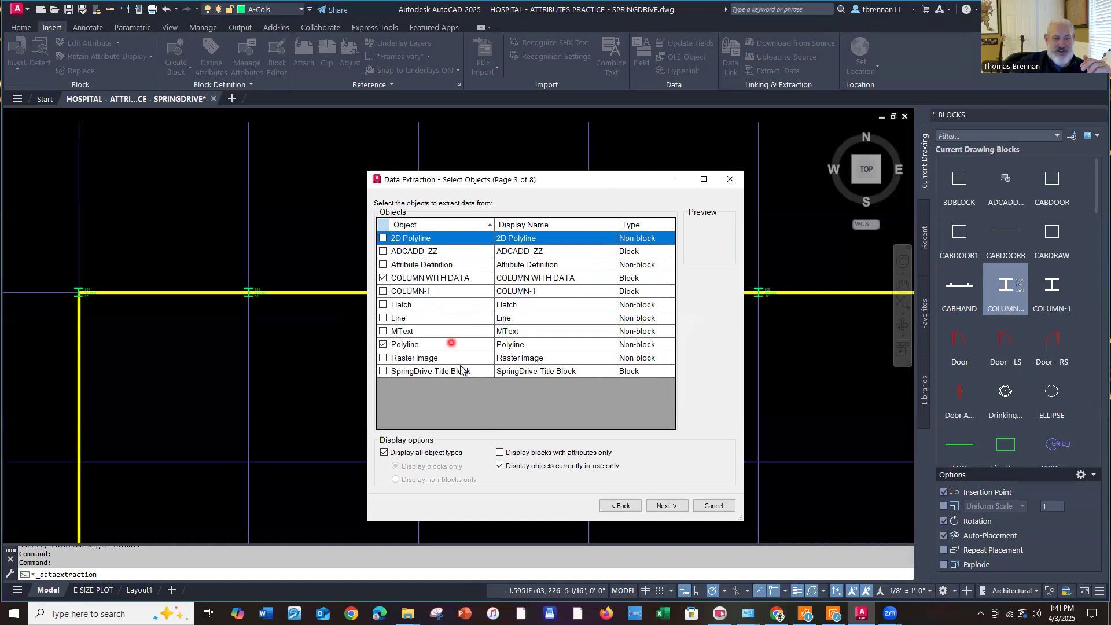
{"action": "left_click", "coordinate": [382, 344]}
{"action": "left_click", "coordinate": [665, 505]}
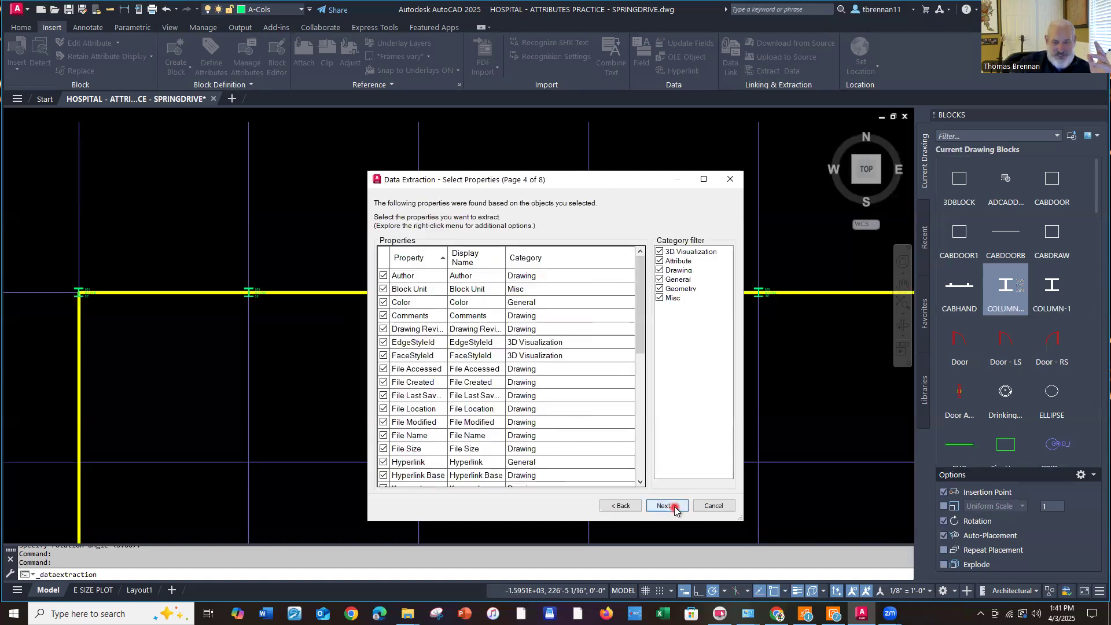
Limit the extracted properties to the Attribute category, keeping LENGTH, NUMBER and TYPE, and proceed to refining the data
{"action": "left_click", "coordinate": [659, 297]}
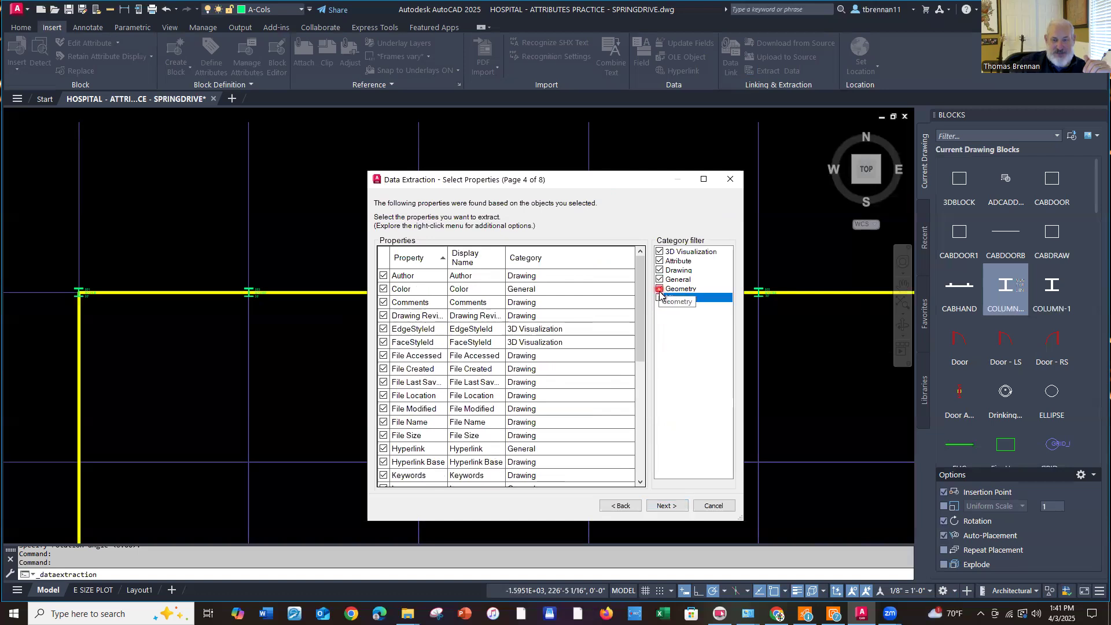
{"action": "left_click", "coordinate": [659, 288]}
{"action": "left_click", "coordinate": [660, 279]}
{"action": "left_click", "coordinate": [659, 270]}
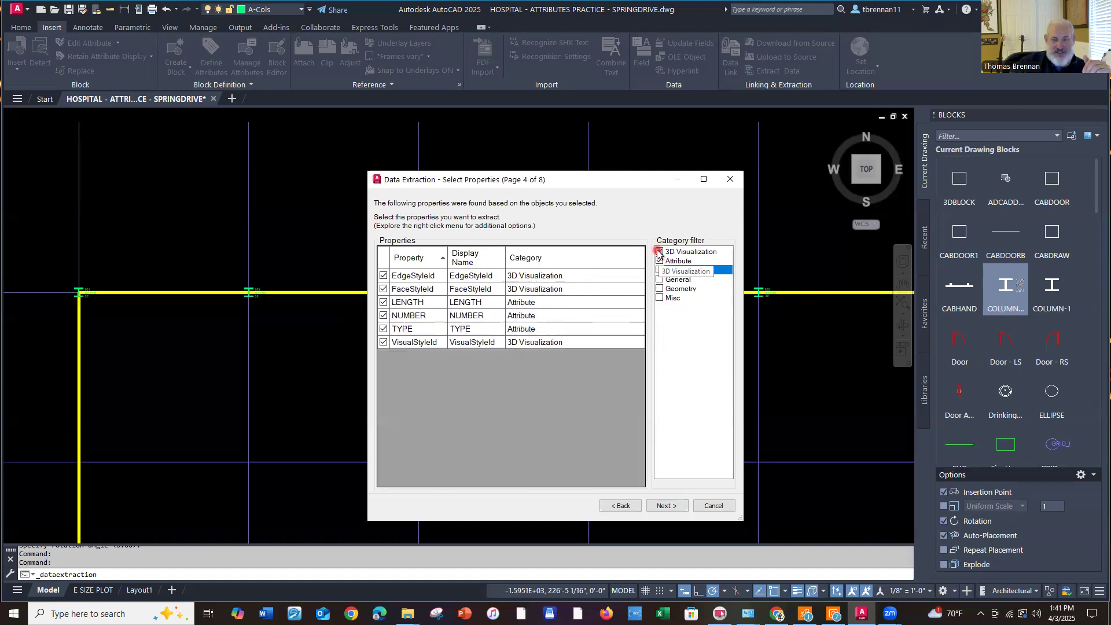
{"action": "left_click", "coordinate": [659, 252]}
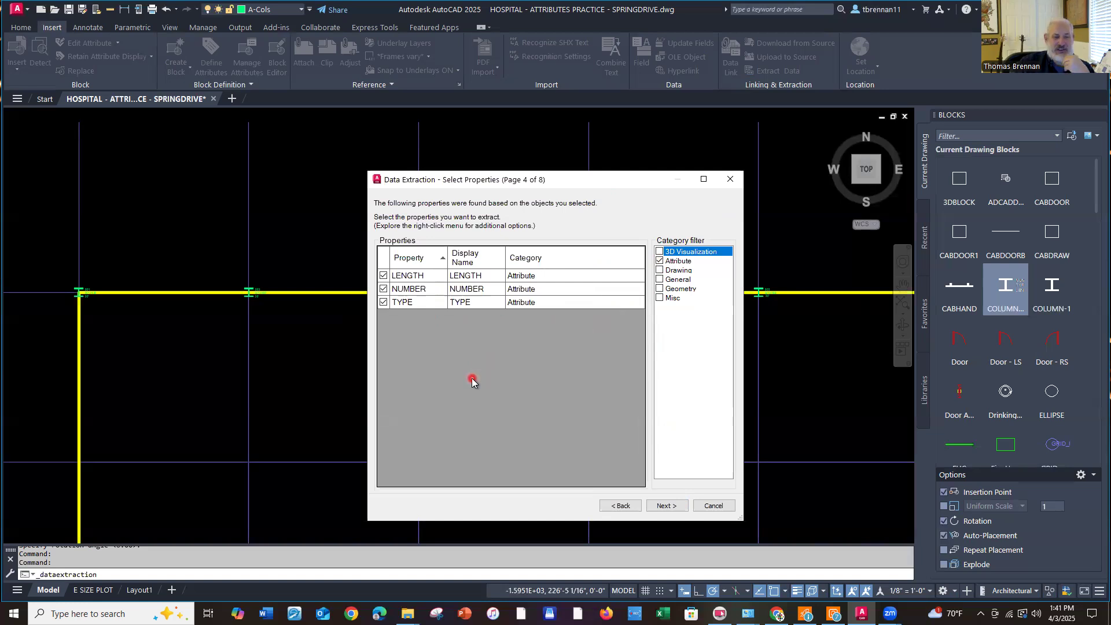
{"action": "left_click", "coordinate": [668, 506]}
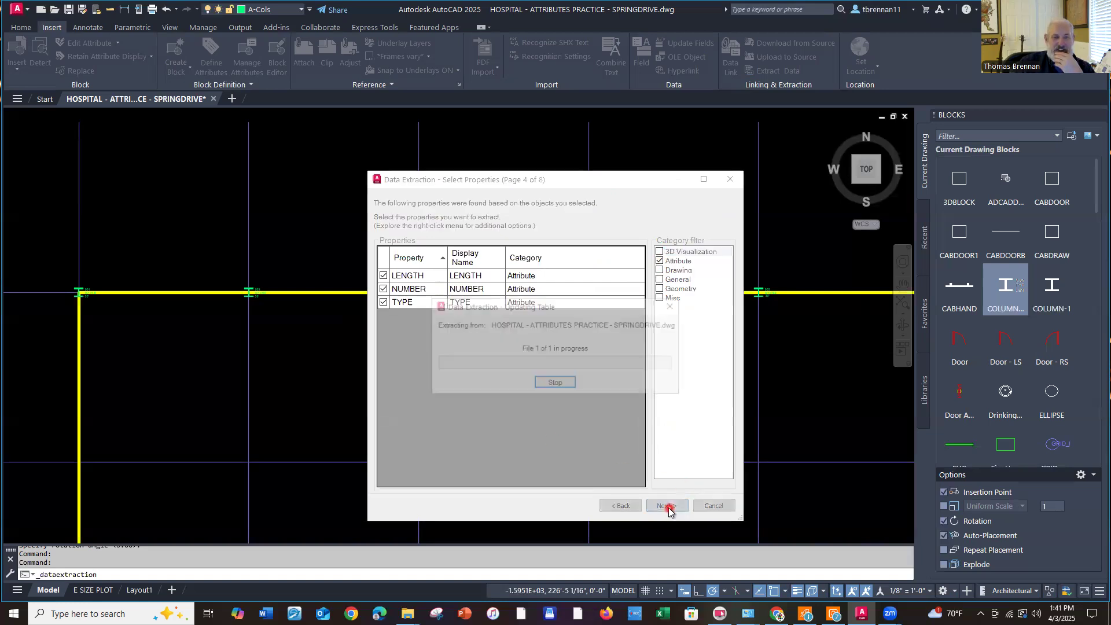
Widen the Name column in the refined data and finish the extraction with output to an external file only
{"action": "left_click_drag", "start_coordinate": [490, 227], "coordinate": [534, 233]}
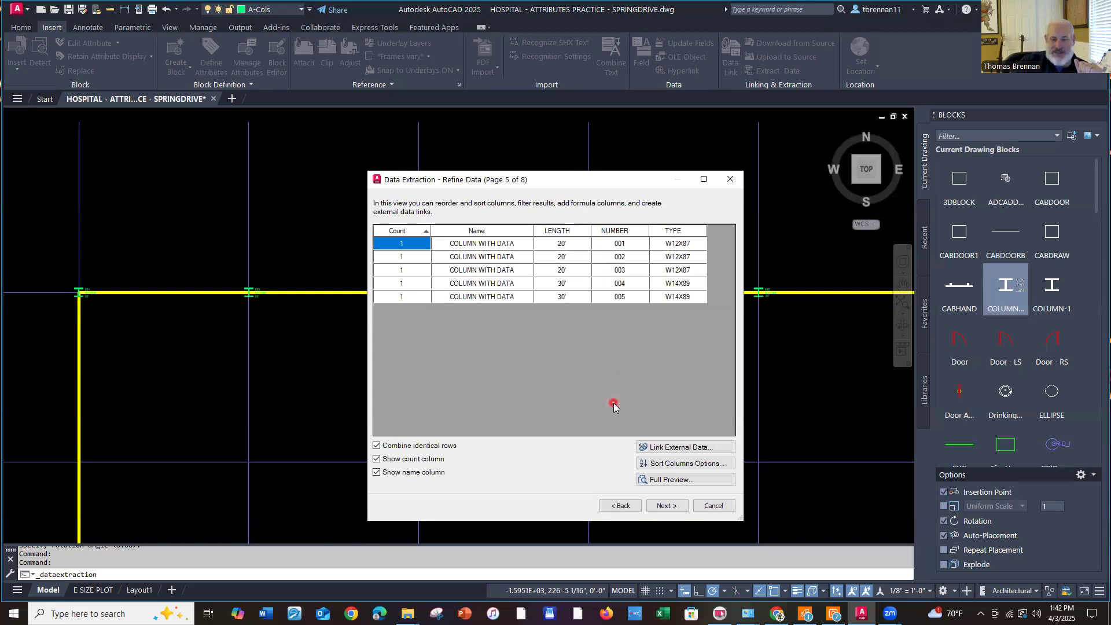
{"action": "left_click", "coordinate": [669, 508]}
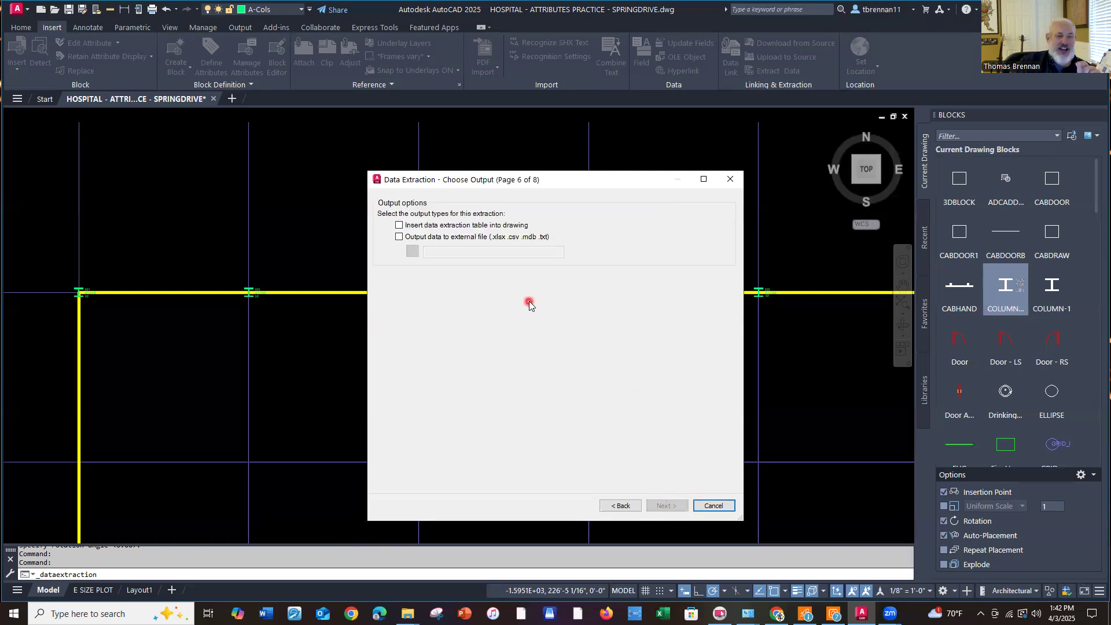
{"action": "left_click", "coordinate": [399, 237]}
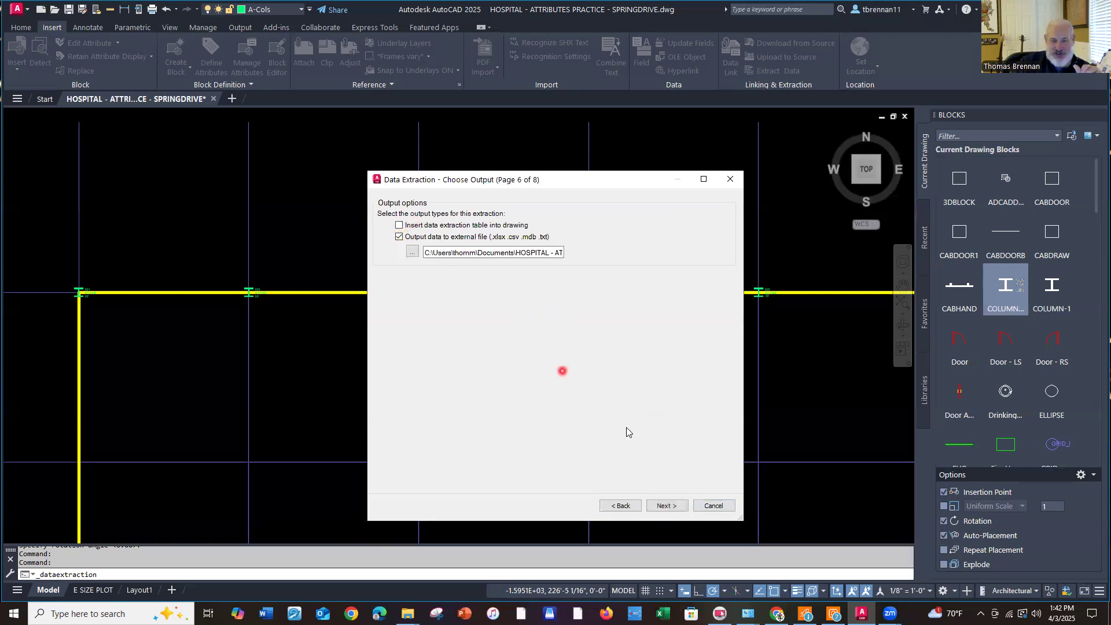
{"action": "left_click", "coordinate": [665, 505]}
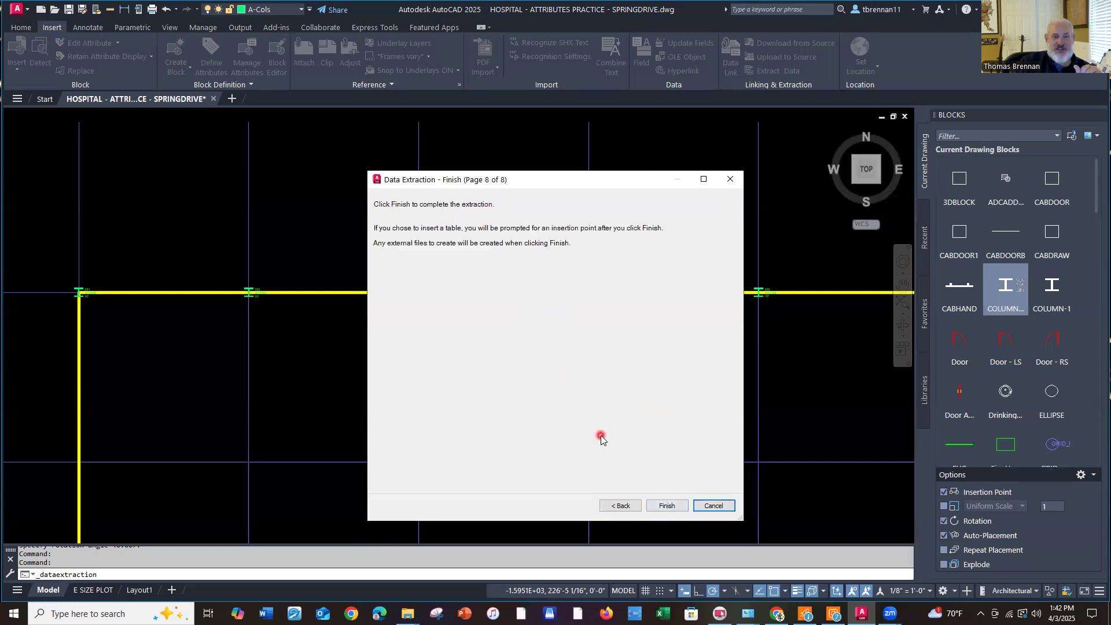
{"action": "left_click", "coordinate": [665, 505]}
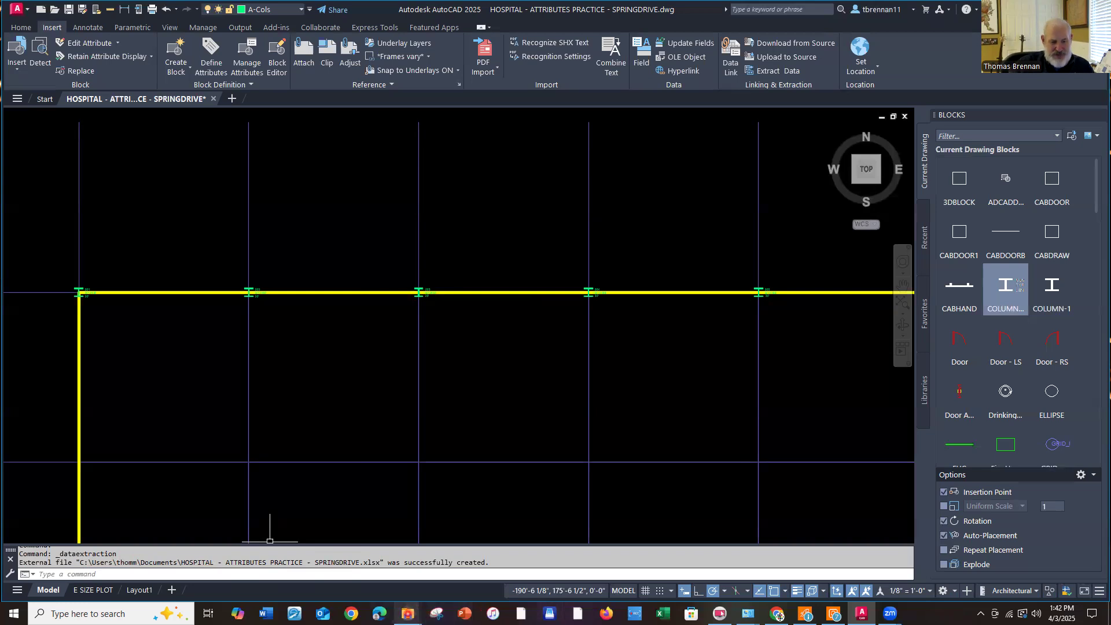
Open the exported HOSPITAL - ATTRIBUTES PRACTICE - SPRINGDRIVE.xlsx in Excel and widen its Count and Name columns
{"action": "left_click", "coordinate": [407, 613]}
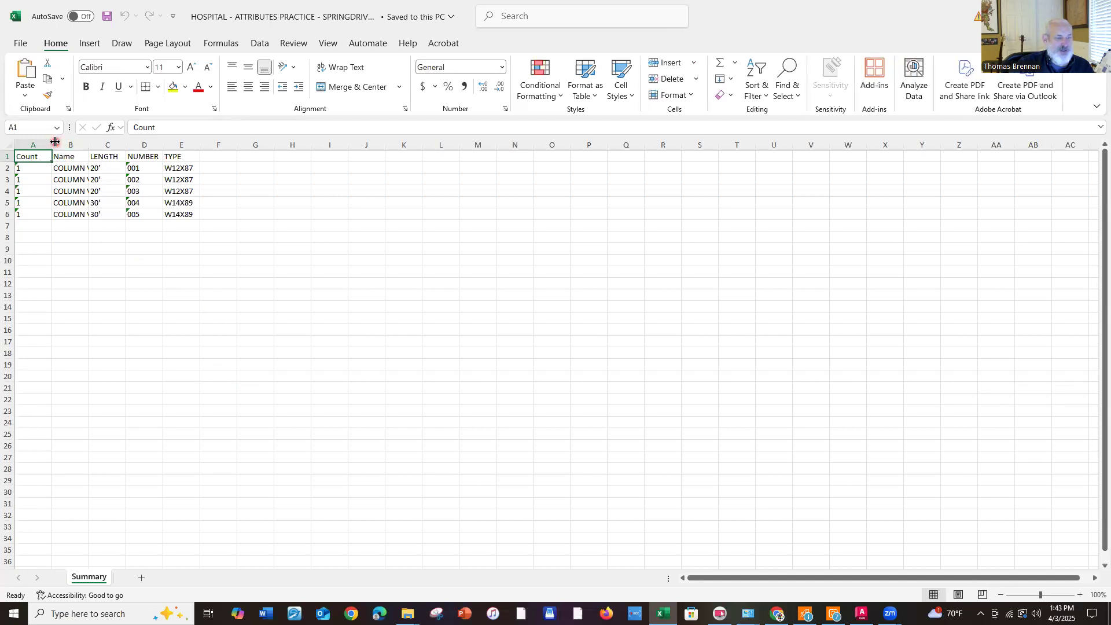
{"action": "left_click_drag", "start_coordinate": [52, 144], "coordinate": [94, 145]}
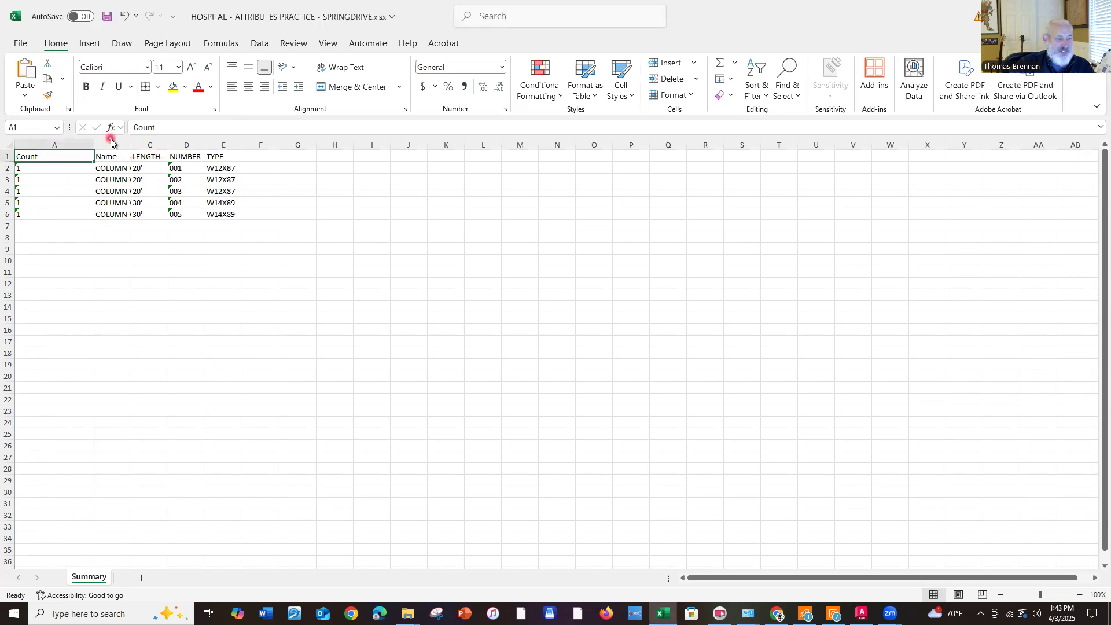
{"action": "left_click_drag", "start_coordinate": [133, 143], "coordinate": [205, 143]}
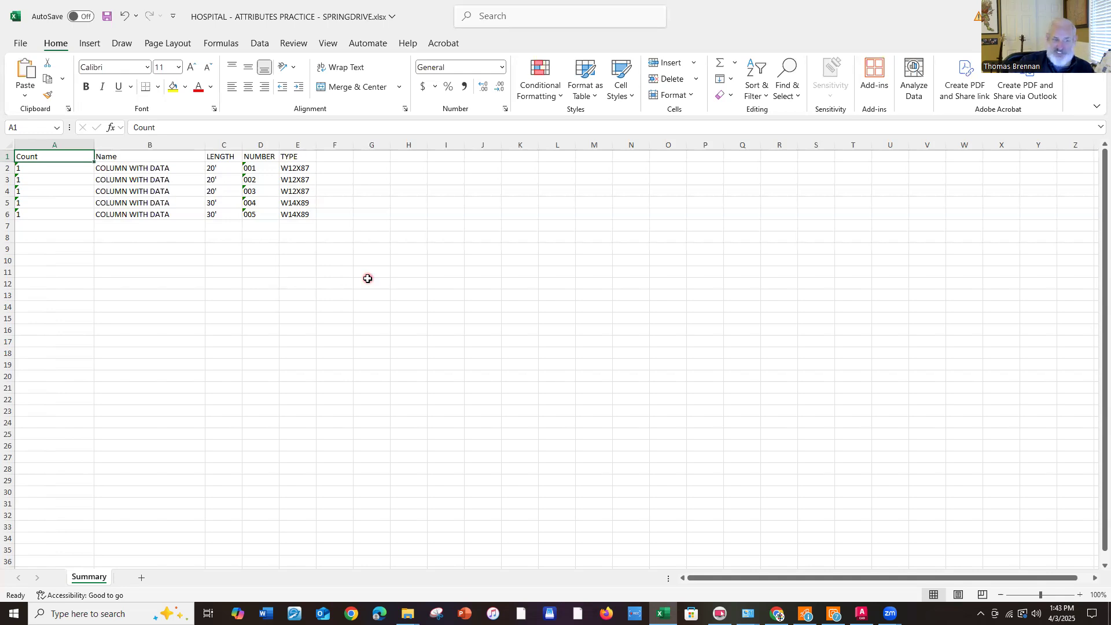
Switch back to AutoCAD and create a new data extraction from the current drawing, overwriting COLUMN WITH DATA.dxex on the Desktop
{"action": "left_click", "coordinate": [861, 613]}
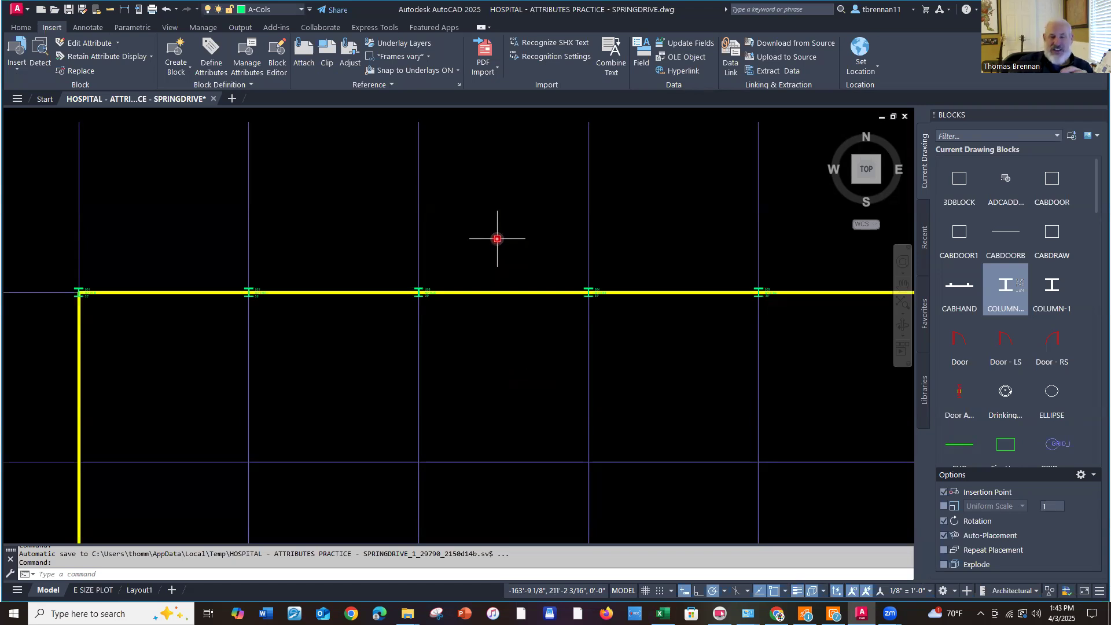
{"action": "left_click", "coordinate": [772, 74]}
{"action": "left_click", "coordinate": [396, 277]}
{"action": "left_click", "coordinate": [658, 412]}
{"action": "left_click", "coordinate": [396, 277]}
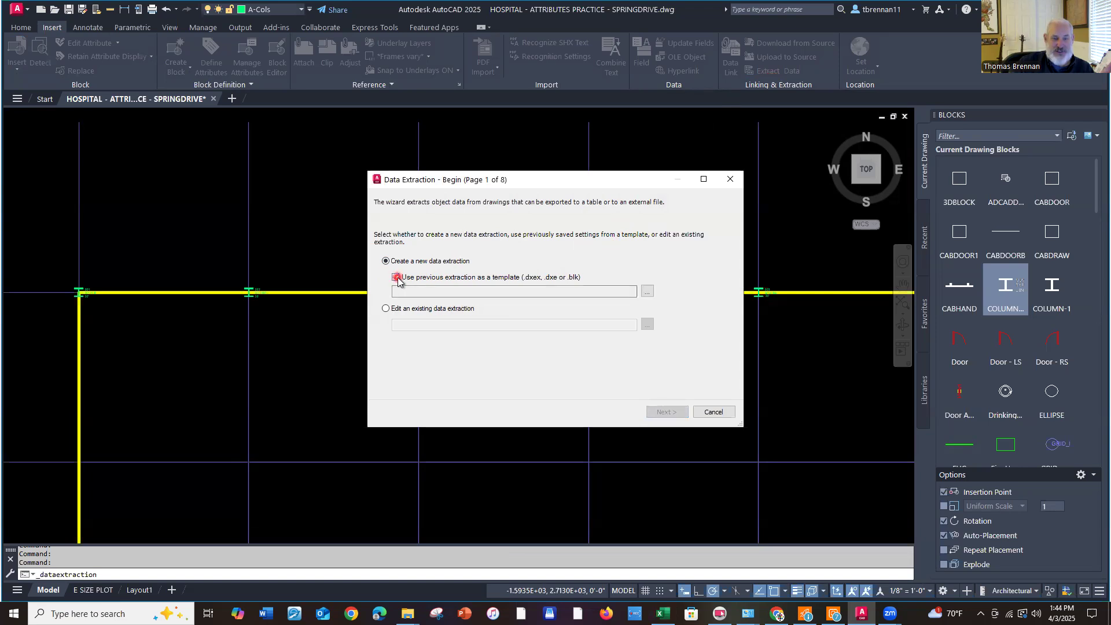
{"action": "left_click", "coordinate": [396, 277]}
{"action": "left_click", "coordinate": [665, 411]}
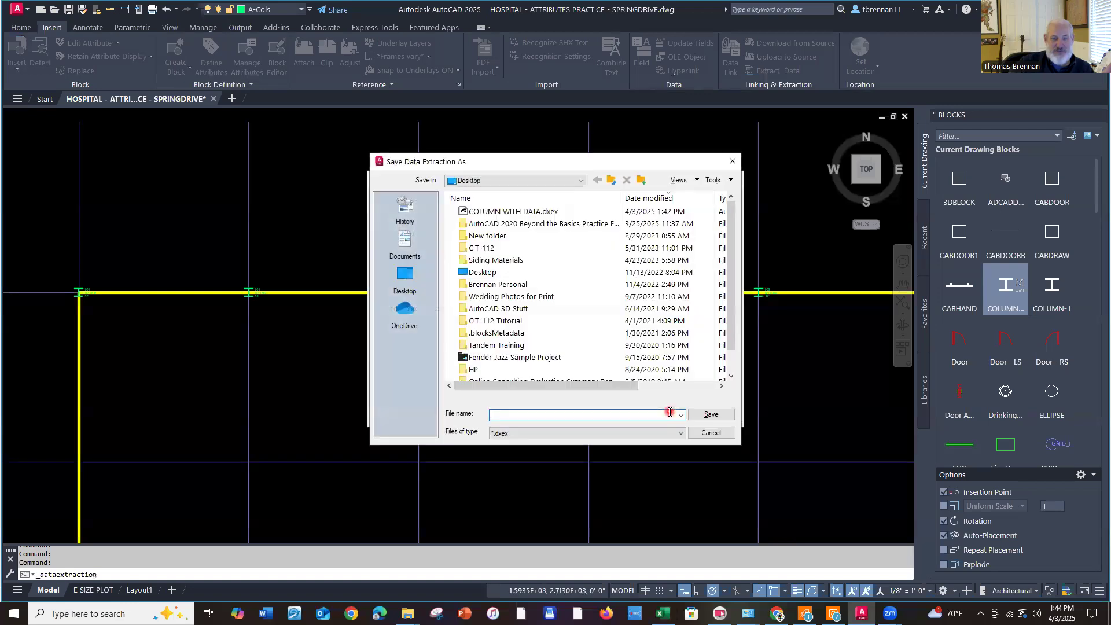
{"action": "left_click", "coordinate": [509, 211]}
{"action": "left_click", "coordinate": [711, 415]}
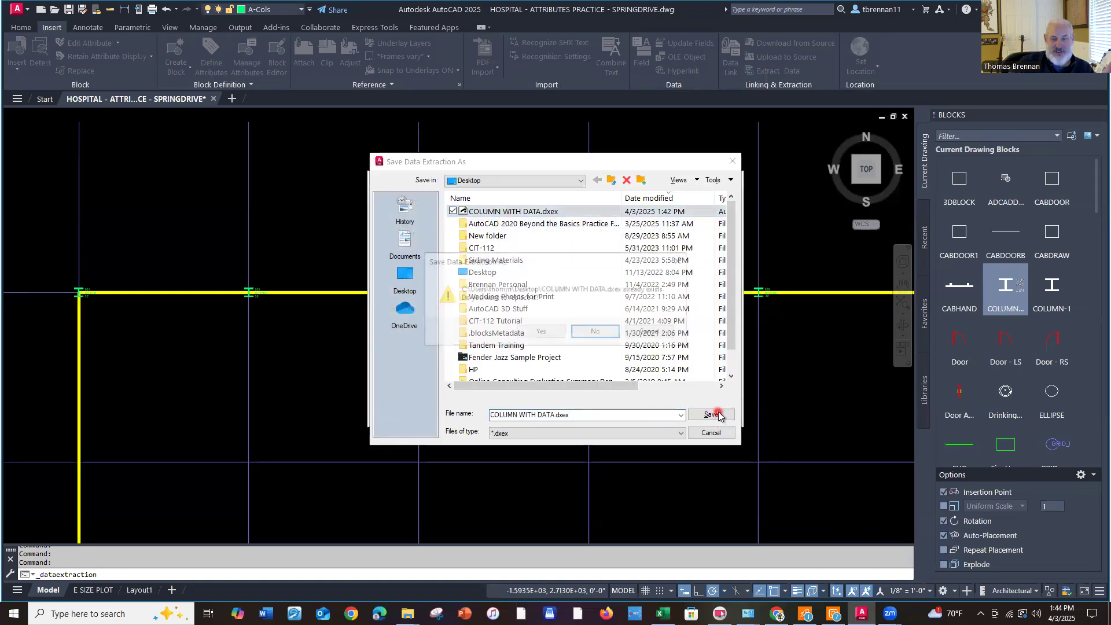
{"action": "left_click", "coordinate": [538, 332]}
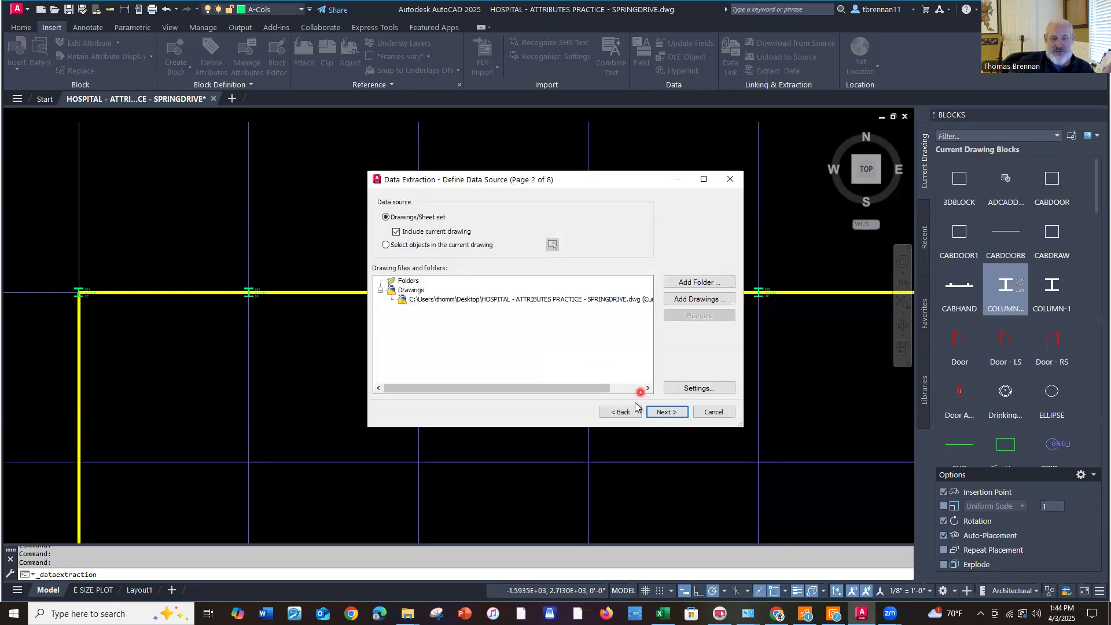
{"action": "left_click", "coordinate": [663, 412]}
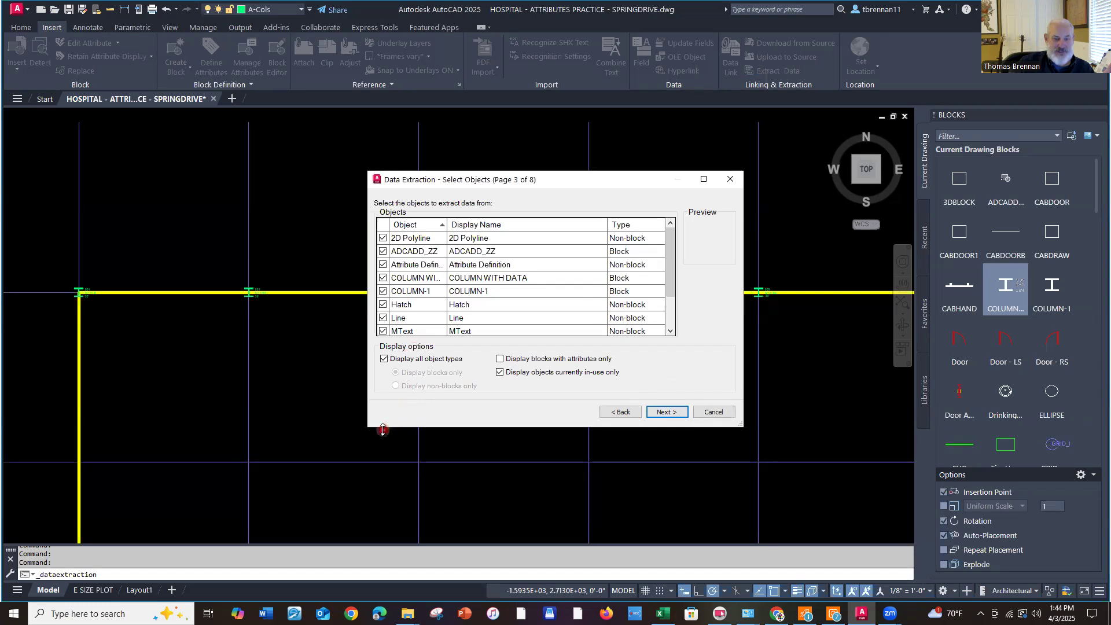
Keep only the COLUMN WITH DATA block among the objects to extract and proceed to the property selection
{"action": "left_click_drag", "start_coordinate": [382, 430], "coordinate": [382, 488]}
{"action": "left_click", "coordinate": [385, 369]}
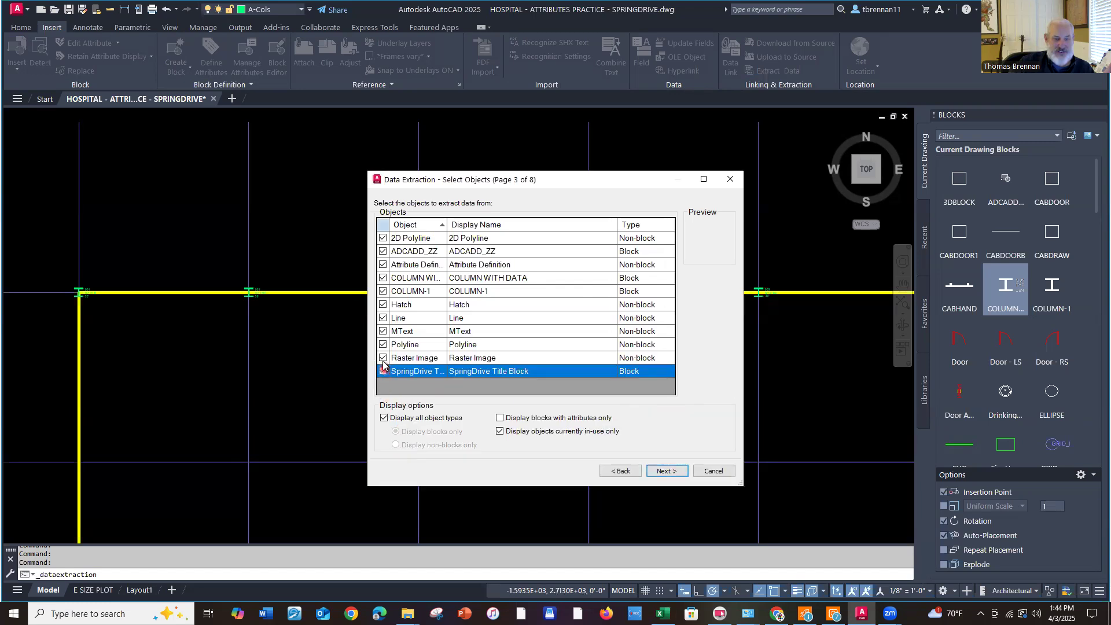
{"action": "left_click", "coordinate": [383, 371]}
{"action": "left_click", "coordinate": [383, 359]}
{"action": "left_click", "coordinate": [383, 345]}
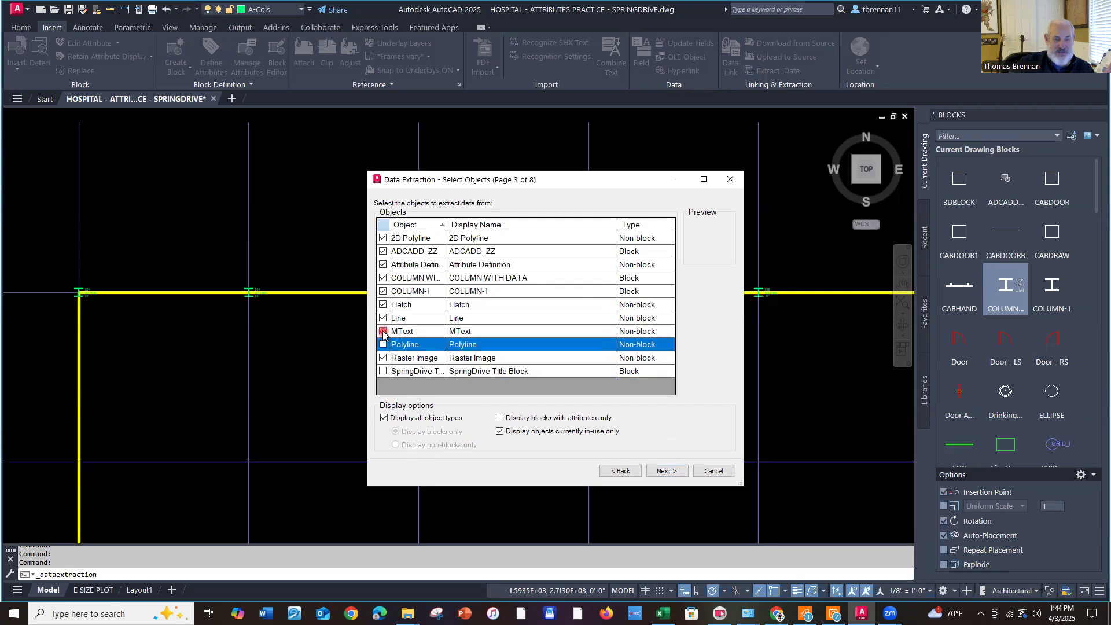
{"action": "left_click", "coordinate": [383, 332]}
{"action": "left_click", "coordinate": [383, 318]}
{"action": "left_click", "coordinate": [383, 304]}
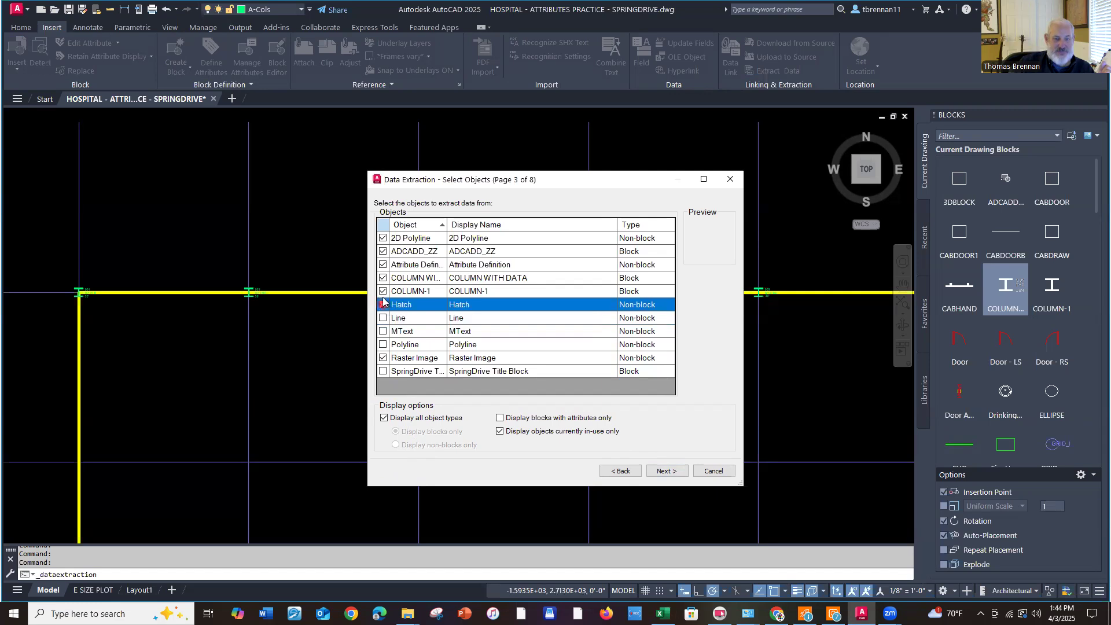
{"action": "left_click", "coordinate": [383, 291]}
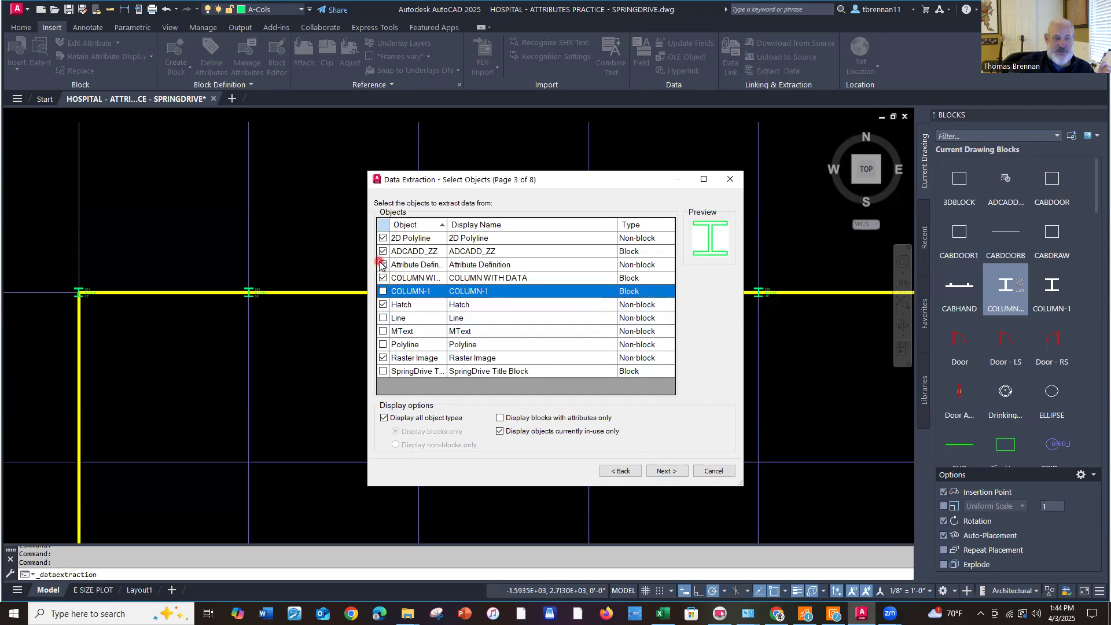
{"action": "left_click", "coordinate": [383, 265]}
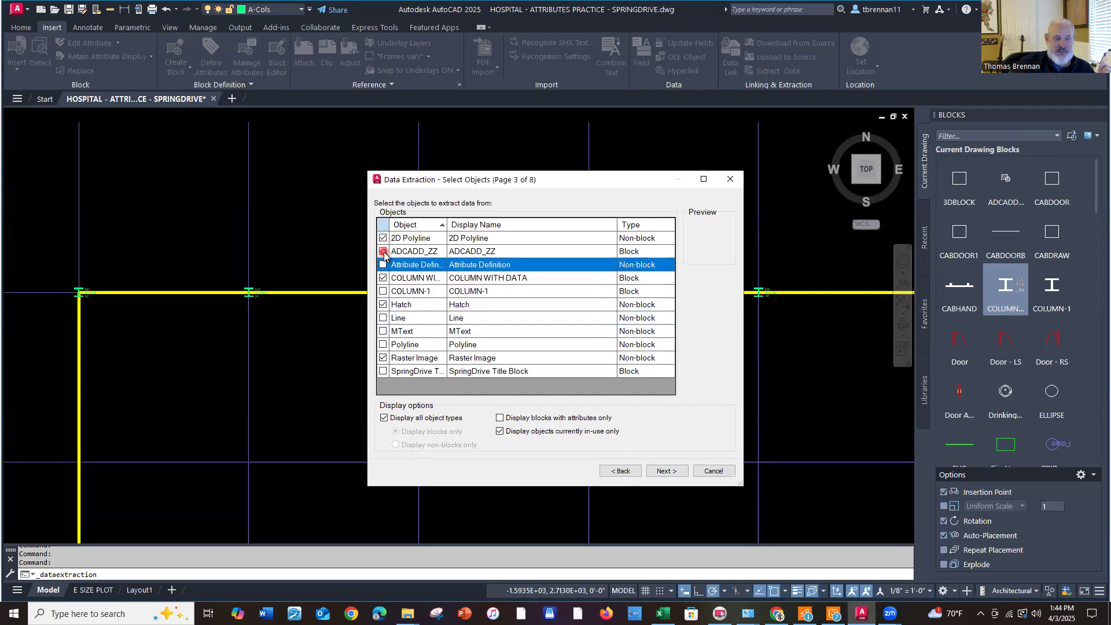
{"action": "left_click", "coordinate": [383, 251]}
{"action": "left_click", "coordinate": [382, 238]}
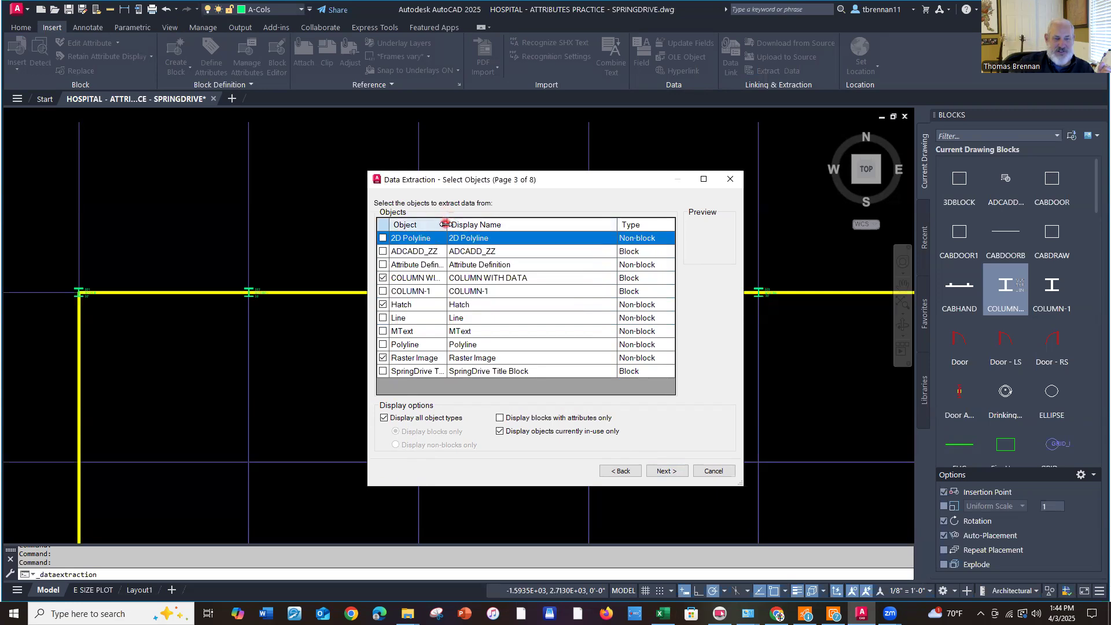
{"action": "left_click_drag", "start_coordinate": [446, 224], "coordinate": [484, 225]}
{"action": "left_click", "coordinate": [383, 304]}
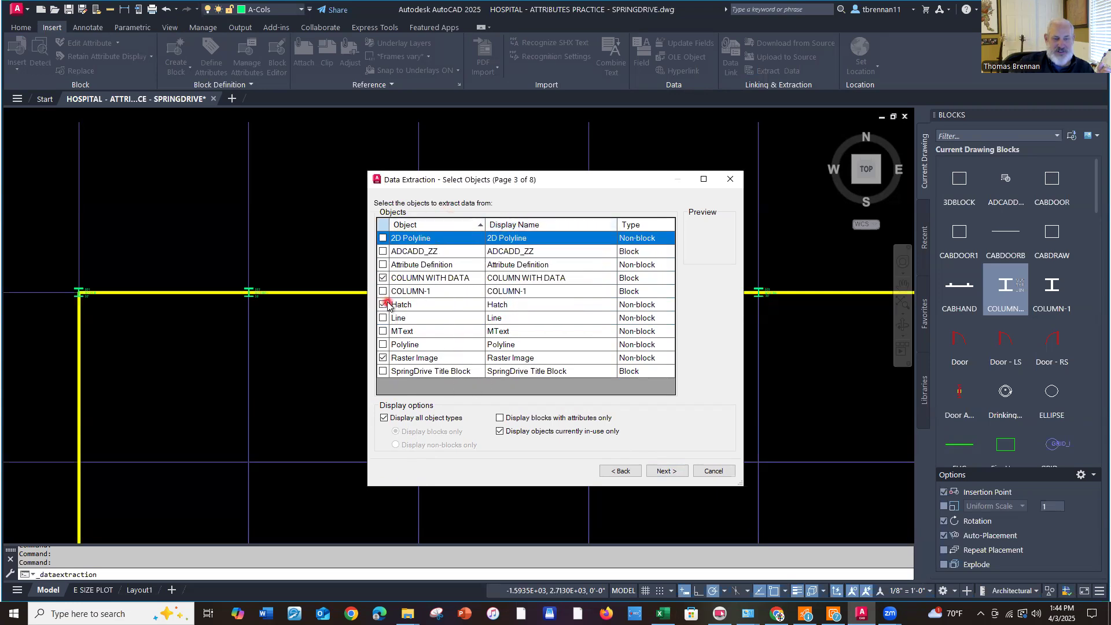
{"action": "left_click", "coordinate": [383, 357]}
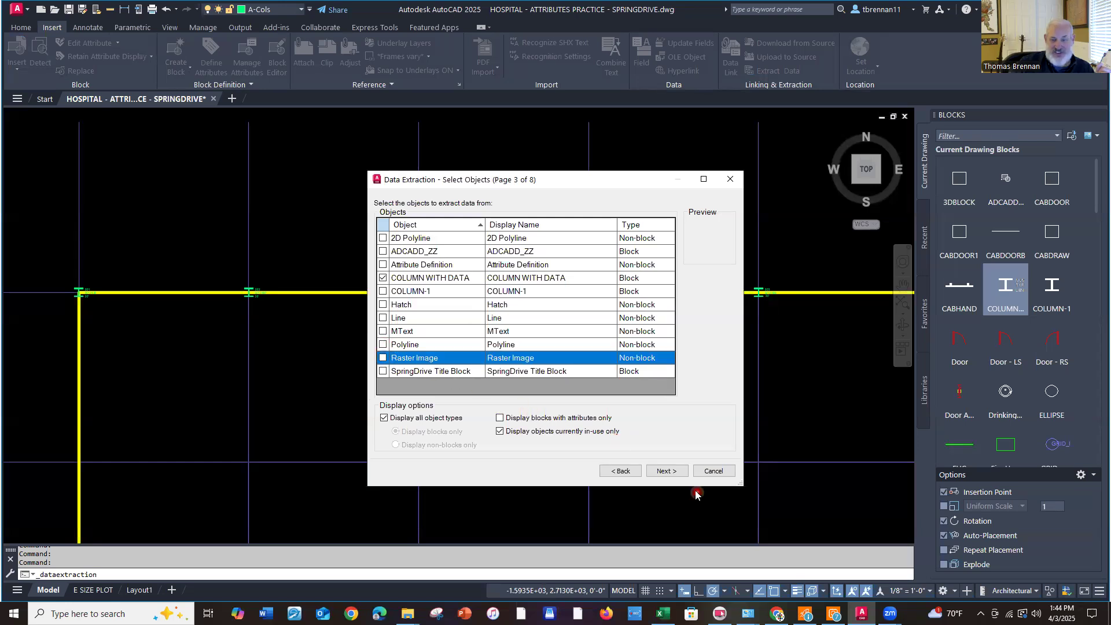
{"action": "left_click", "coordinate": [665, 470]}
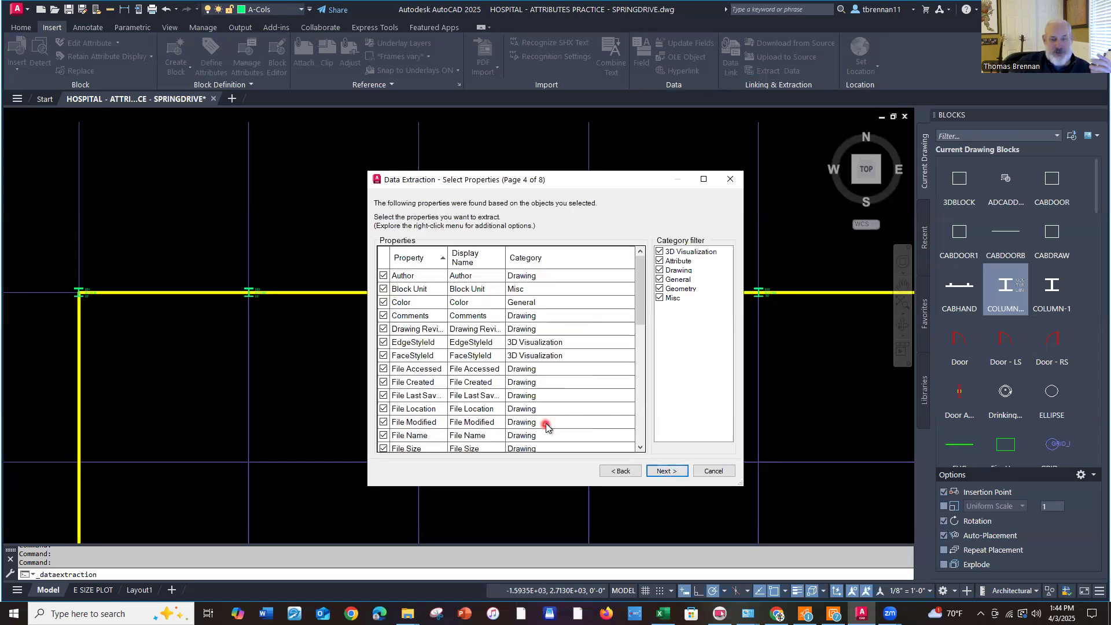
Filter out the Misc, Geometry, General, Drawing and 3D Visualization properties, keeping only the Attribute category
{"action": "left_click", "coordinate": [659, 297]}
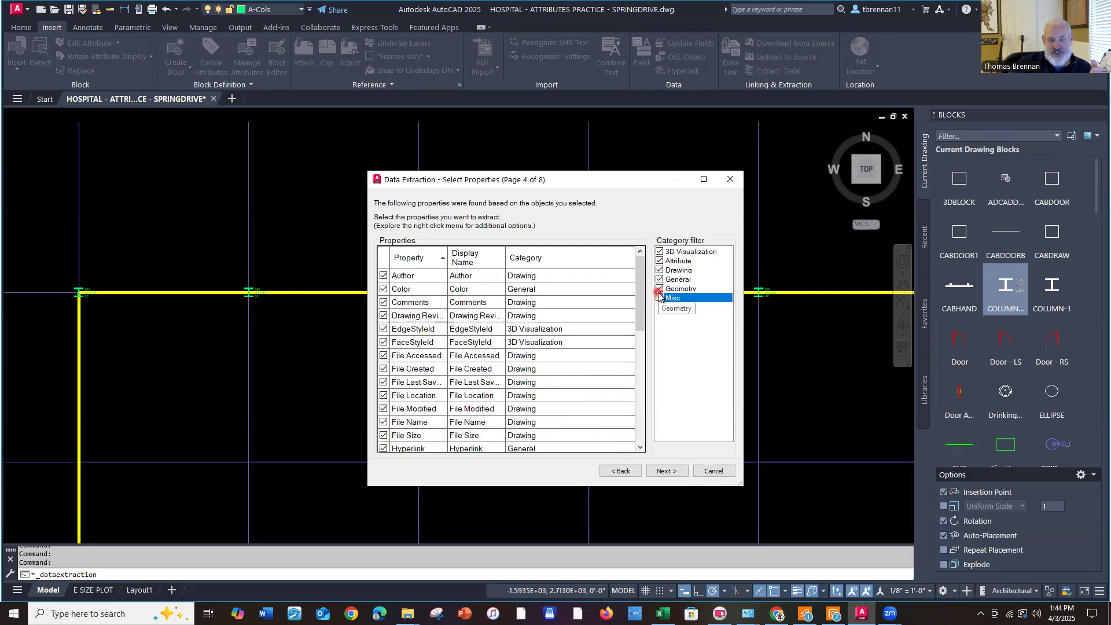
{"action": "left_click", "coordinate": [659, 288]}
{"action": "left_click", "coordinate": [659, 279]}
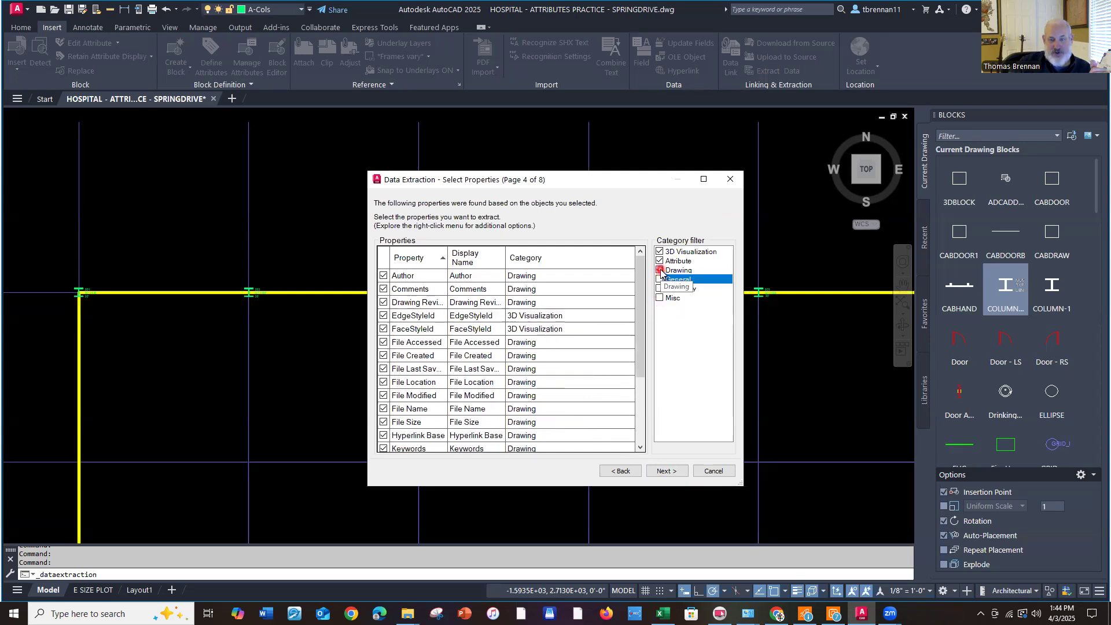
{"action": "left_click", "coordinate": [659, 270]}
{"action": "left_click", "coordinate": [659, 252]}
{"action": "left_click", "coordinate": [416, 303]}
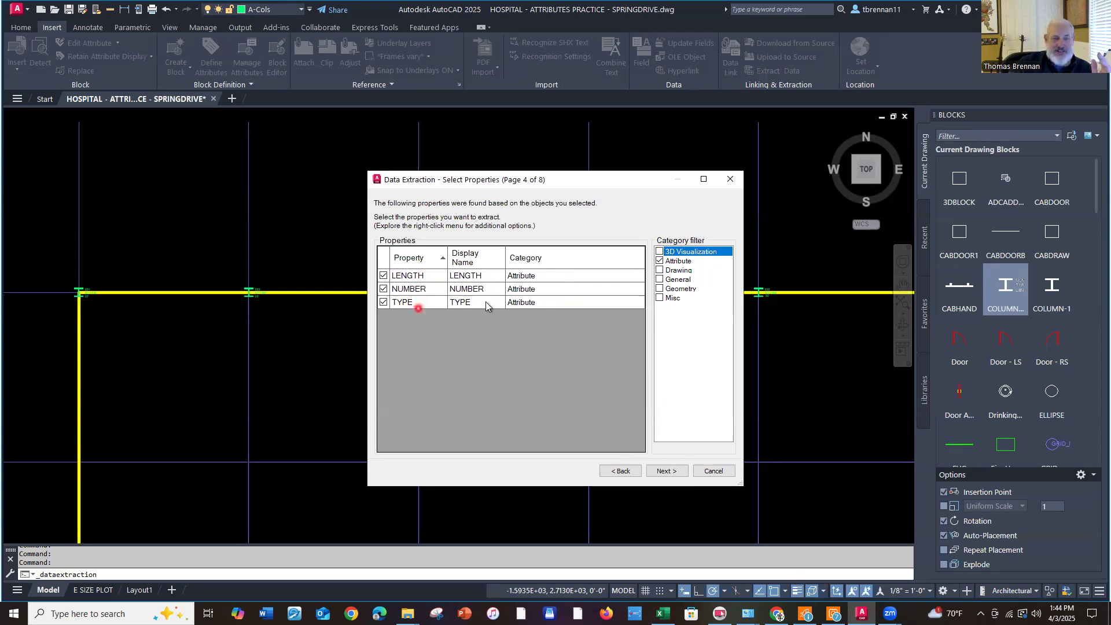
{"action": "right_click", "coordinate": [554, 281]}
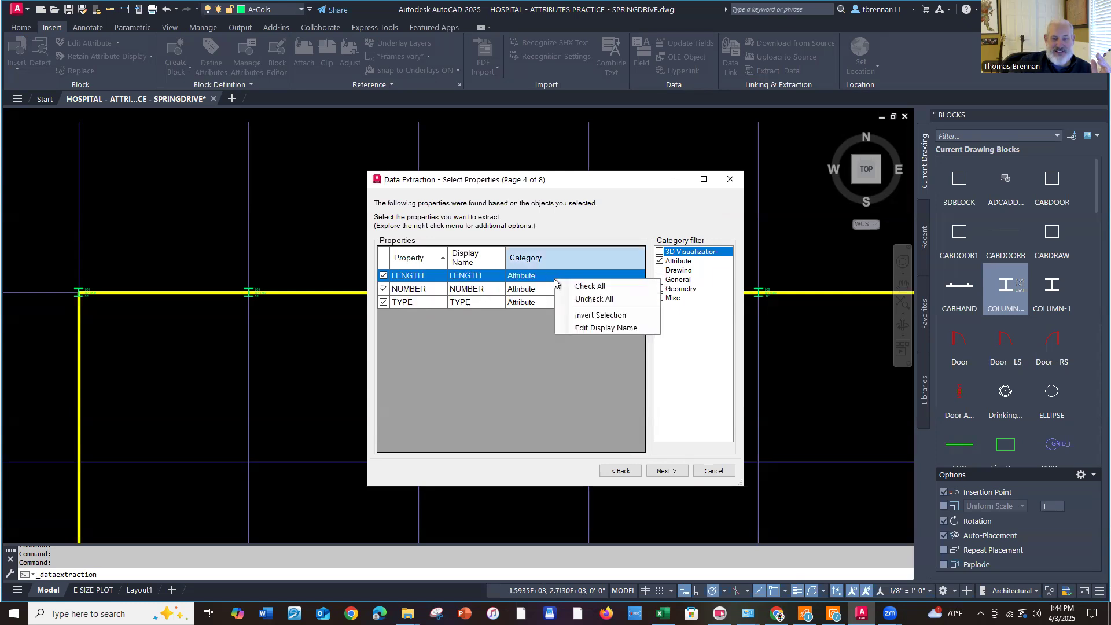
{"action": "left_click", "coordinate": [539, 341]}
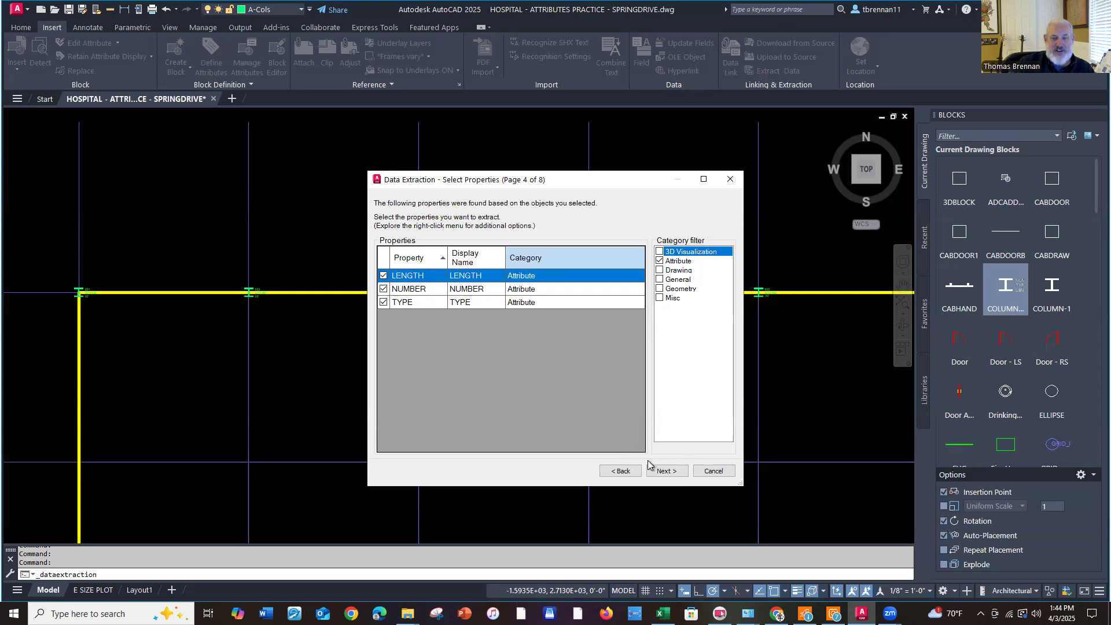
Accept the selected properties, resize the Name column in the refined data, and proceed to the output options
{"action": "left_click", "coordinate": [671, 471]}
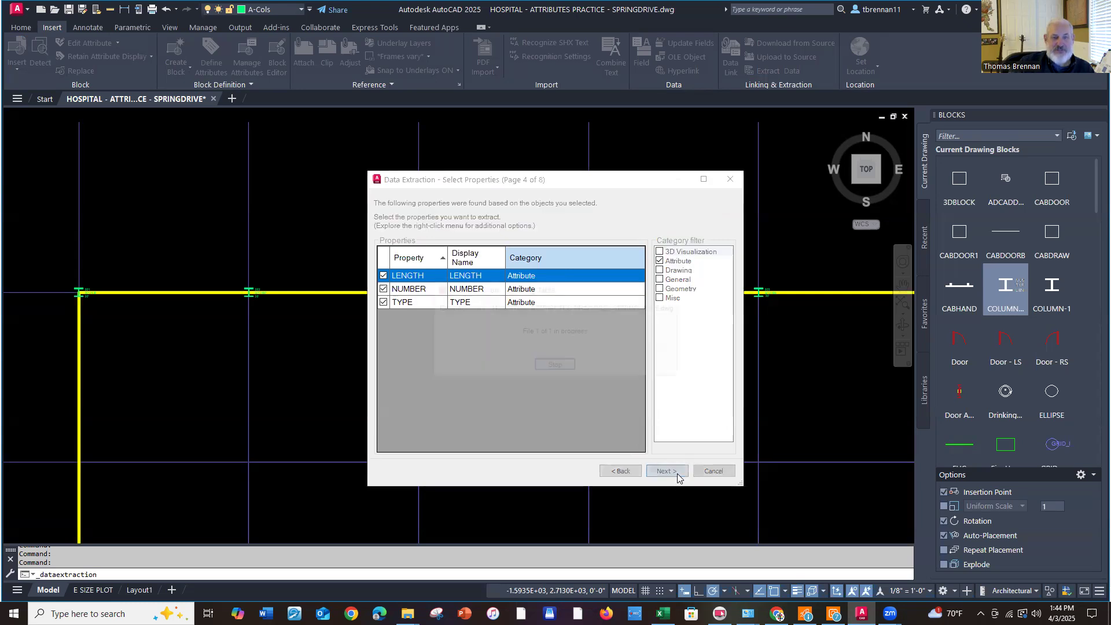
{"action": "left_click_drag", "start_coordinate": [546, 231], "coordinate": [530, 229]}
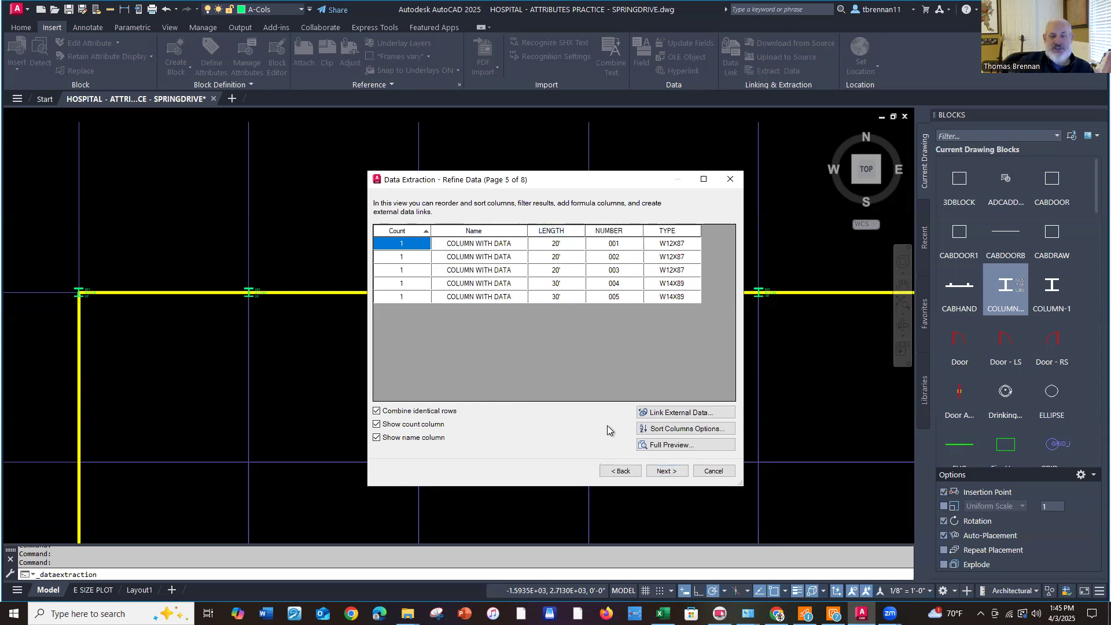
{"action": "left_click", "coordinate": [665, 472]}
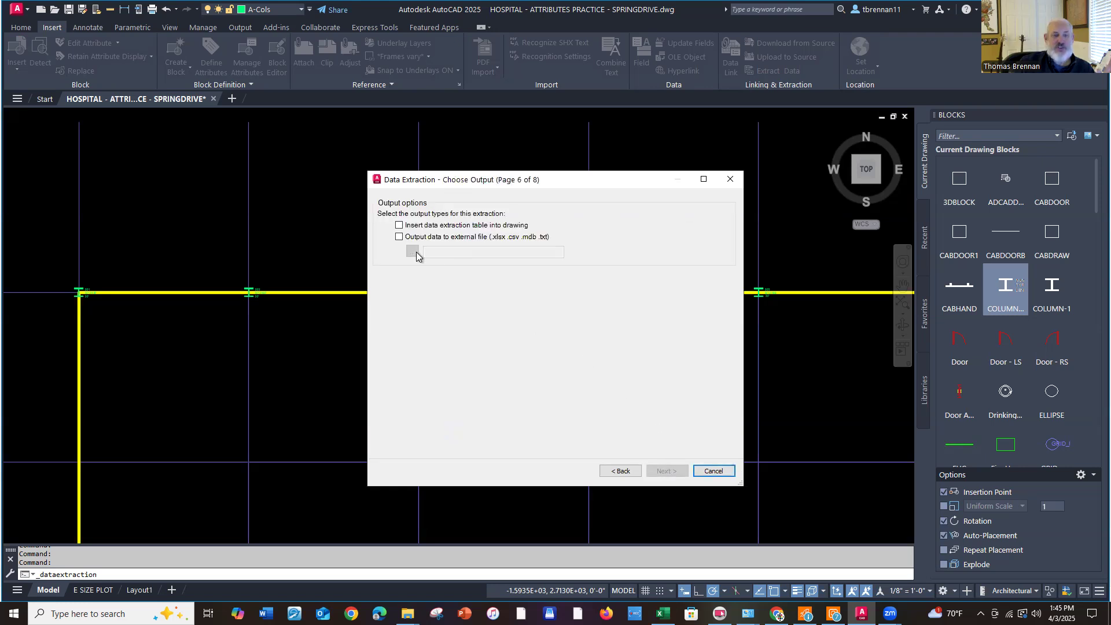
Output the extraction as a table in the drawing, title it COLUMNS WITH DATA, and finish the extraction setup
{"action": "left_click", "coordinate": [399, 226]}
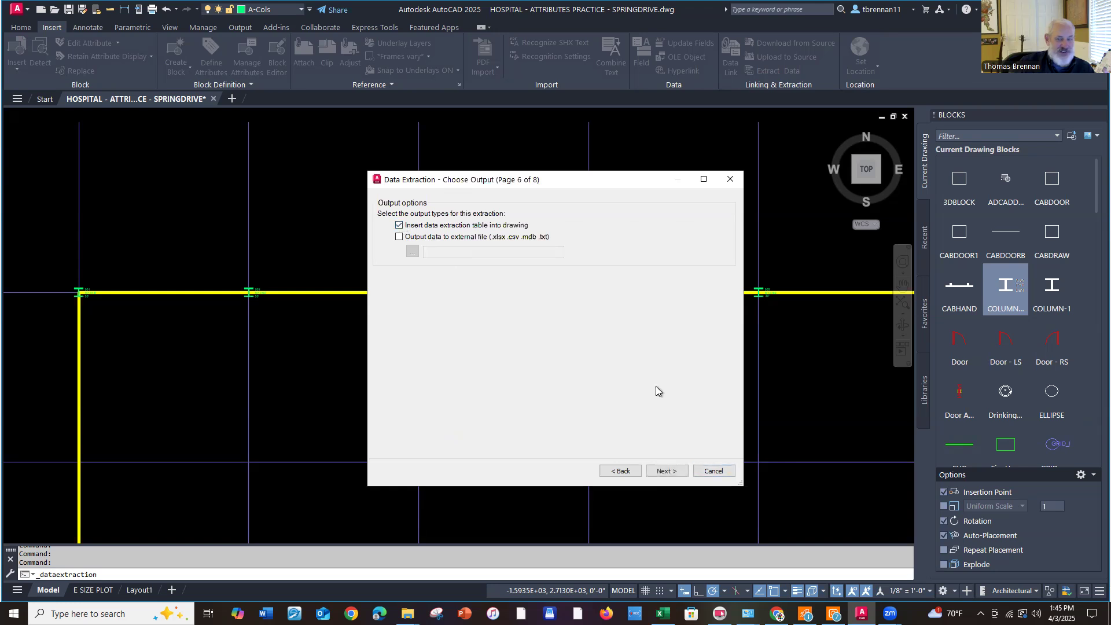
{"action": "left_click", "coordinate": [666, 471]}
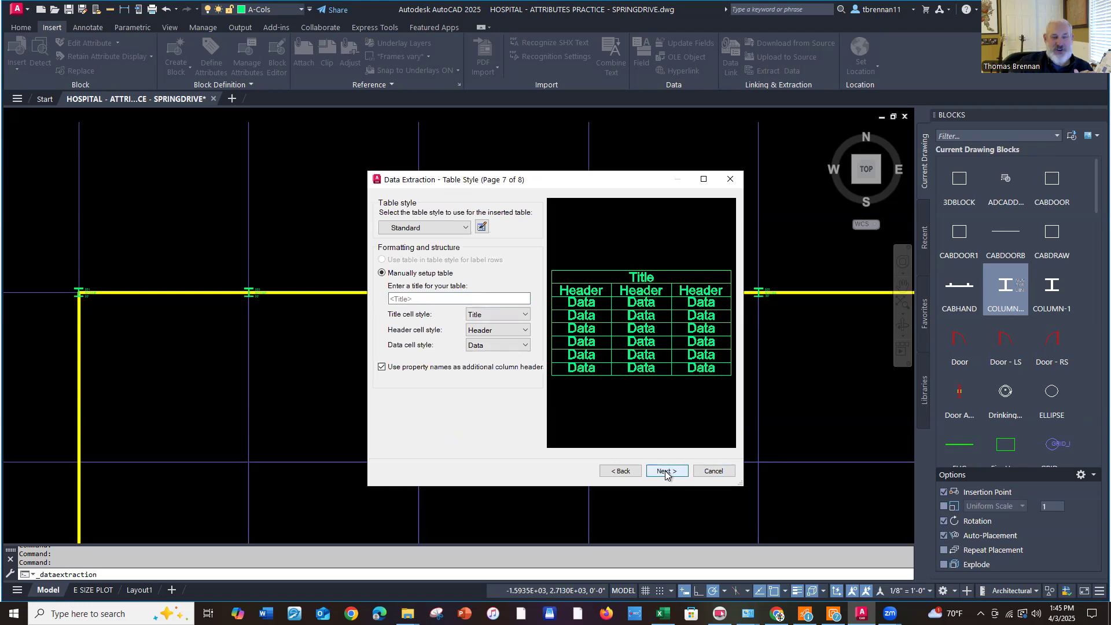
{"action": "left_click", "coordinate": [417, 297]}
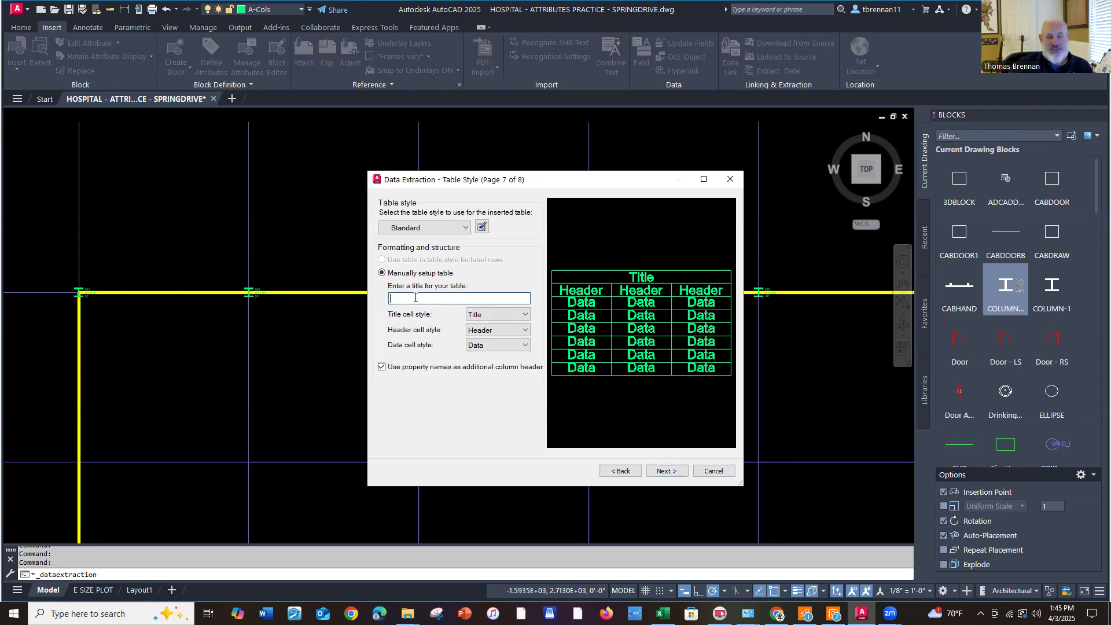
{"action": "type", "text": "COLUMN W"}
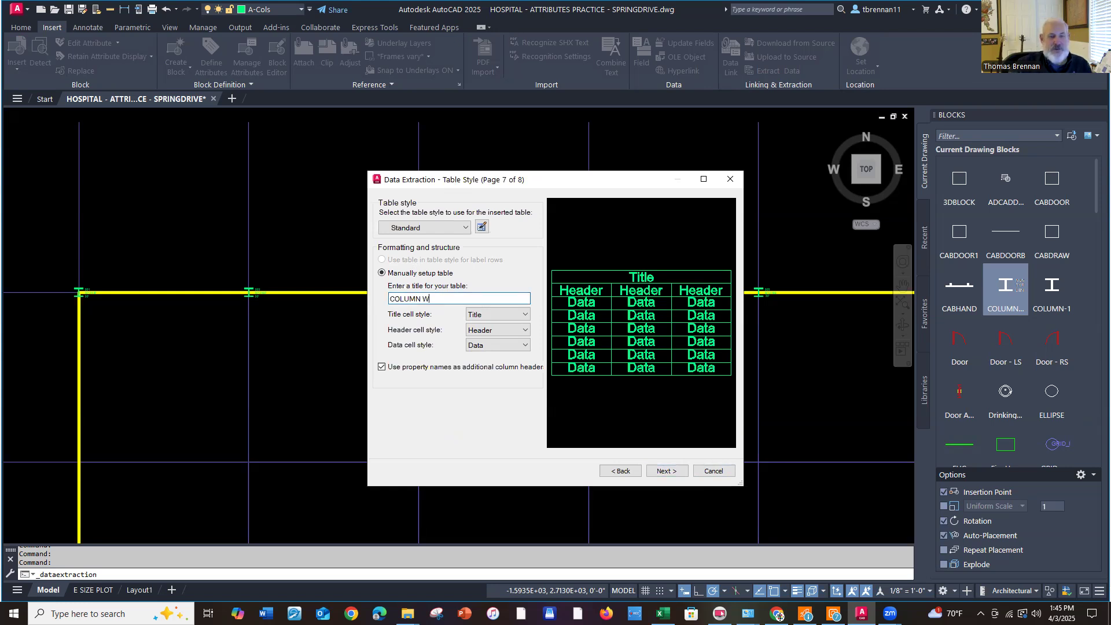
{"action": "key", "text": "BackSpace"}
{"action": "key", "text": "BackSpace"}
{"action": "type", "text": "S WITH DATA"}
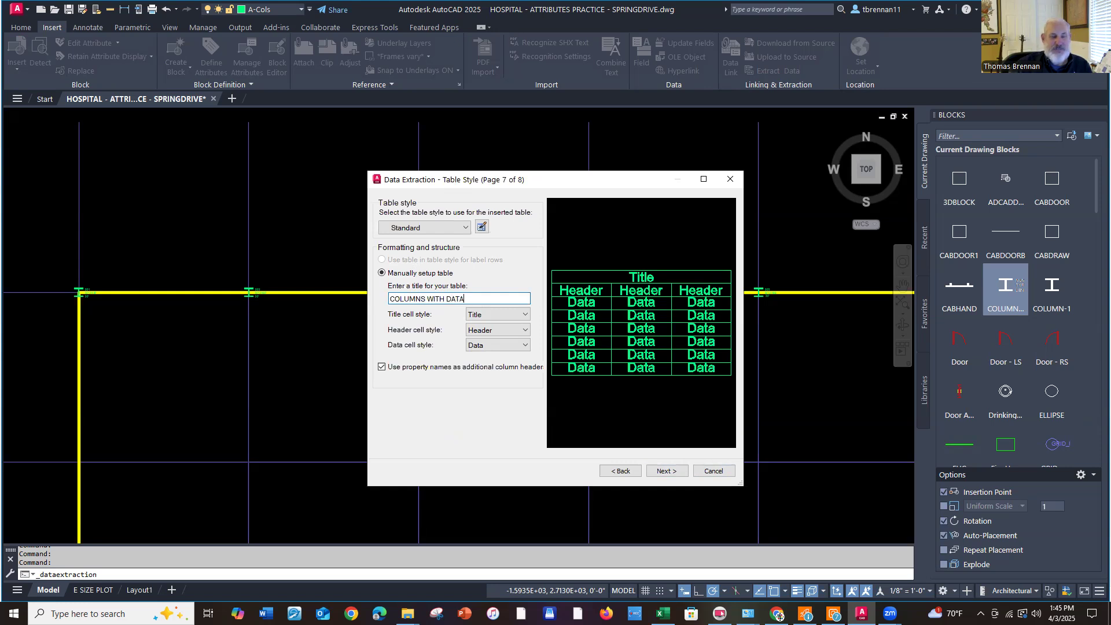
{"action": "left_click", "coordinate": [664, 471]}
{"action": "left_click", "coordinate": [666, 472]}
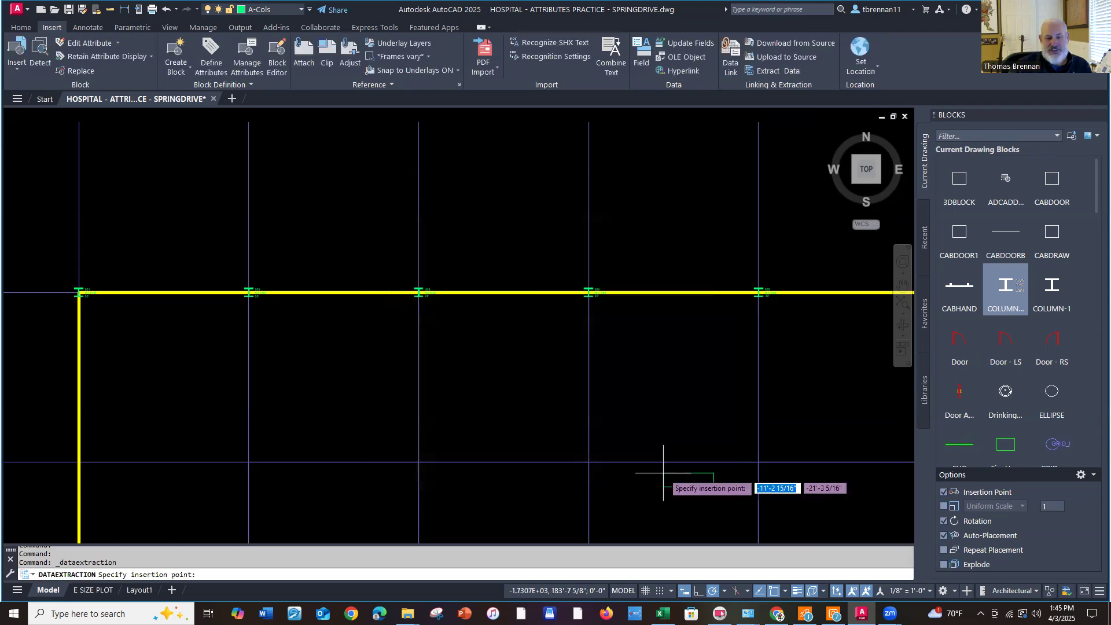
Place the extraction table in the empty area just below the lower-left part of the column grid and inspect it
{"action": "scroll", "coordinate": [554, 439], "scroll_direction": "down", "scroll_amount": 4}
{"action": "scroll", "coordinate": [557, 444], "scroll_direction": "down", "scroll_amount": 2}
{"action": "mouse_move", "coordinate": [564, 454]}
{"action": "middle_mouse_down"}
{"action": "mouse_move", "coordinate": [536, 231]}
{"action": "mouse_move", "coordinate": [496, 91]}
{"action": "middle_mouse_up"}
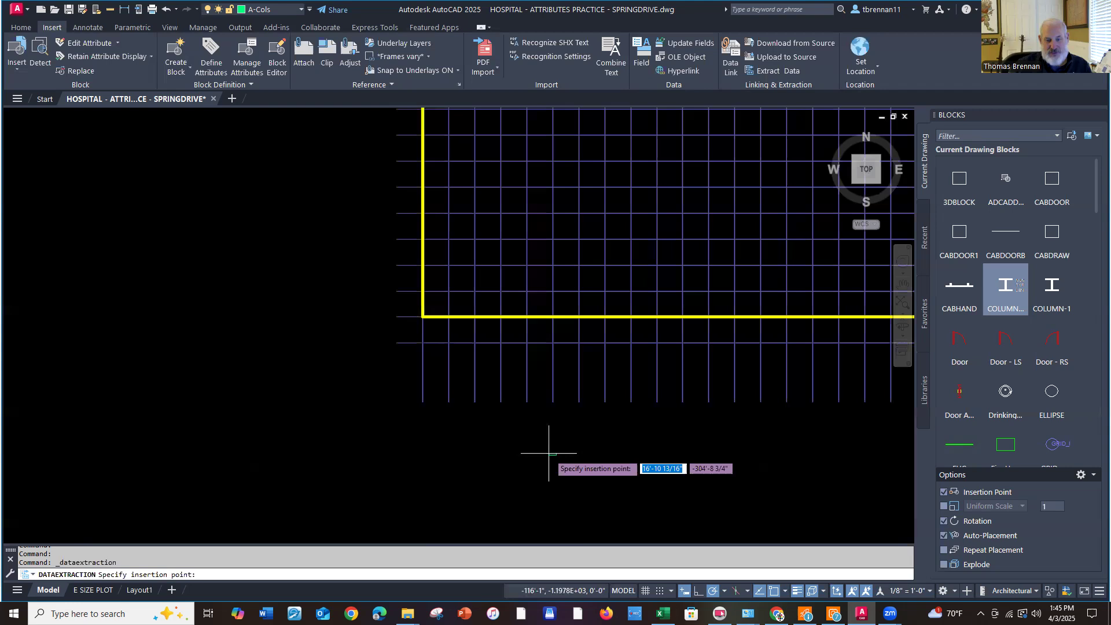
{"action": "left_click", "coordinate": [550, 454]}
{"action": "scroll", "coordinate": [558, 470], "scroll_direction": "up", "scroll_amount": 5}
{"action": "scroll", "coordinate": [542, 409], "scroll_direction": "up", "scroll_amount": 5}
{"action": "scroll", "coordinate": [586, 461], "scroll_direction": "up", "scroll_amount": 5}
{"action": "middle_click_drag", "start_coordinate": [493, 401], "coordinate": [561, 400]}
{"action": "scroll", "coordinate": [550, 399], "scroll_direction": "up", "scroll_amount": 2}
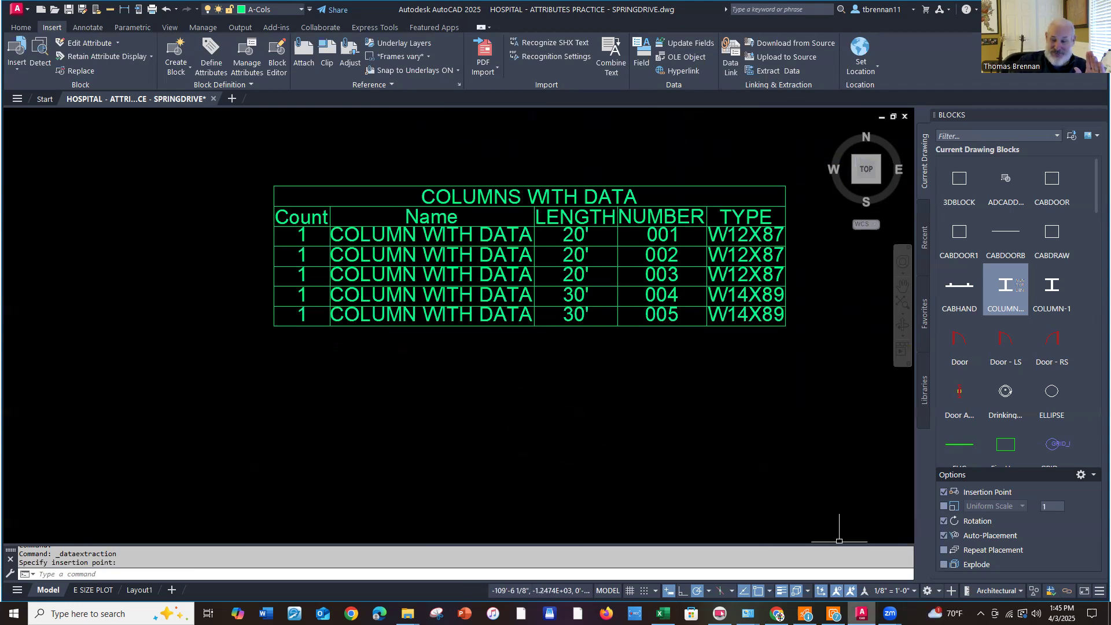
{"action": "mouse_move", "coordinate": [862, 613]}
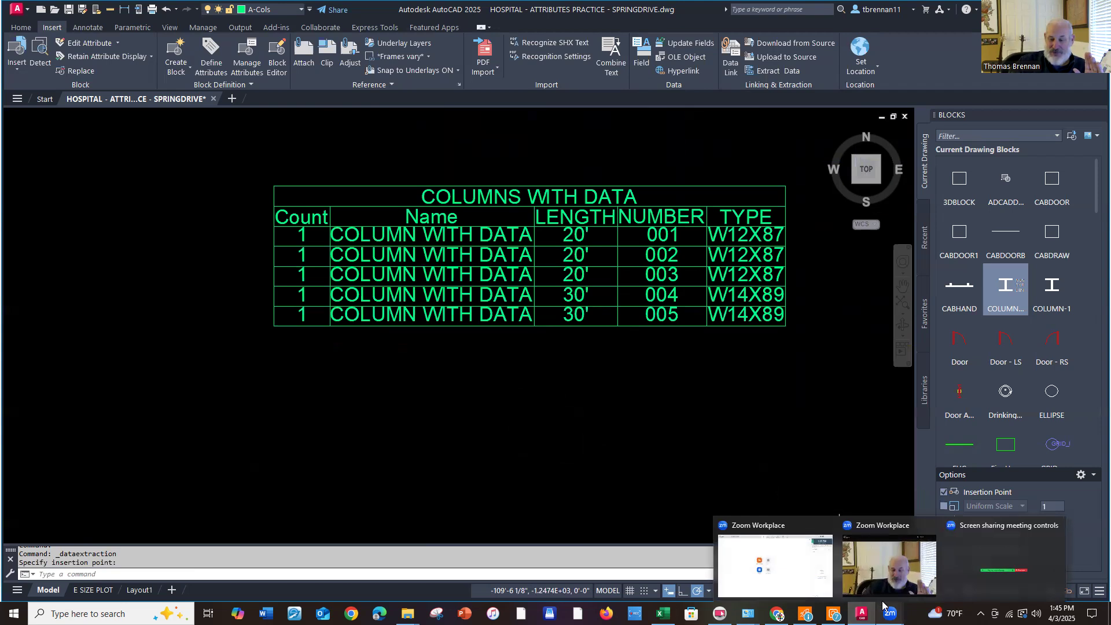
{"action": "left_click", "coordinate": [871, 565]}
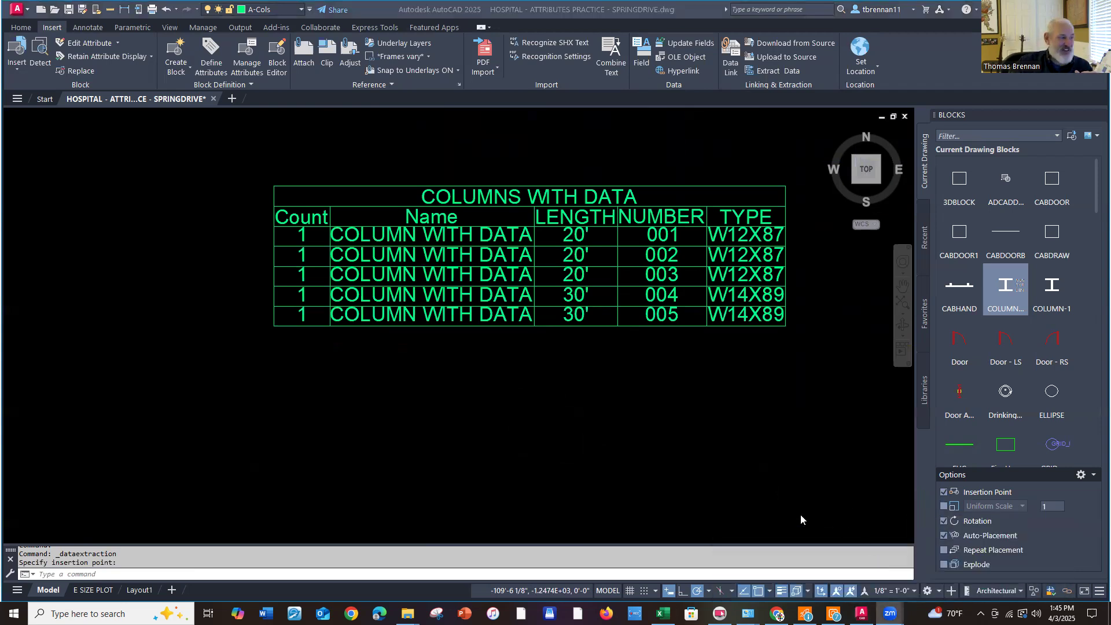